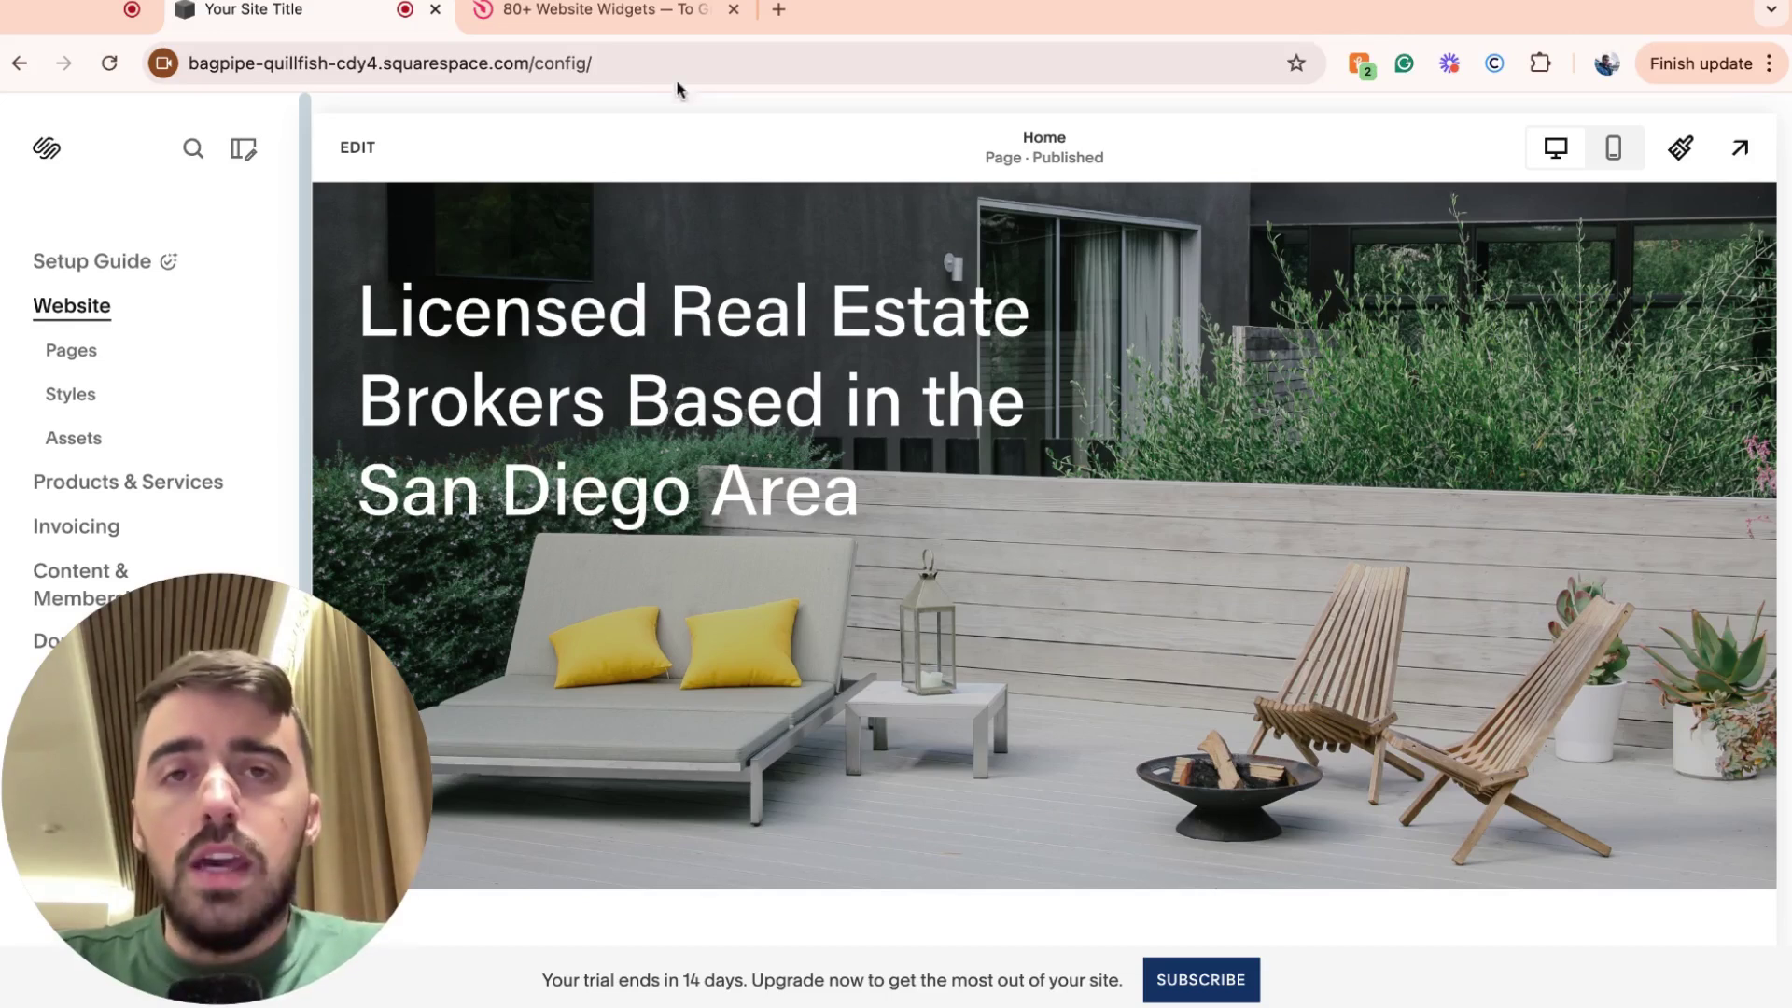
# Switch from the Squarespace editor to the Elfsight '80+ Website Widgets' browser tab
pyautogui.click(639, 36)
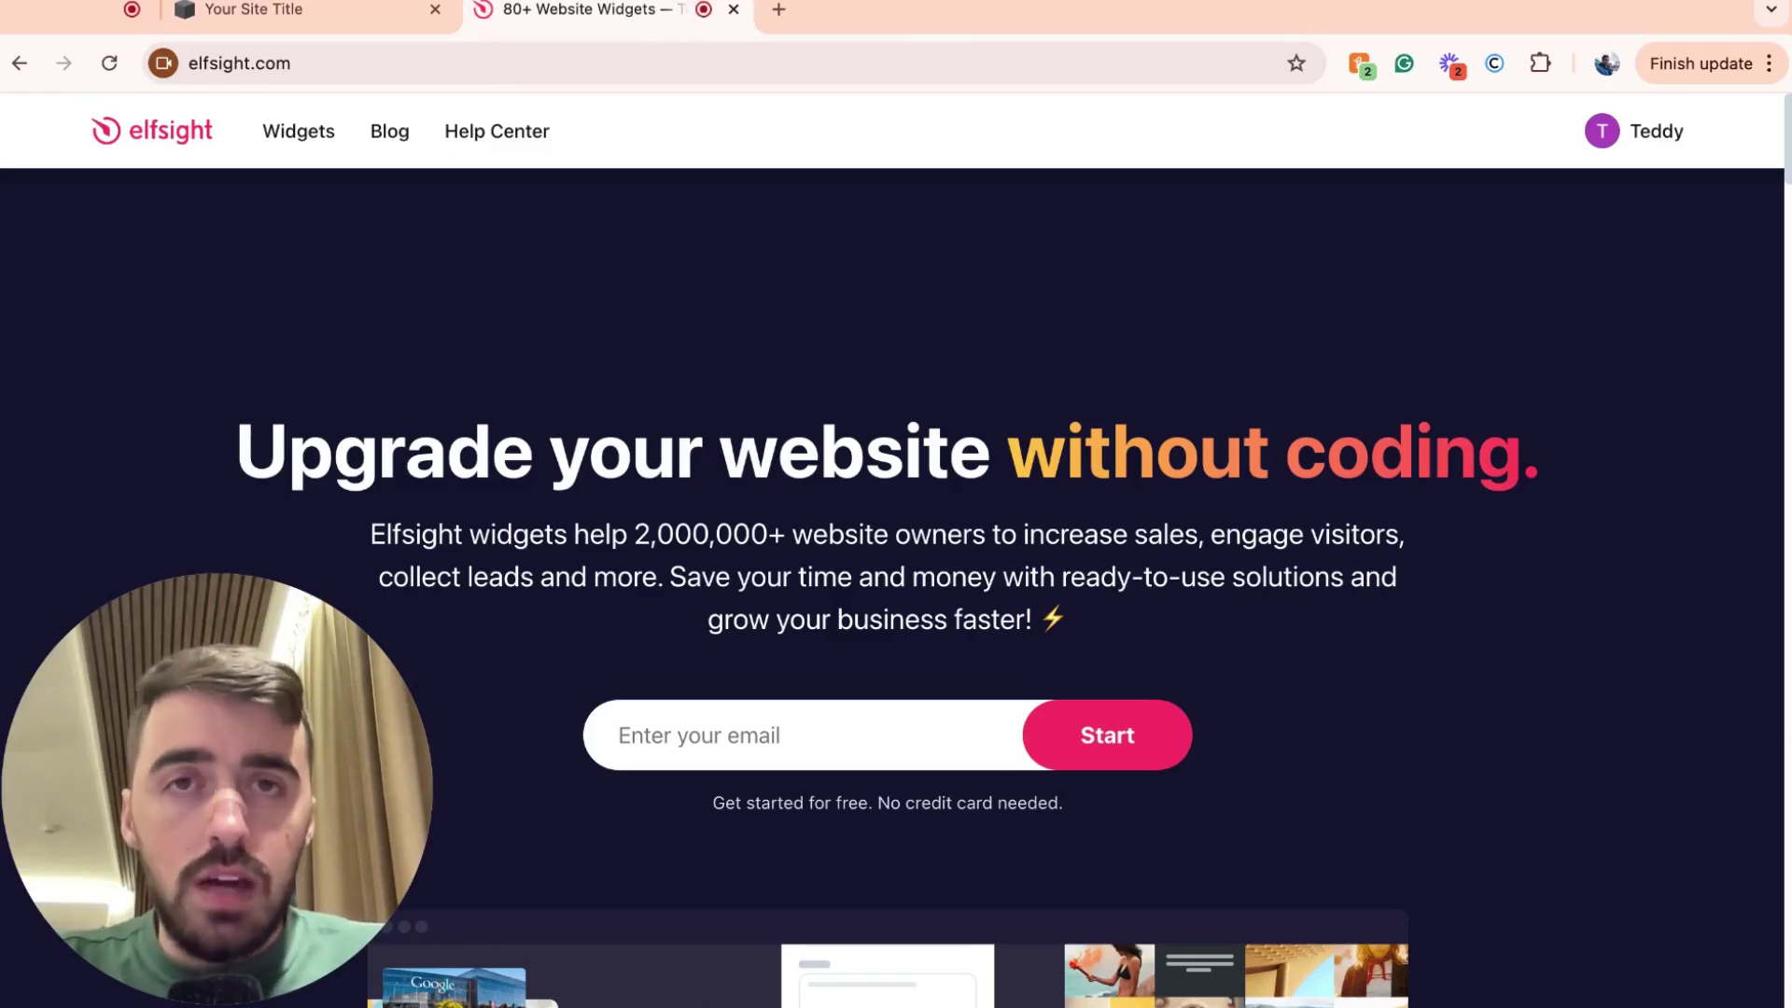
# Open Job Board from the Elfsight Widgets catalogue and scroll to the 'Create your Job Board' builder
pyautogui.click(274, 133)
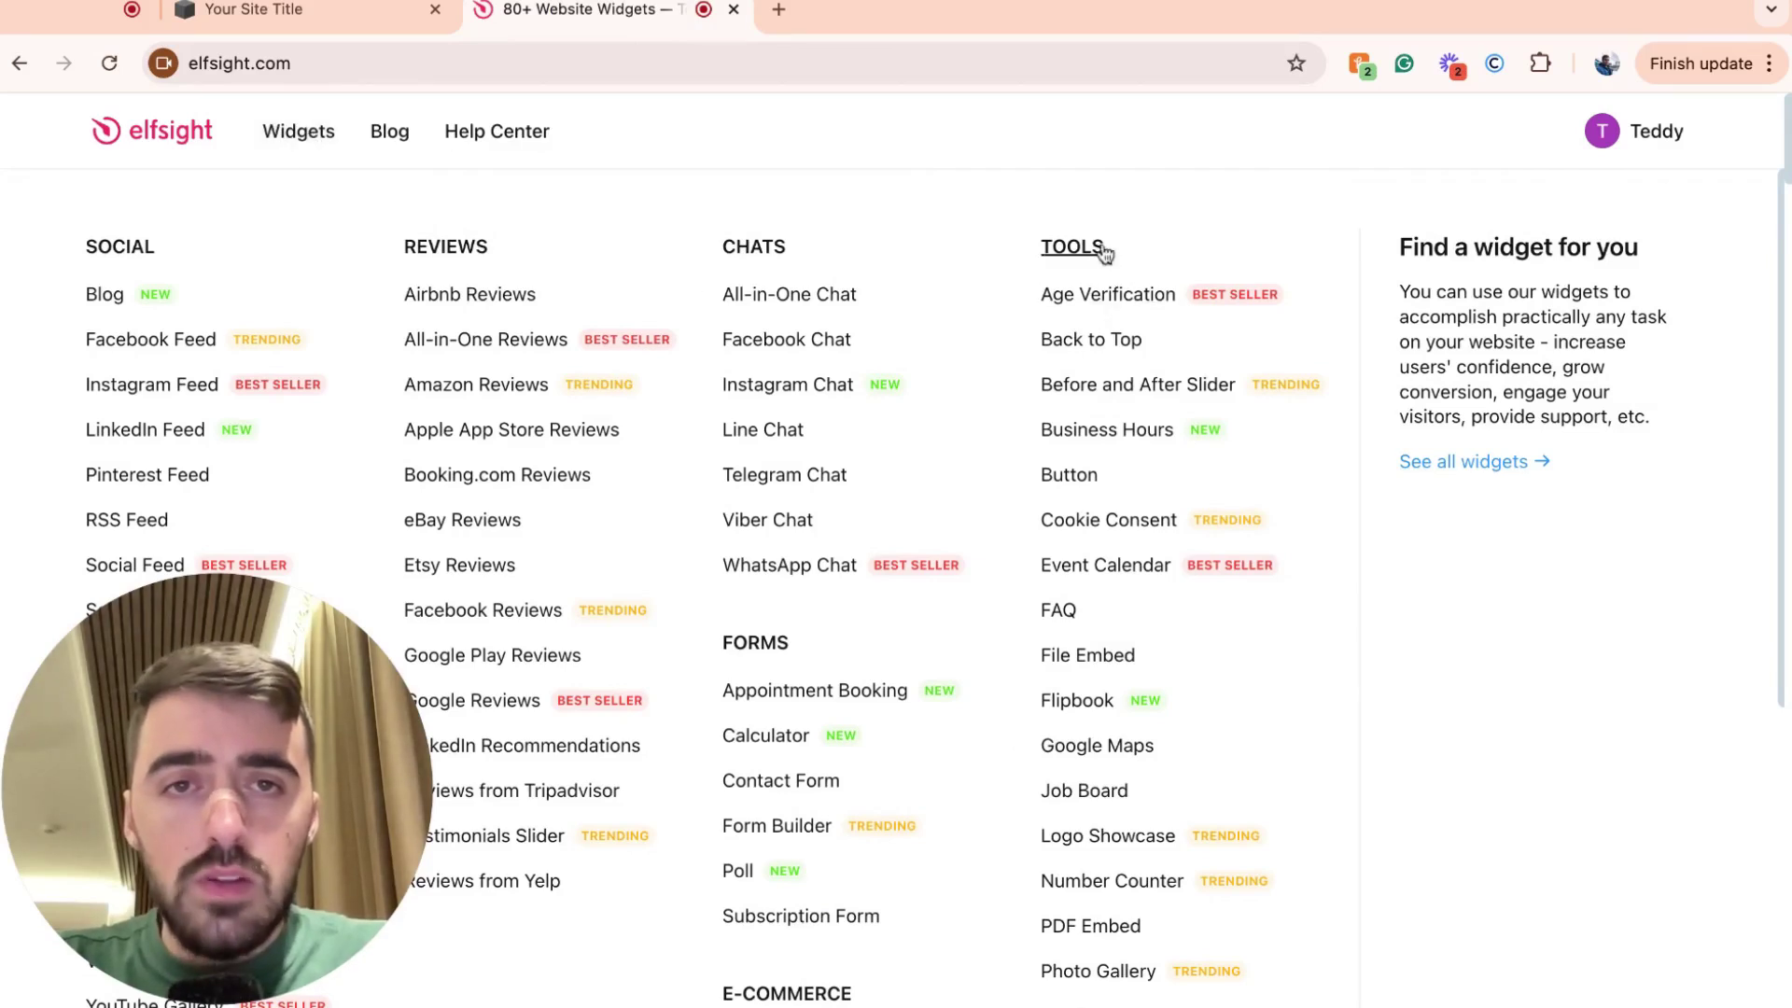
pyautogui.scroll(-5, 1094, 275)
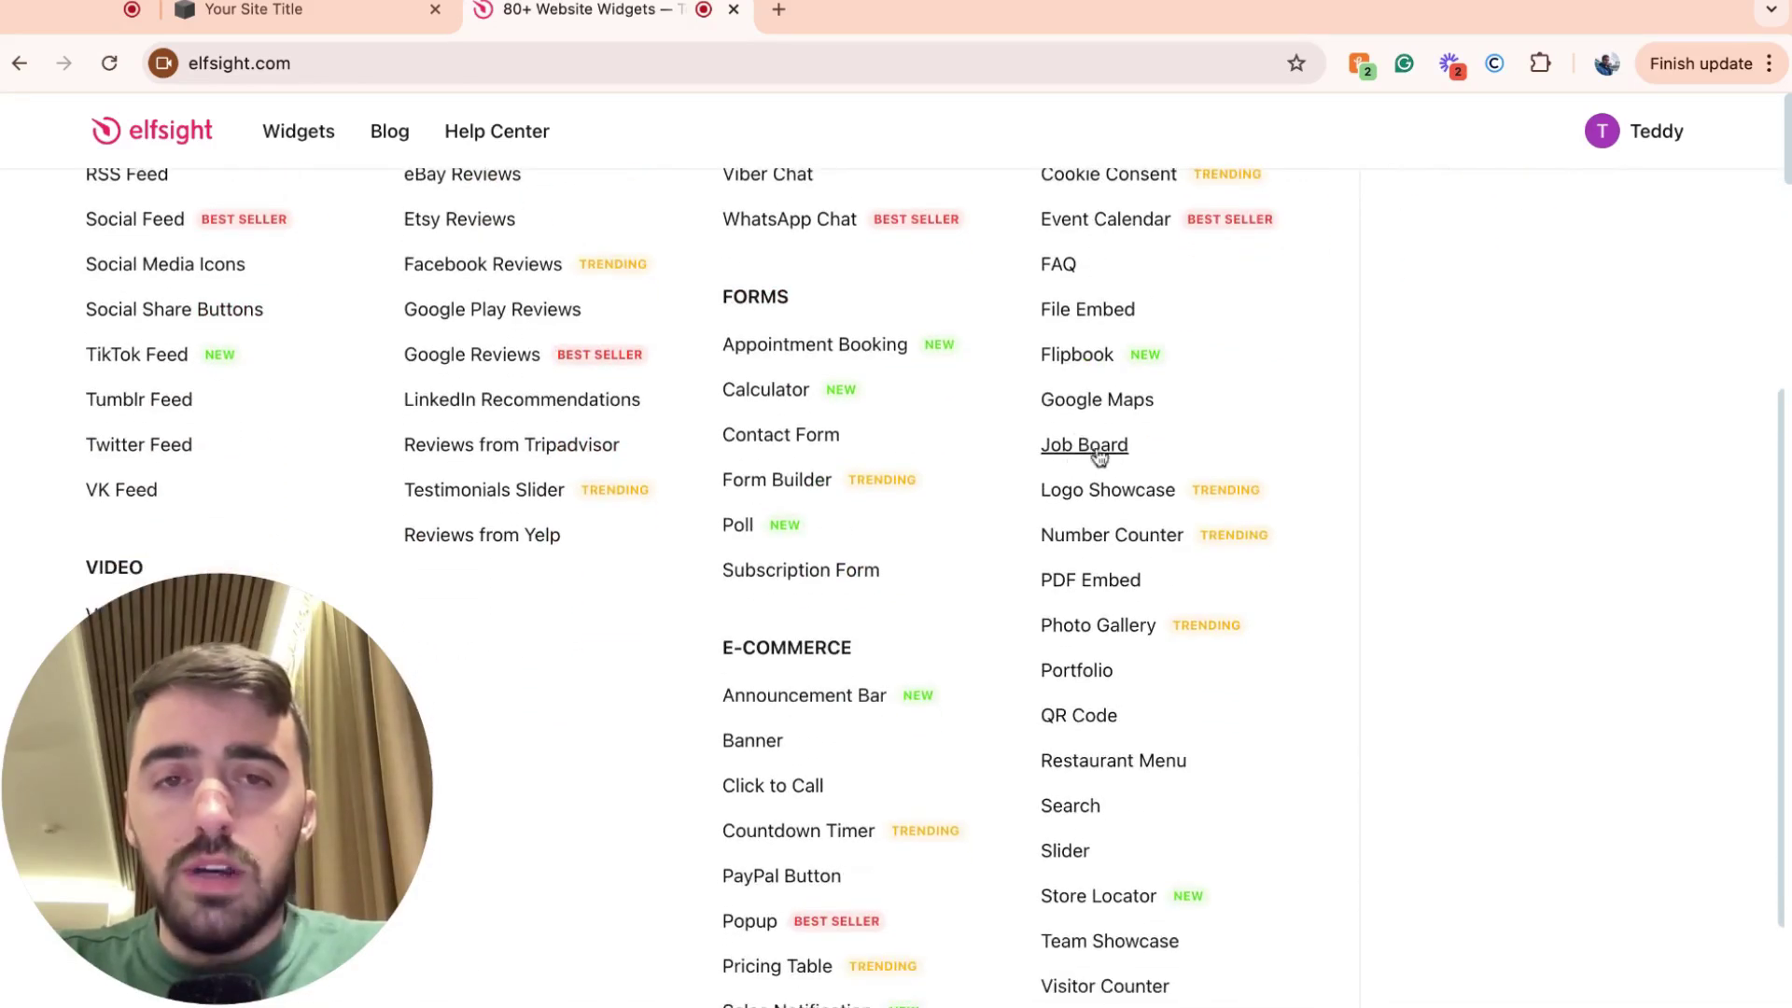
pyautogui.click(1099, 454)
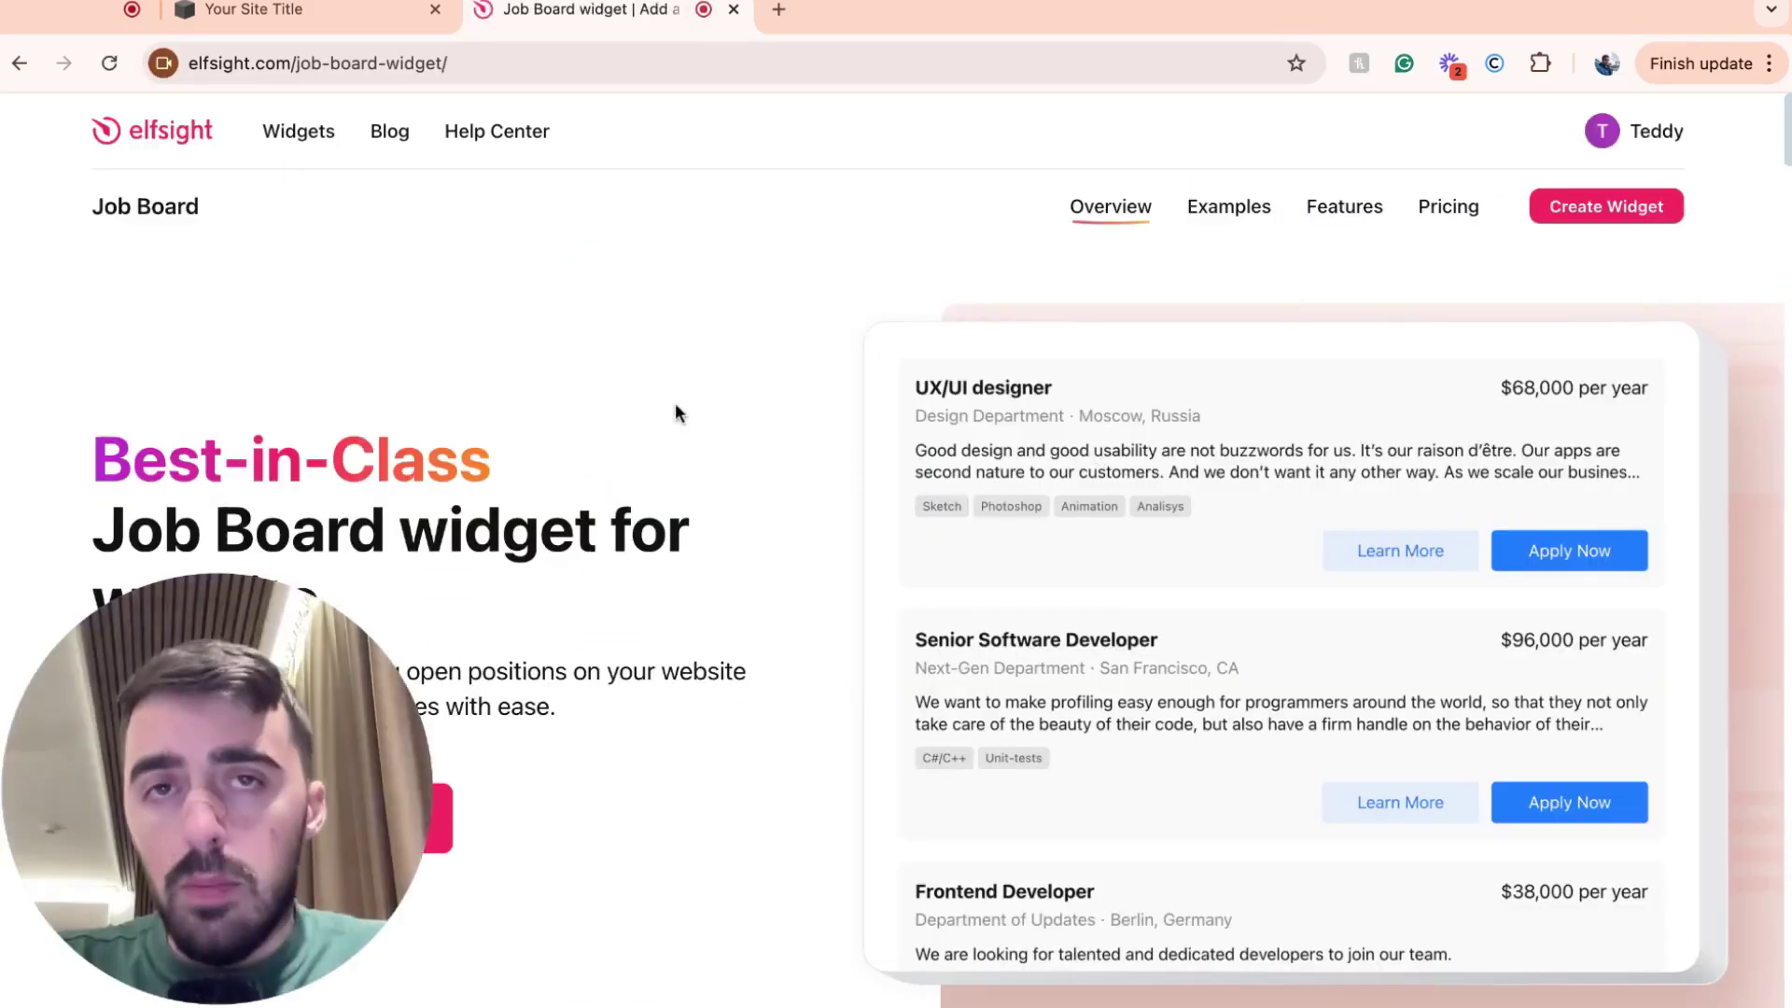
pyautogui.scroll(-2, 676, 410)
pyautogui.scroll(-2, 674, 408)
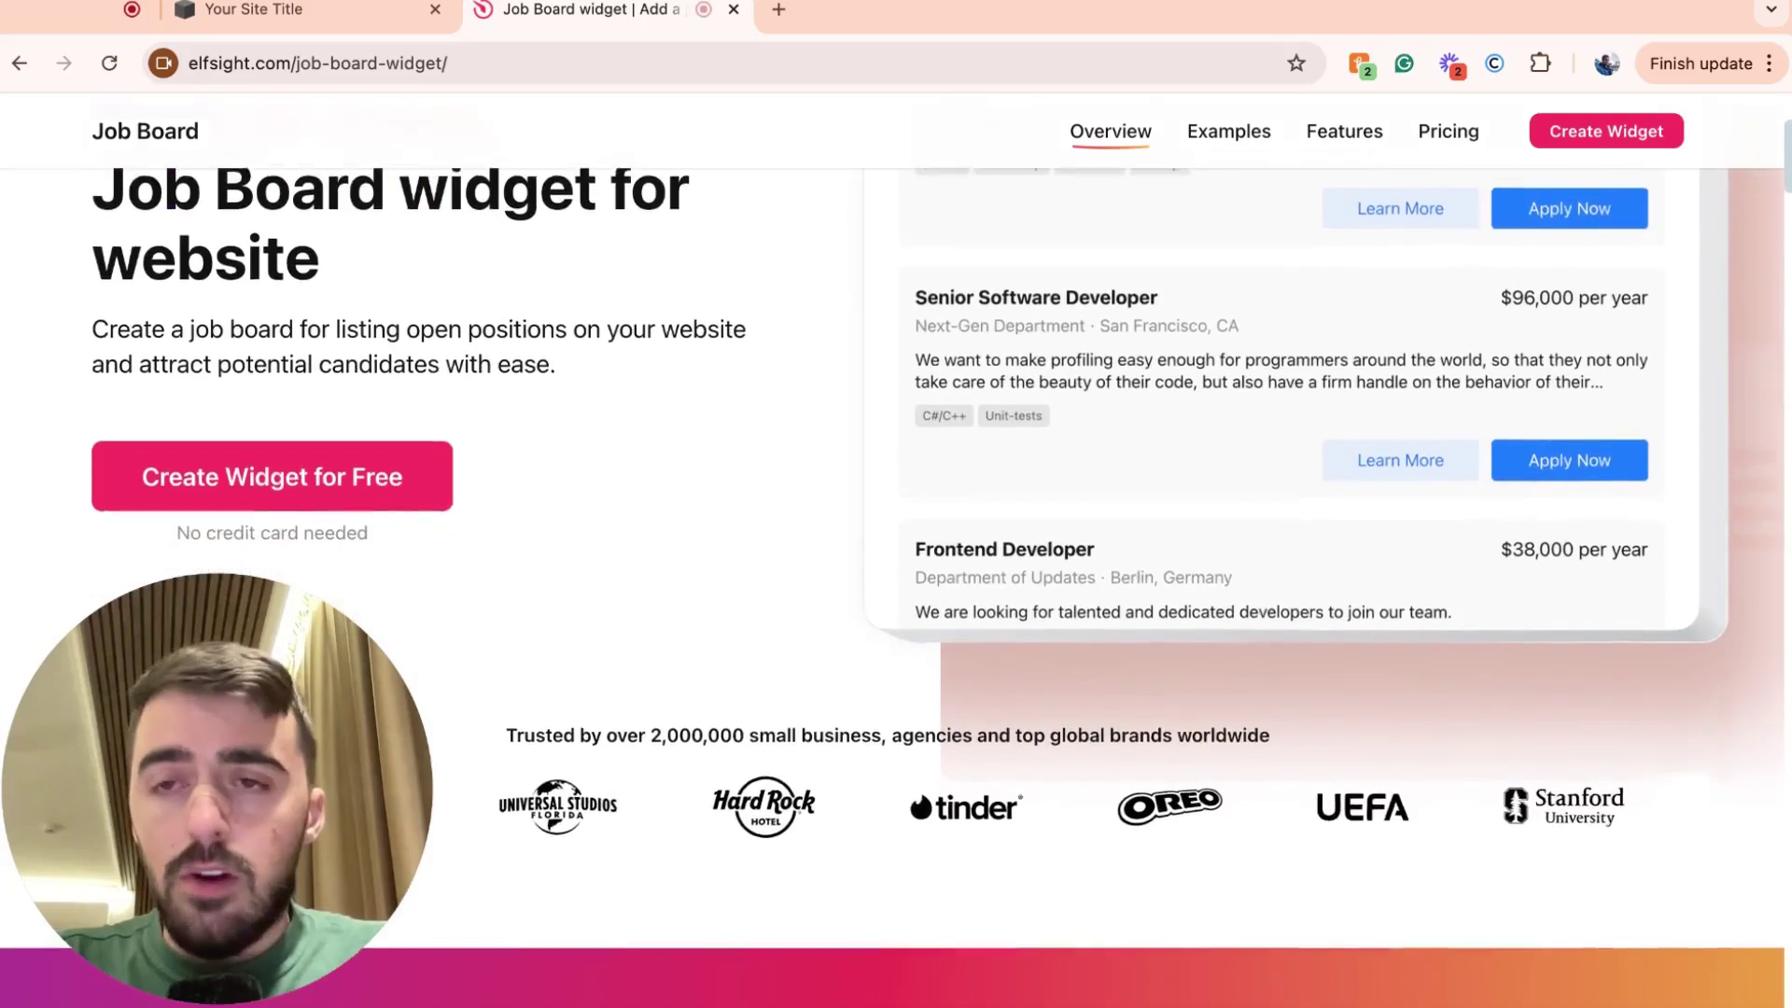
pyautogui.scroll(-3, 317, 478)
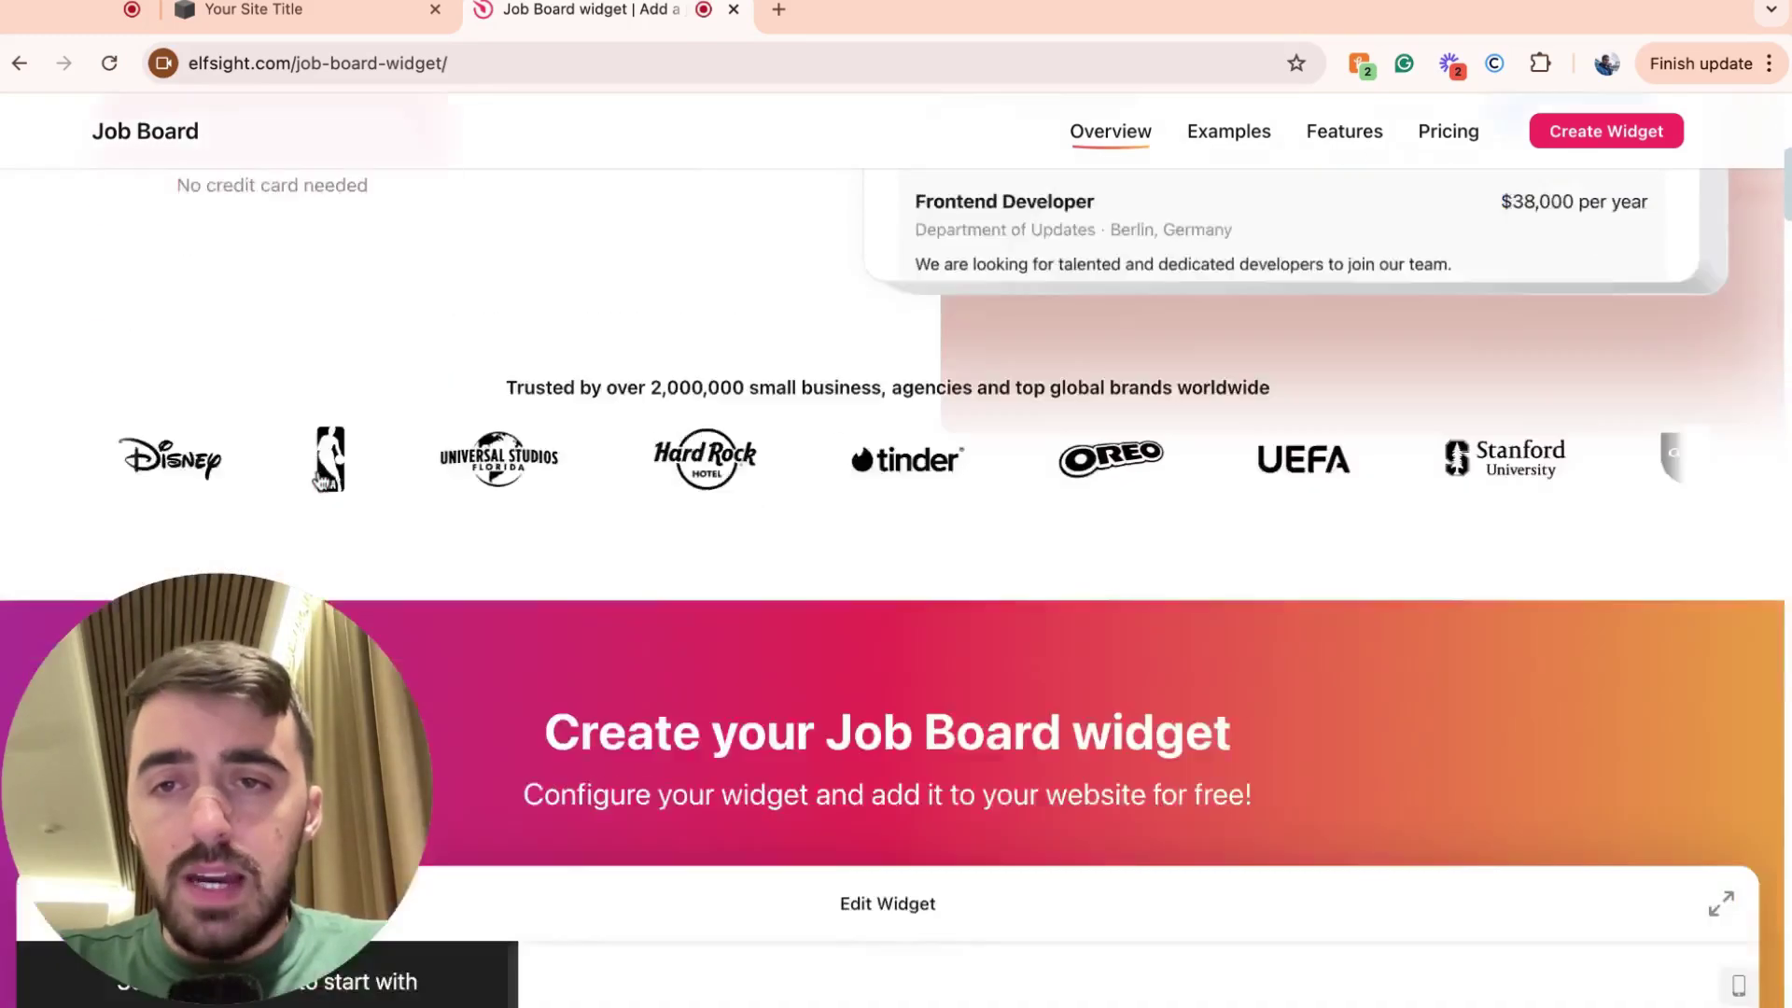
pyautogui.scroll(-5, 317, 478)
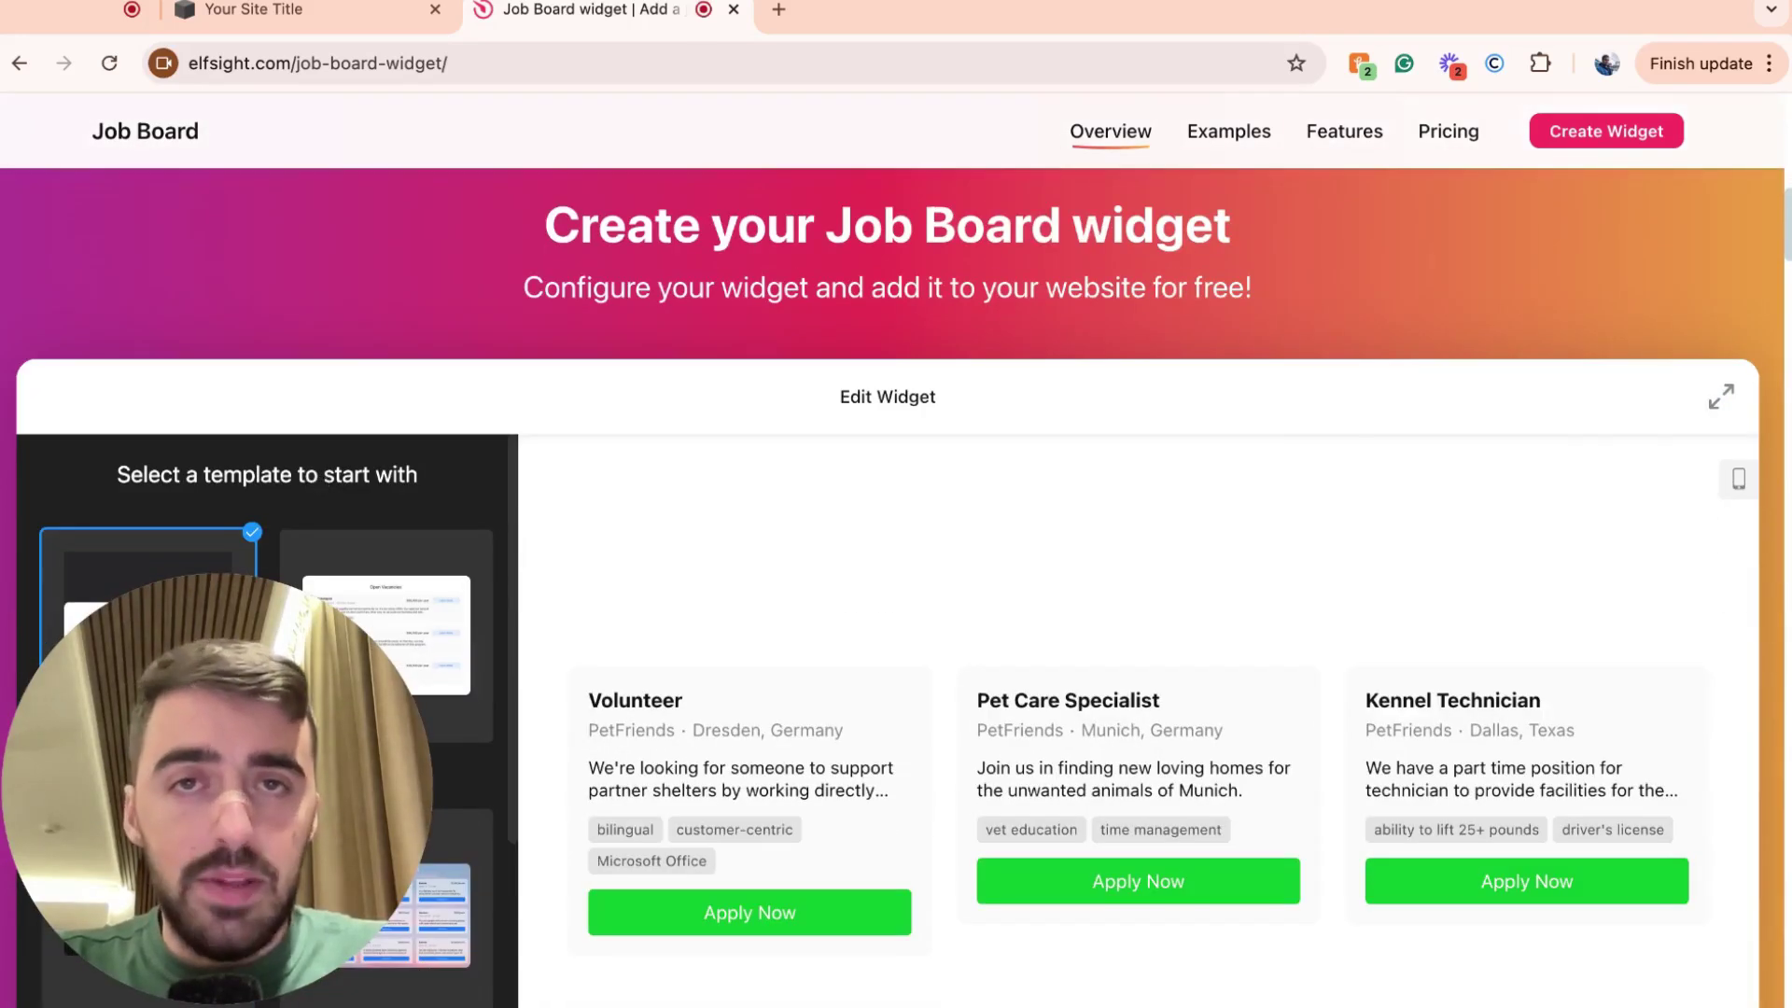
pyautogui.scroll(-1, 490, 428)
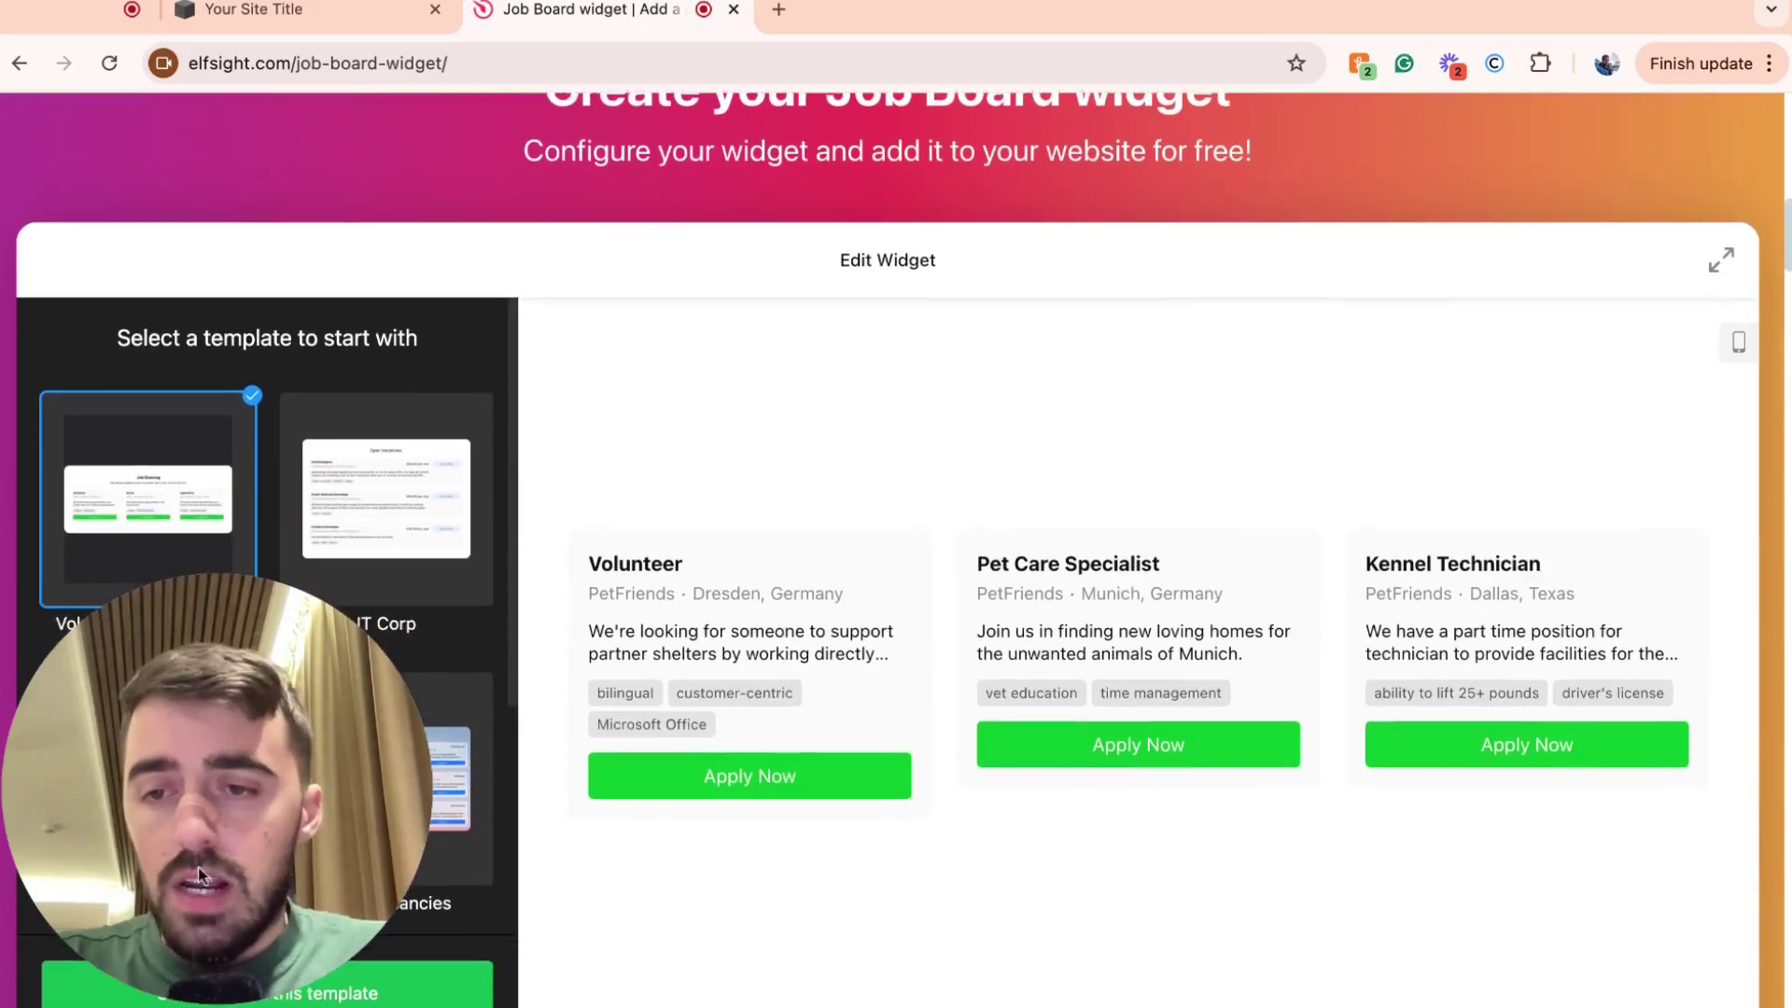
# Preview the job board in the mobile layout, then return to the desktop preview
pyautogui.click(209, 961)
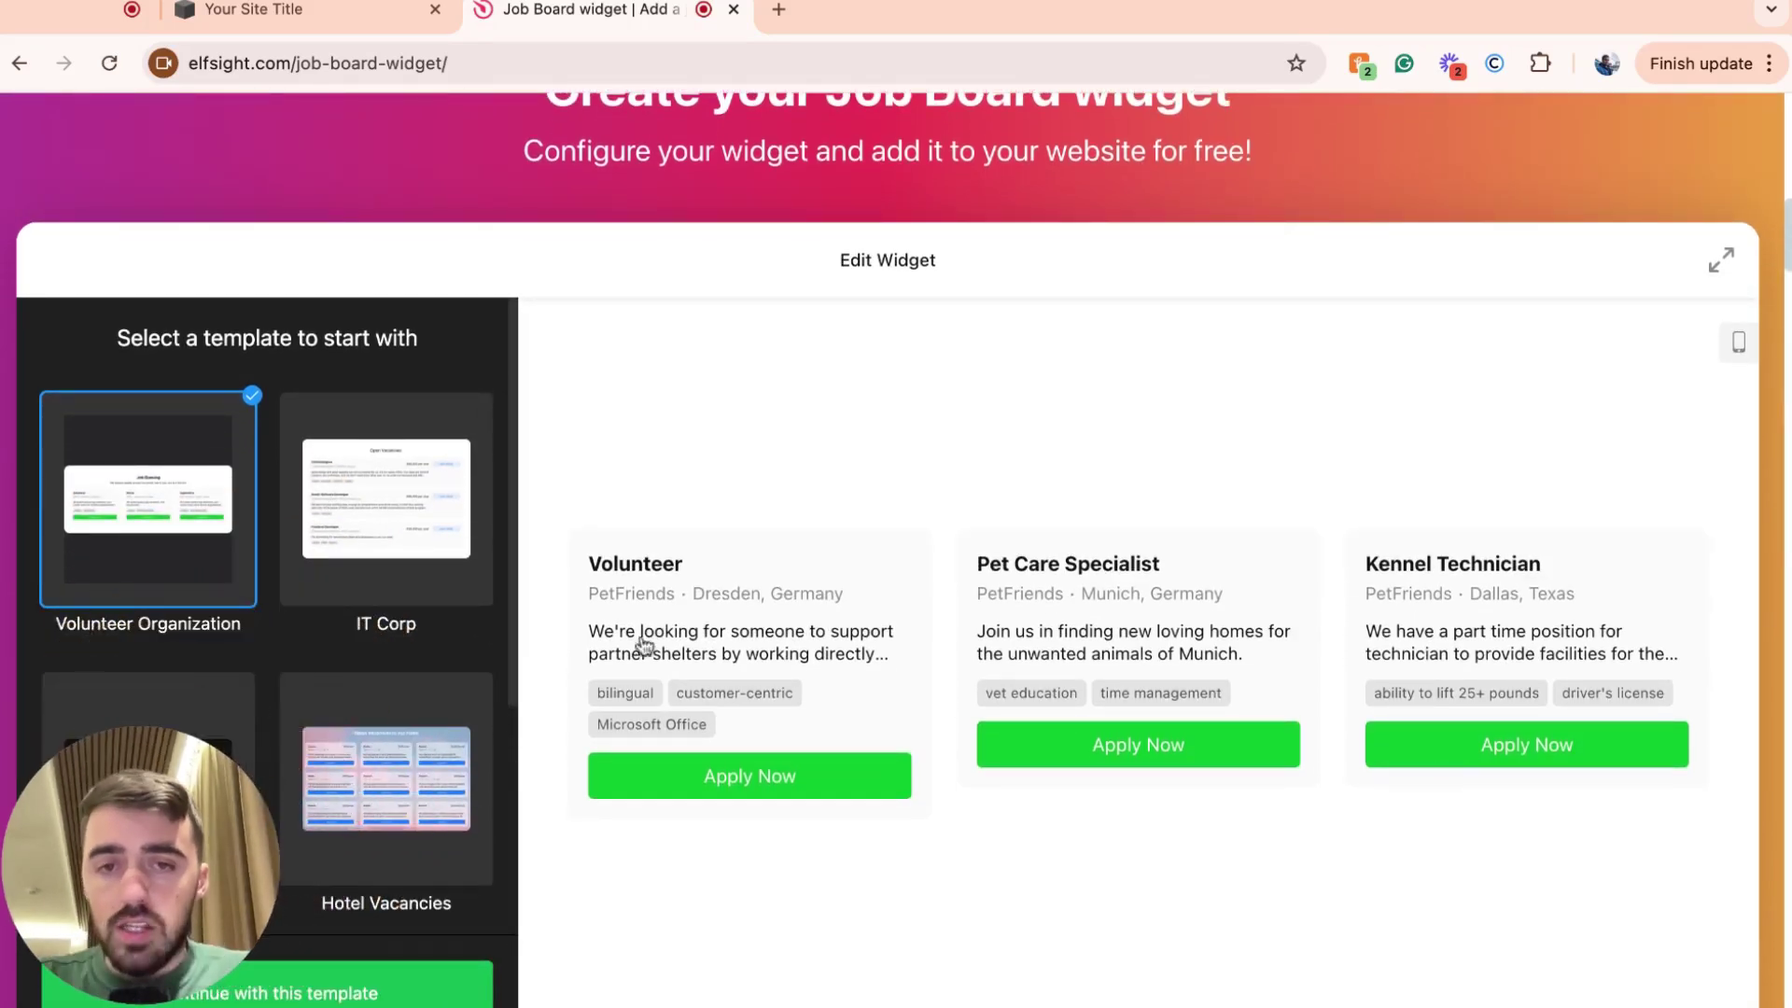
pyautogui.scroll(-1, 506, 568)
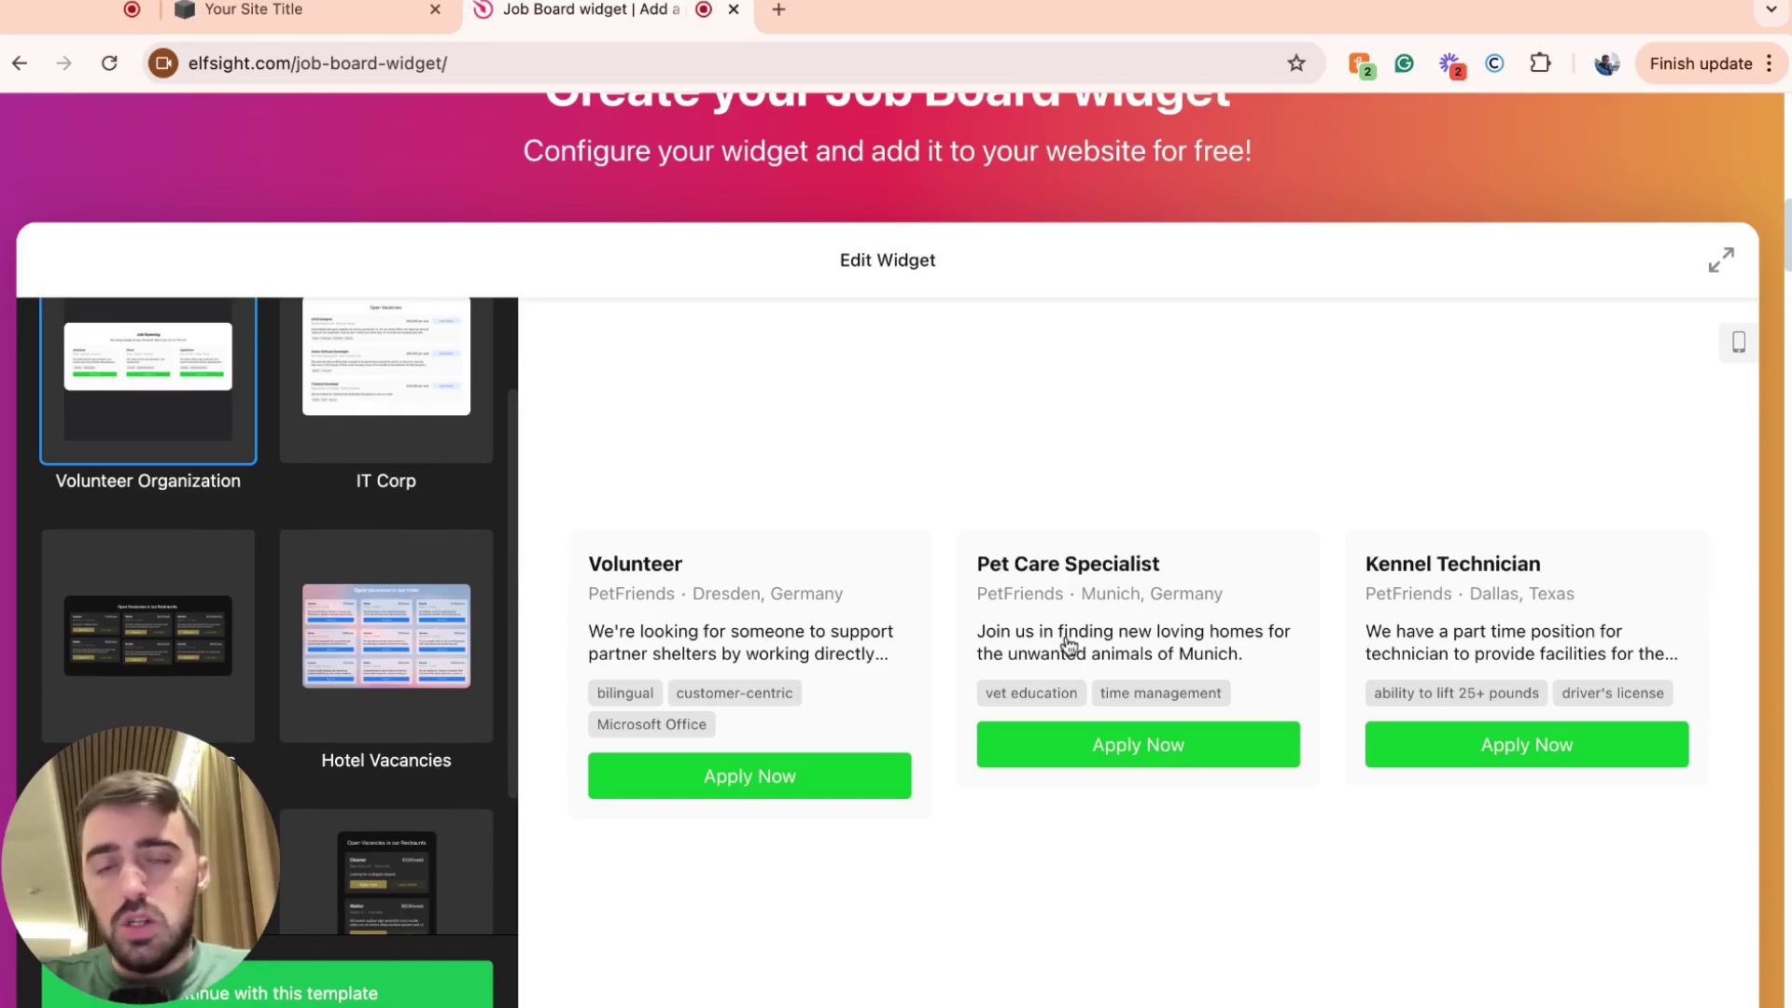
pyautogui.click(1739, 343)
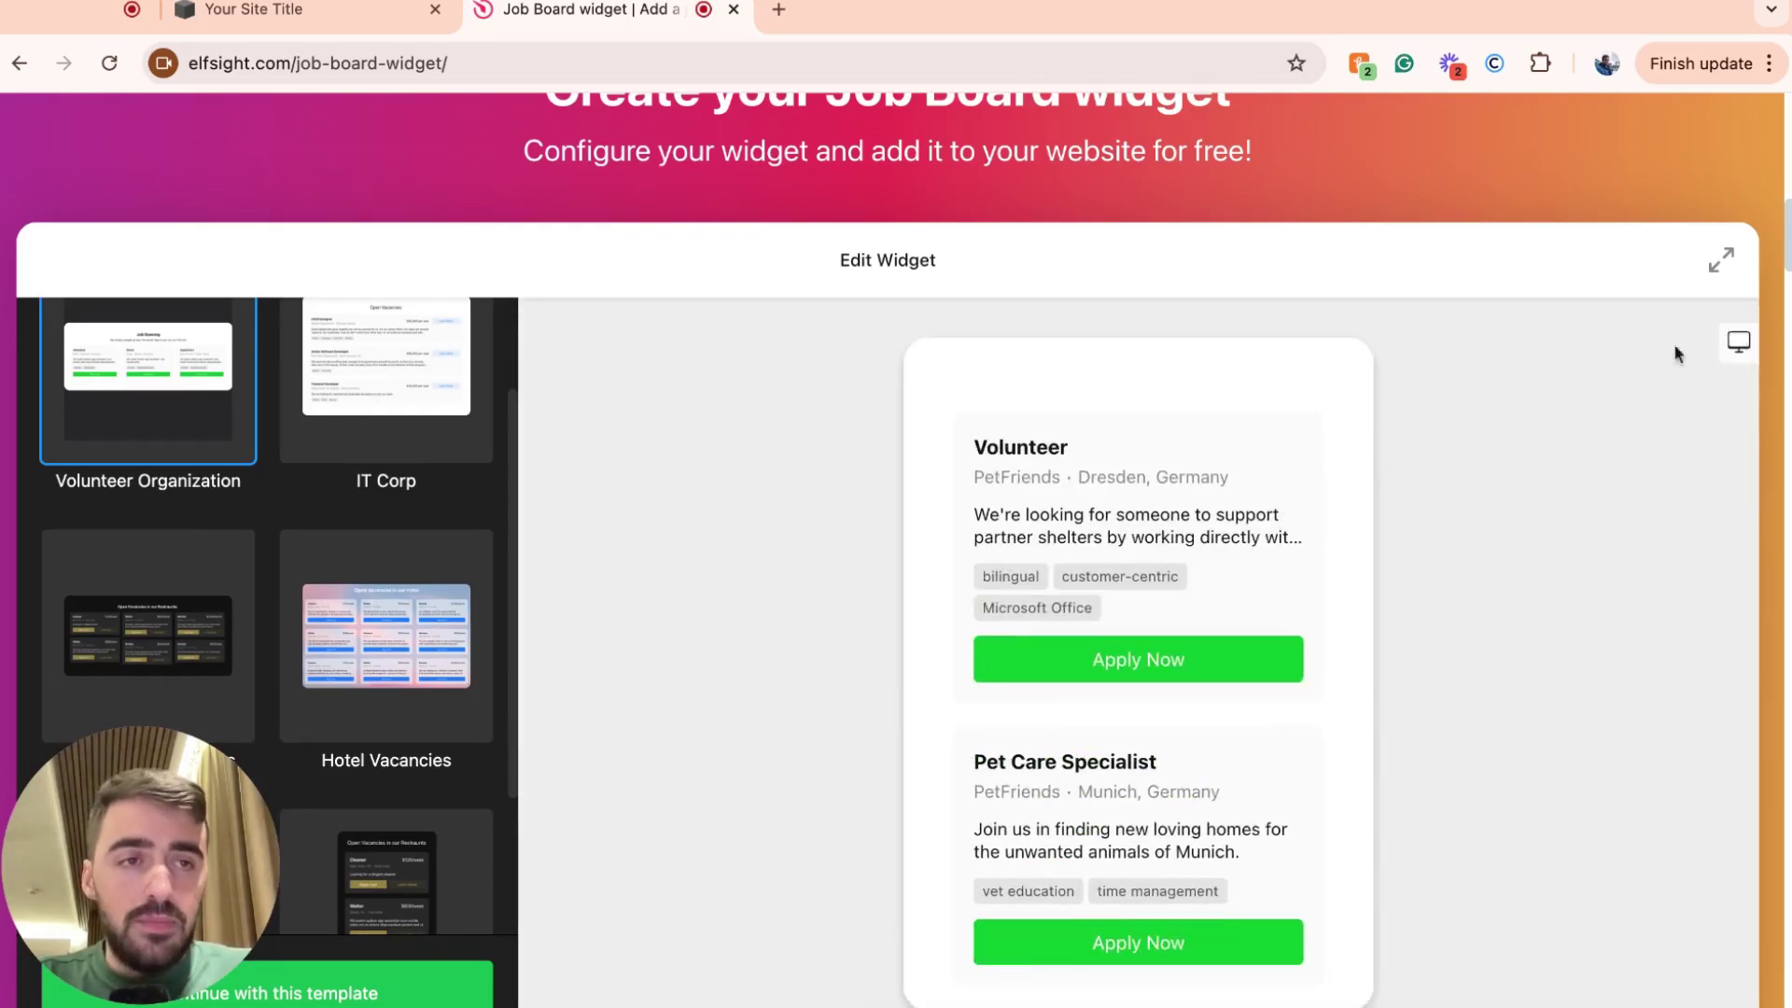
pyautogui.scroll(-4, 1254, 524)
pyautogui.scroll(4, 1254, 525)
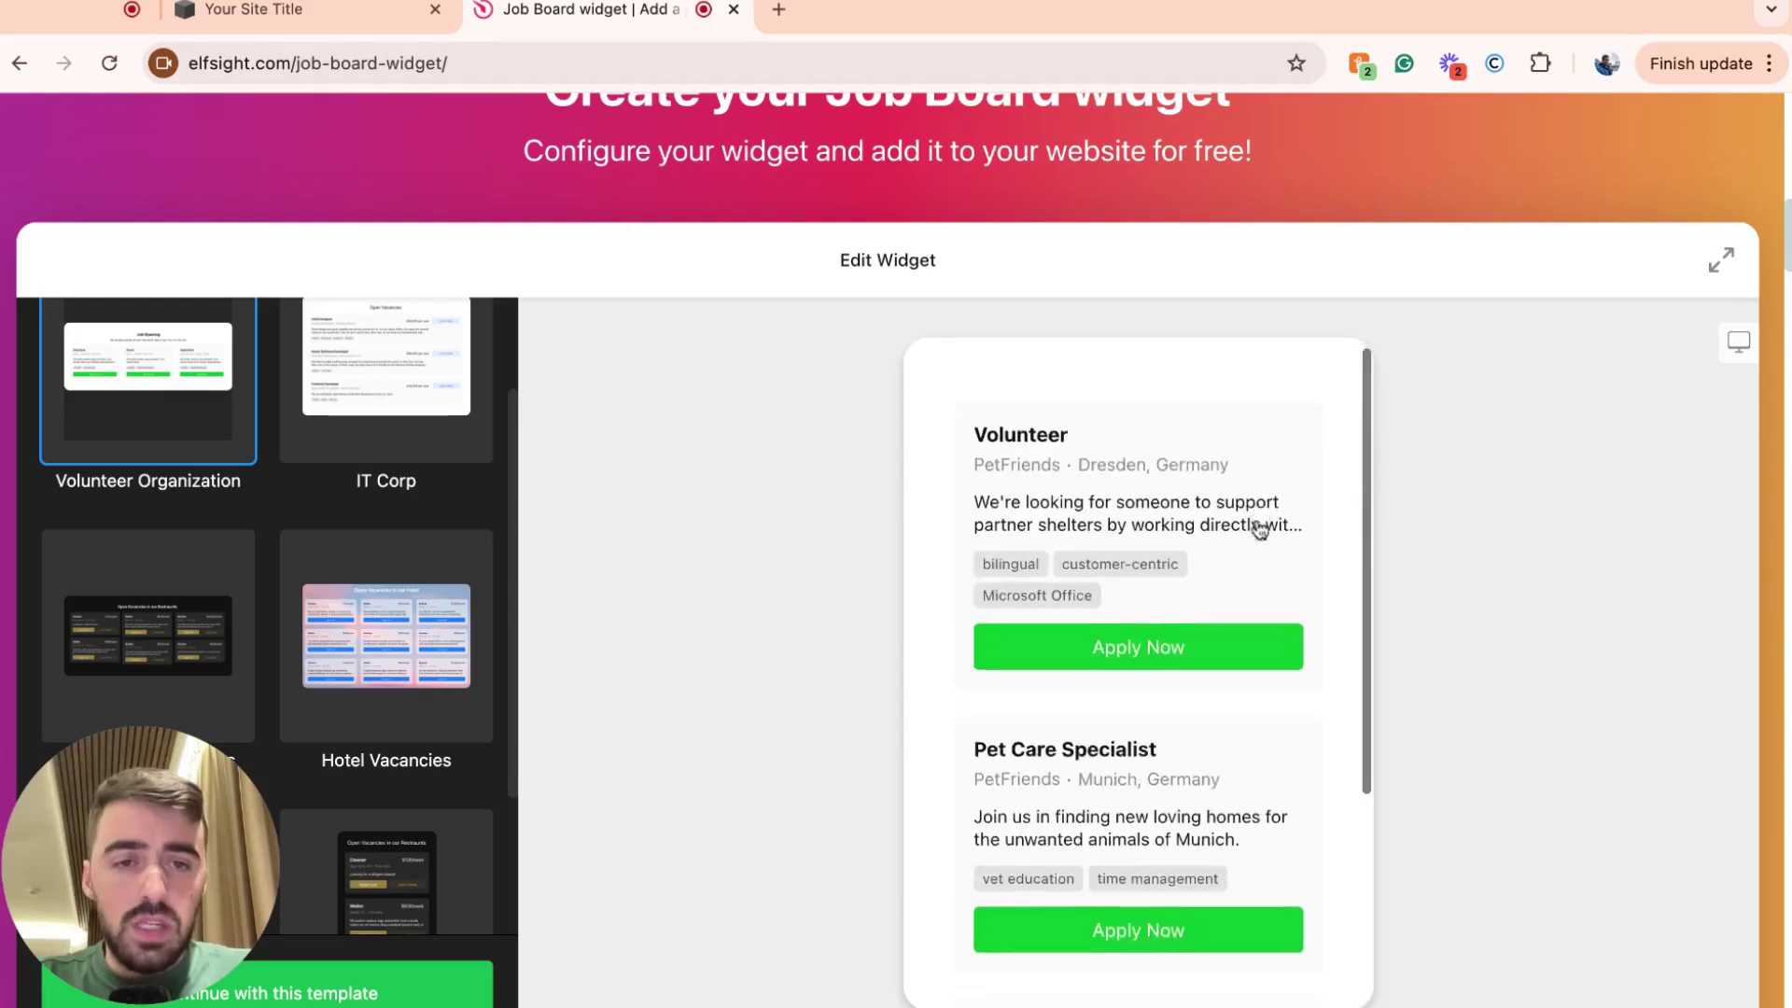
pyautogui.scroll(-3, 1259, 531)
pyautogui.scroll(3, 1259, 530)
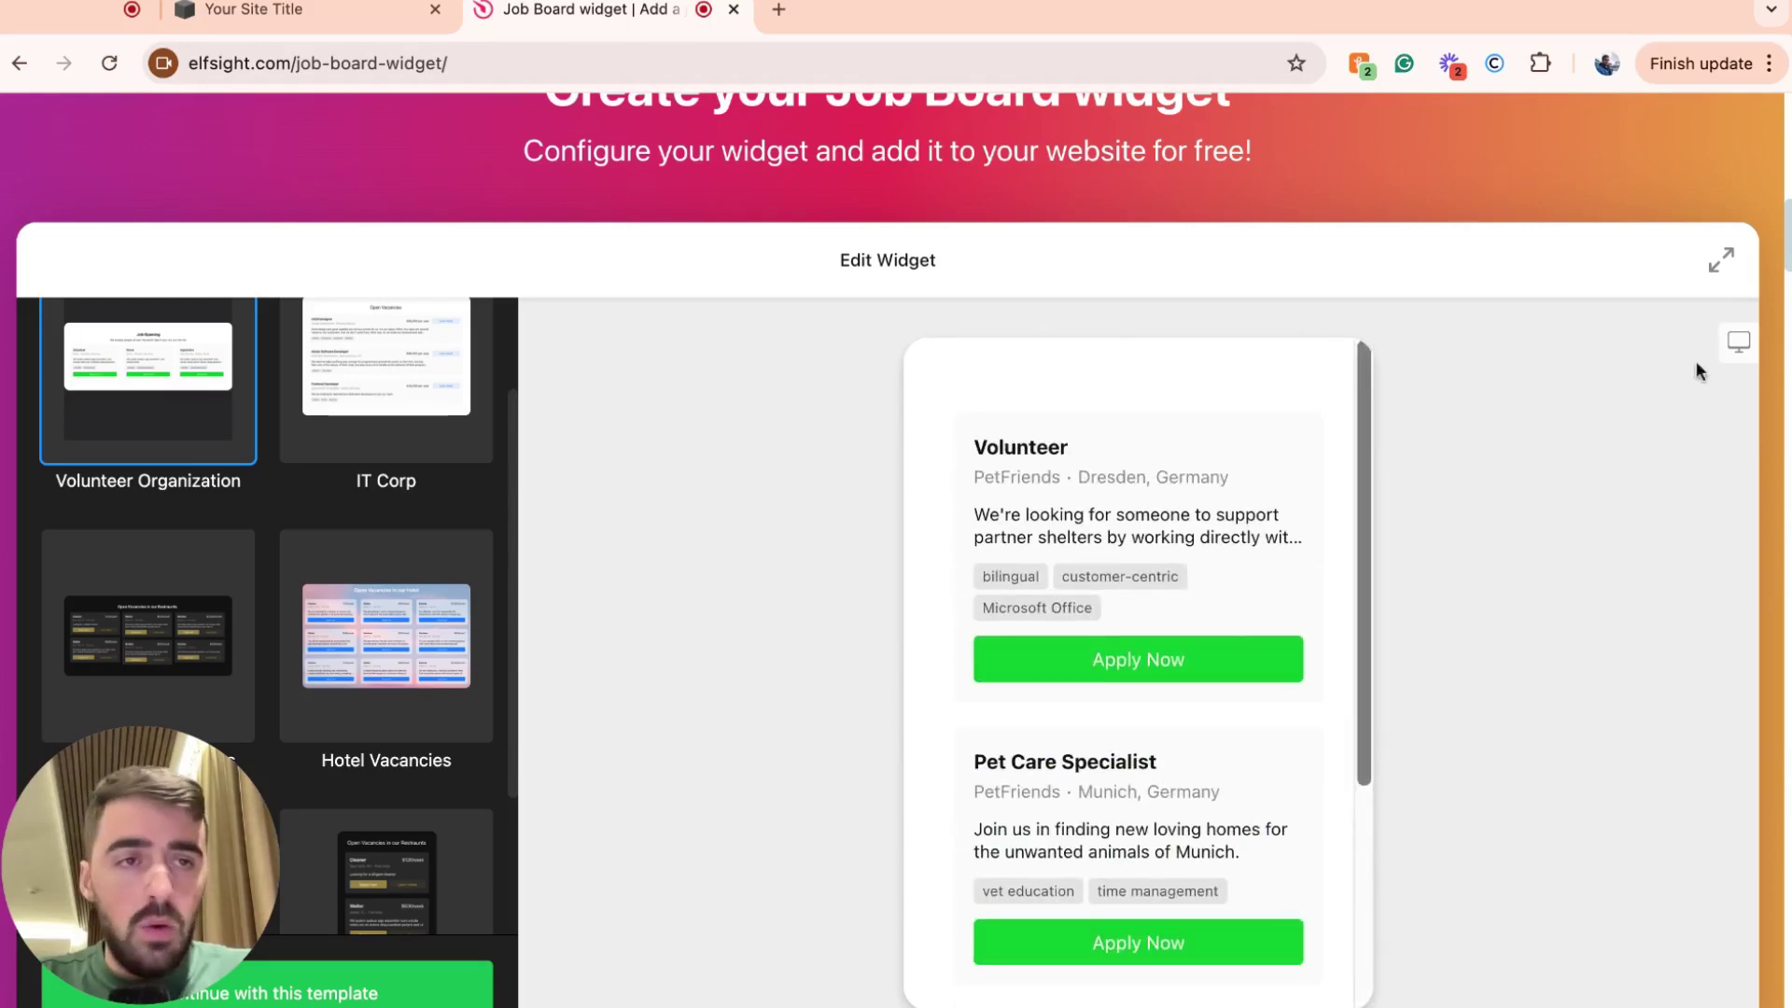
pyautogui.click(1740, 346)
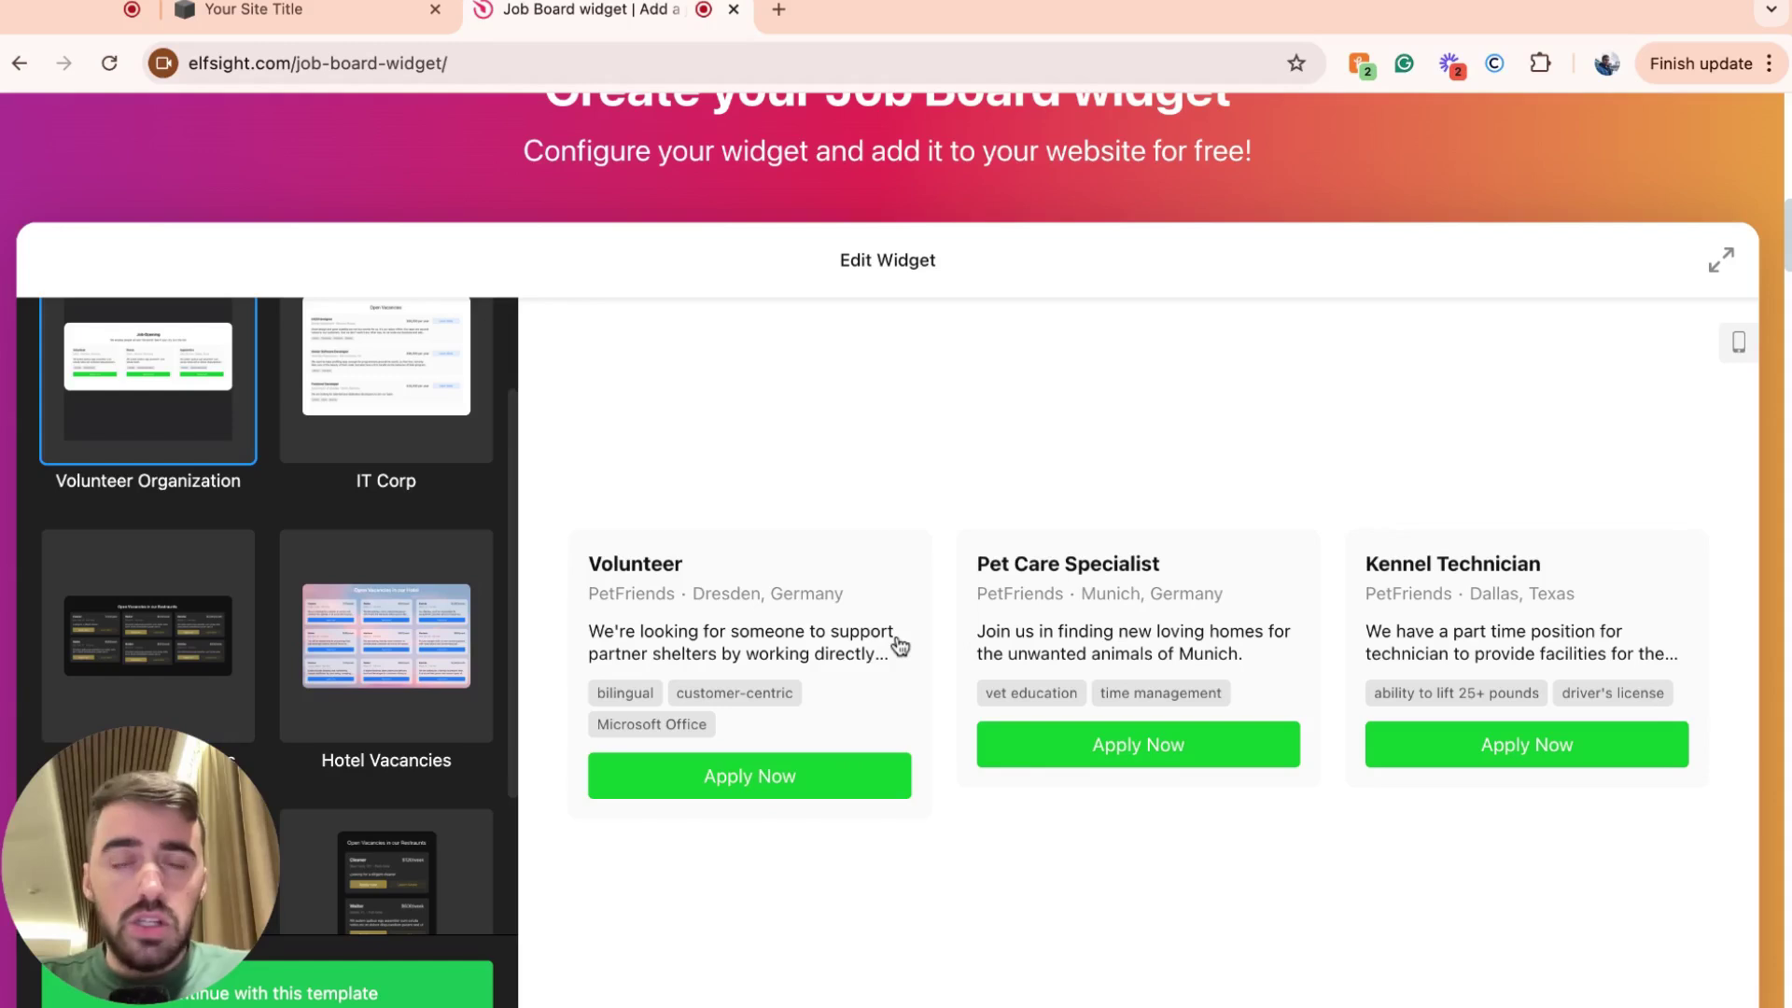
# Select the IT Corp job board template
pyautogui.scroll(-3, 334, 527)
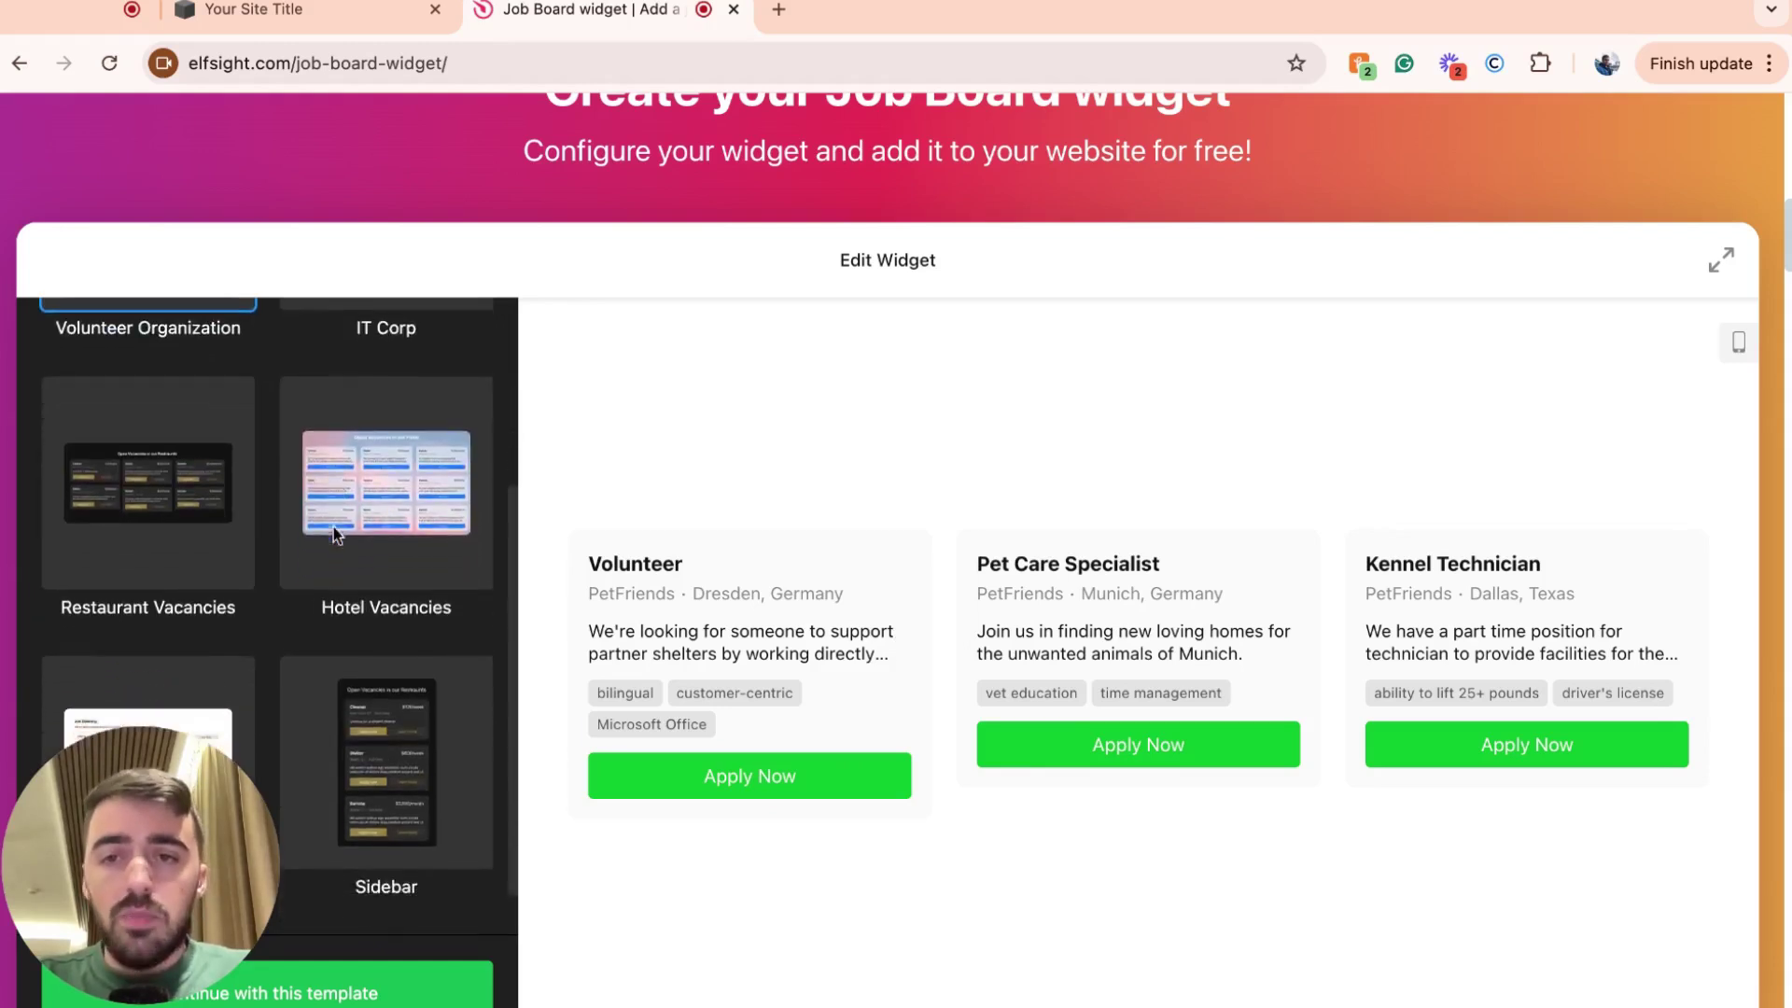
pyautogui.scroll(5, 333, 526)
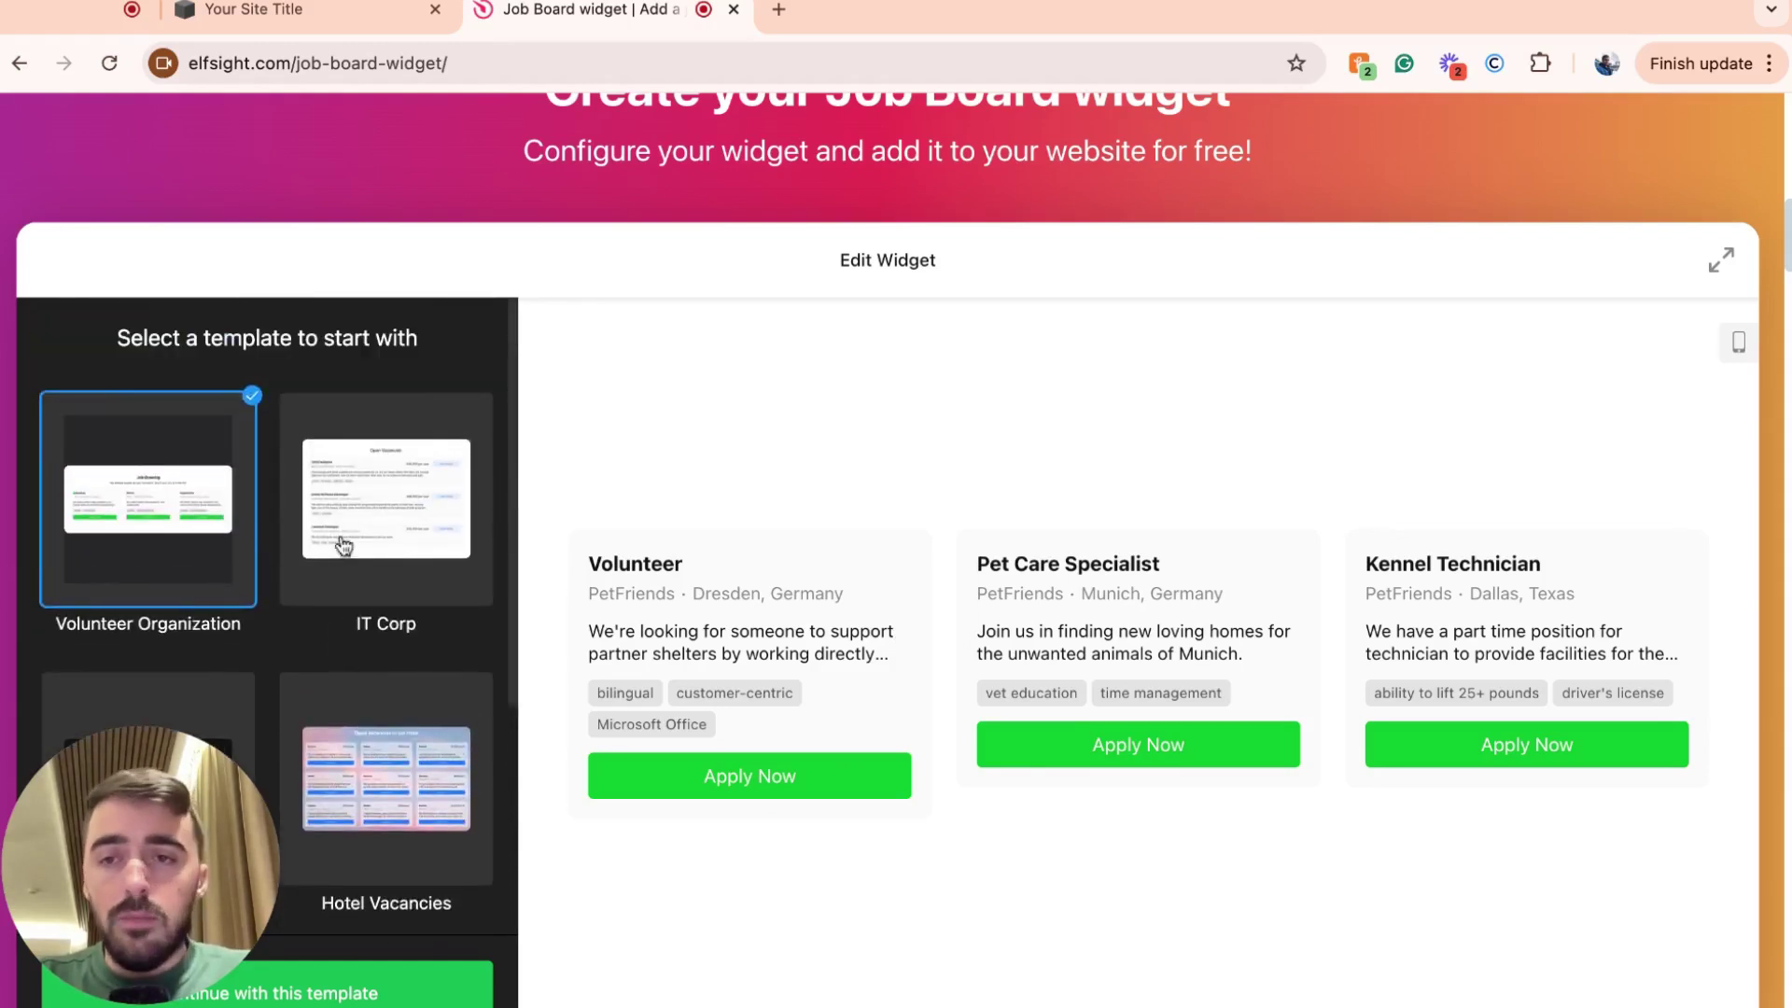
pyautogui.click(345, 548)
pyautogui.scroll(-3, 519, 508)
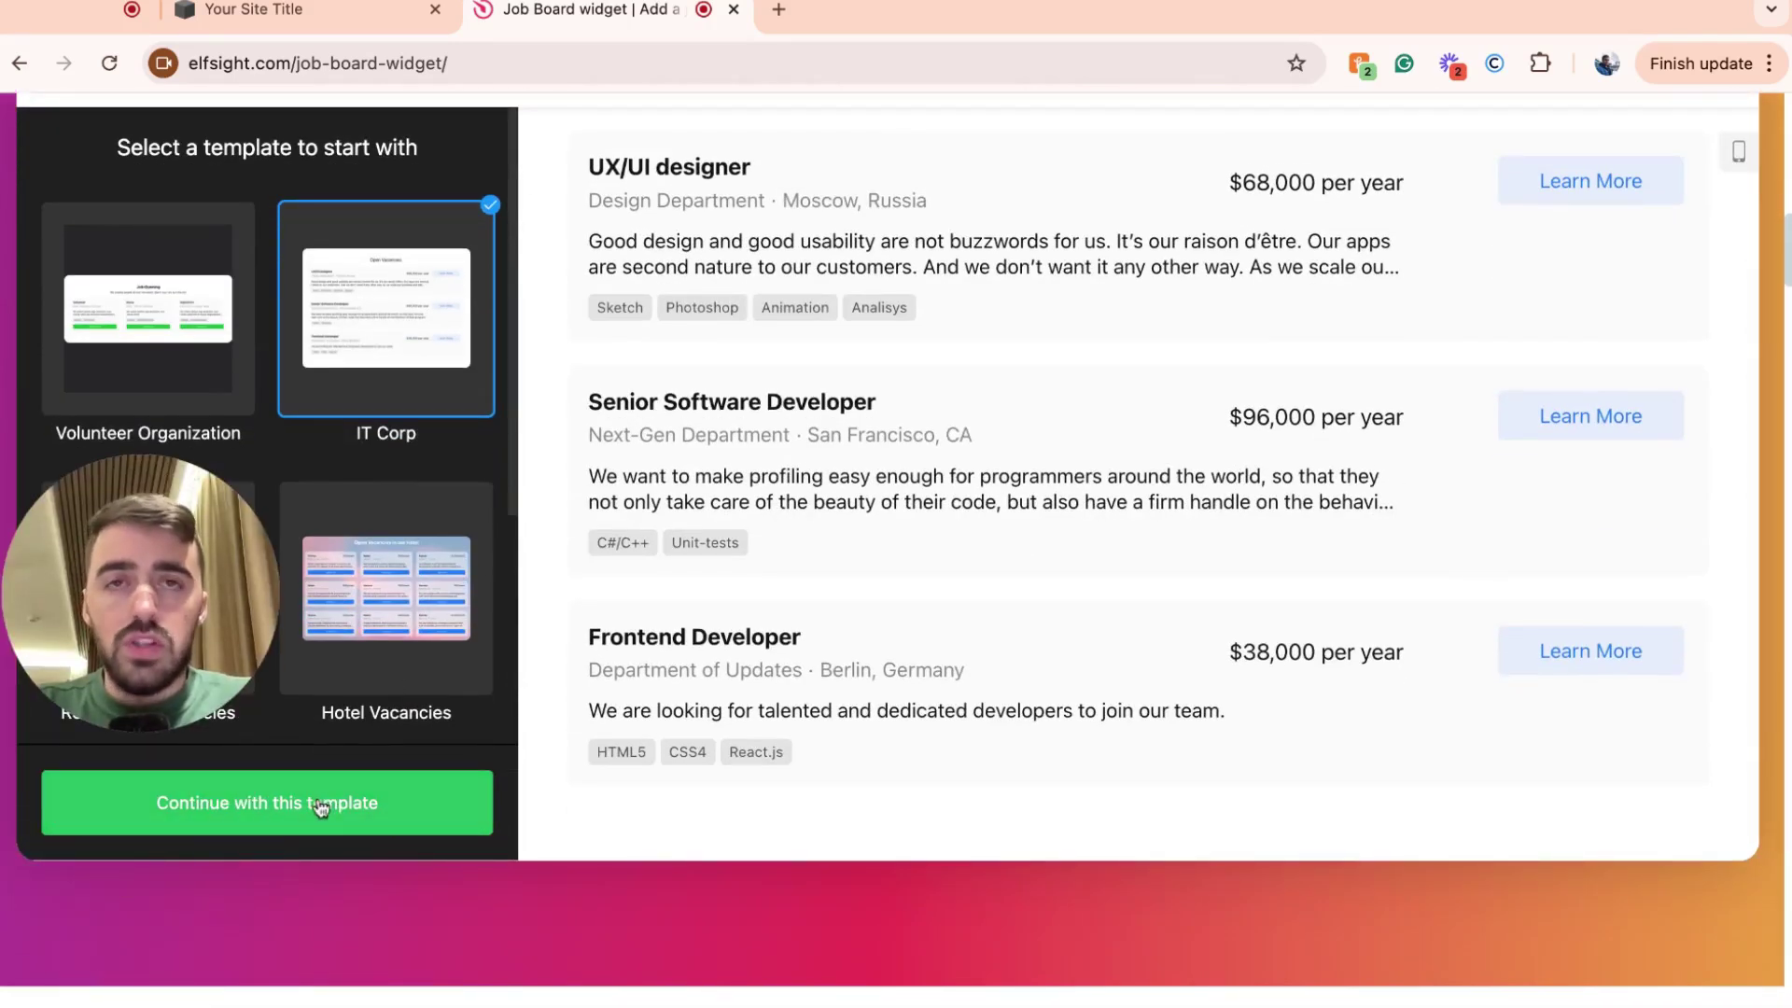
# Continue with the IT Corp template and add one blank job entry to the jobs list
pyautogui.click(321, 805)
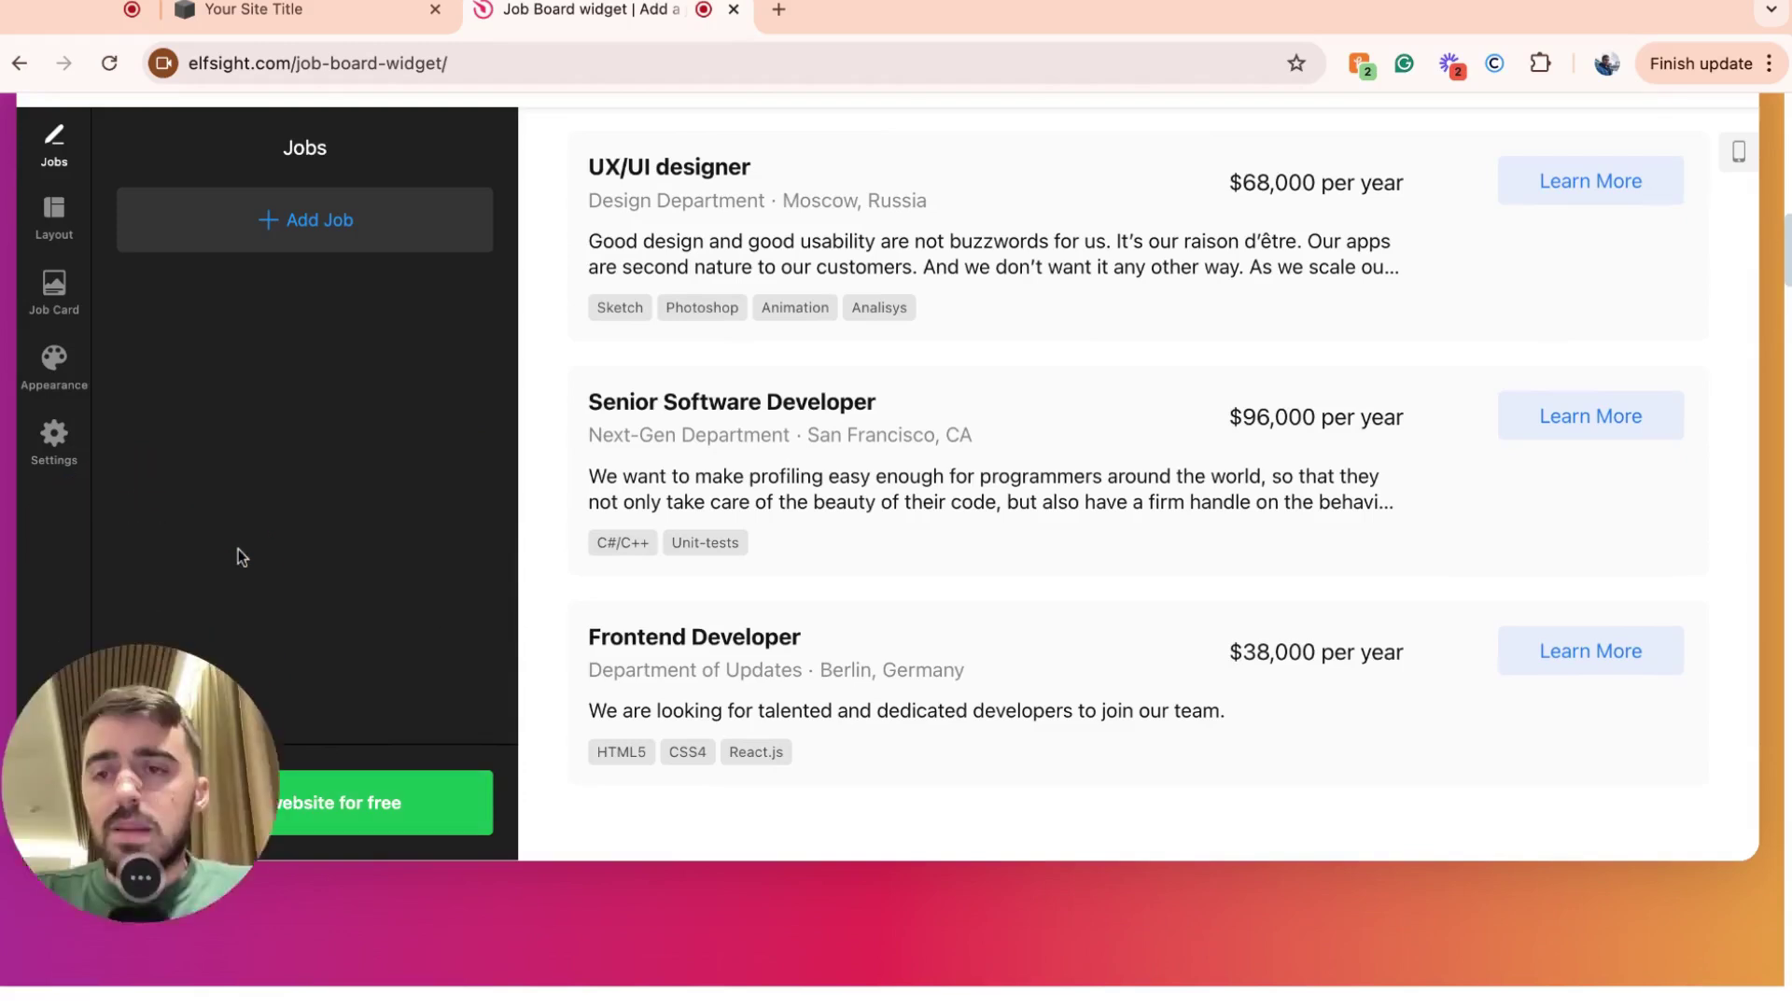
pyautogui.scroll(3, 580, 733)
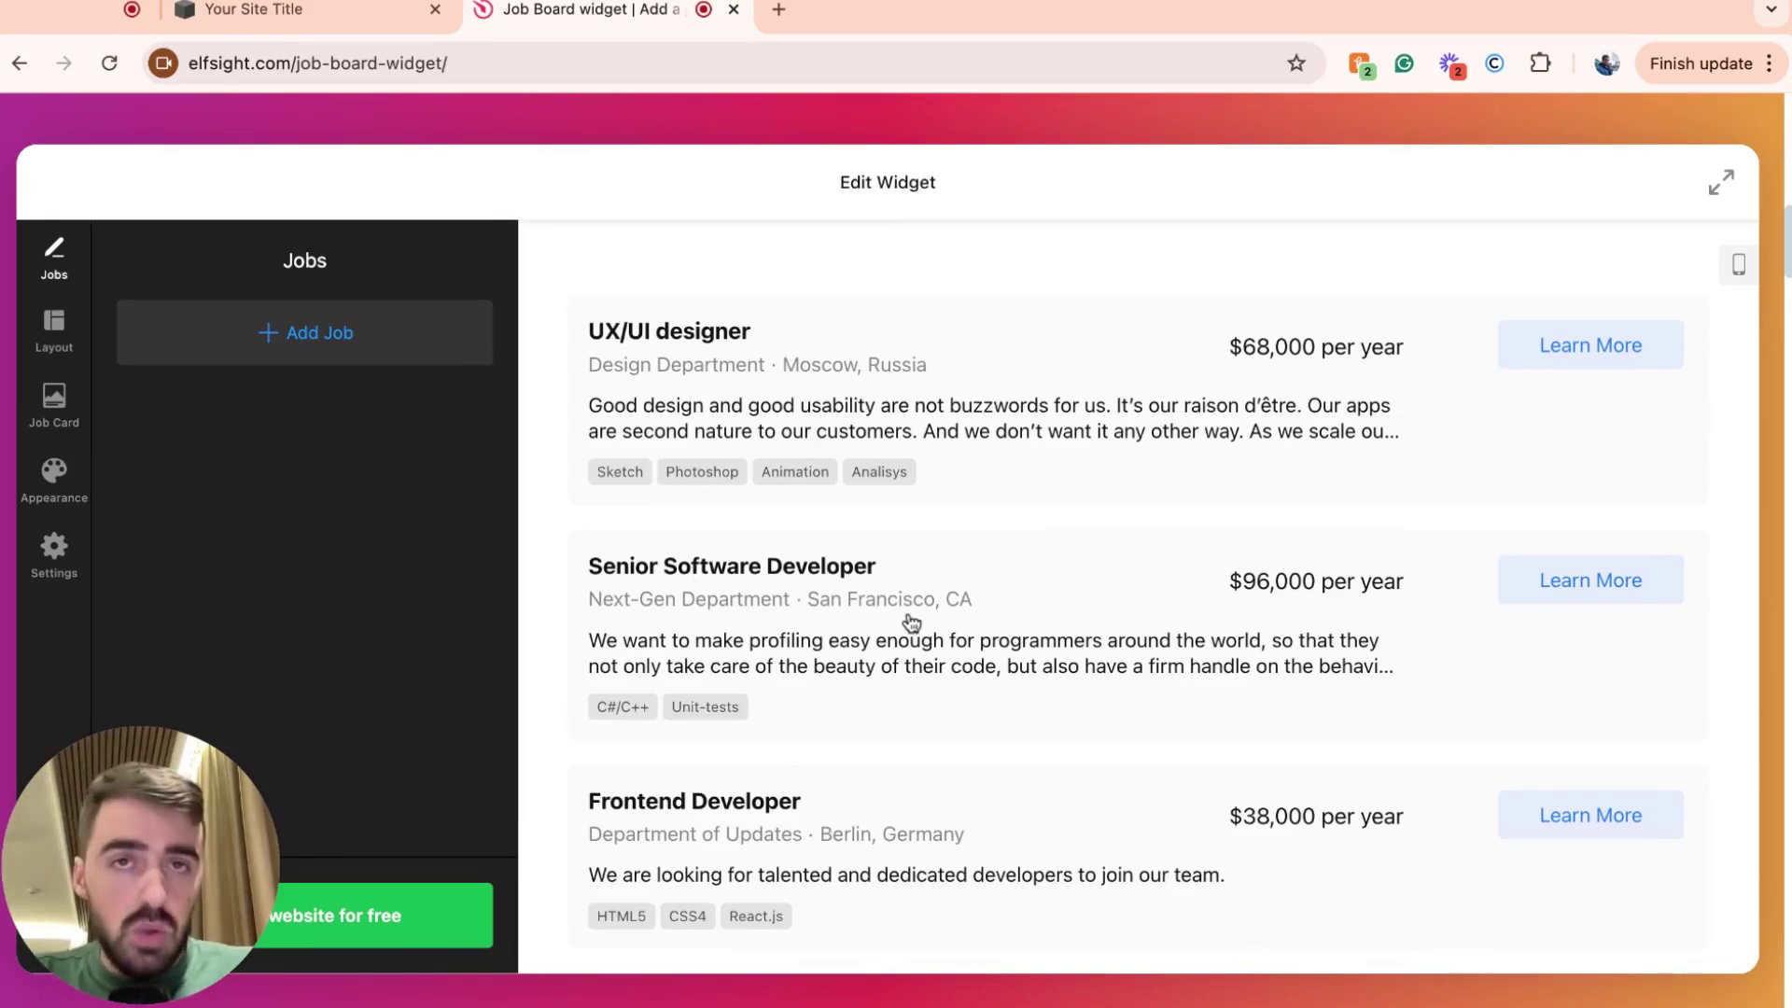
pyautogui.click(307, 330)
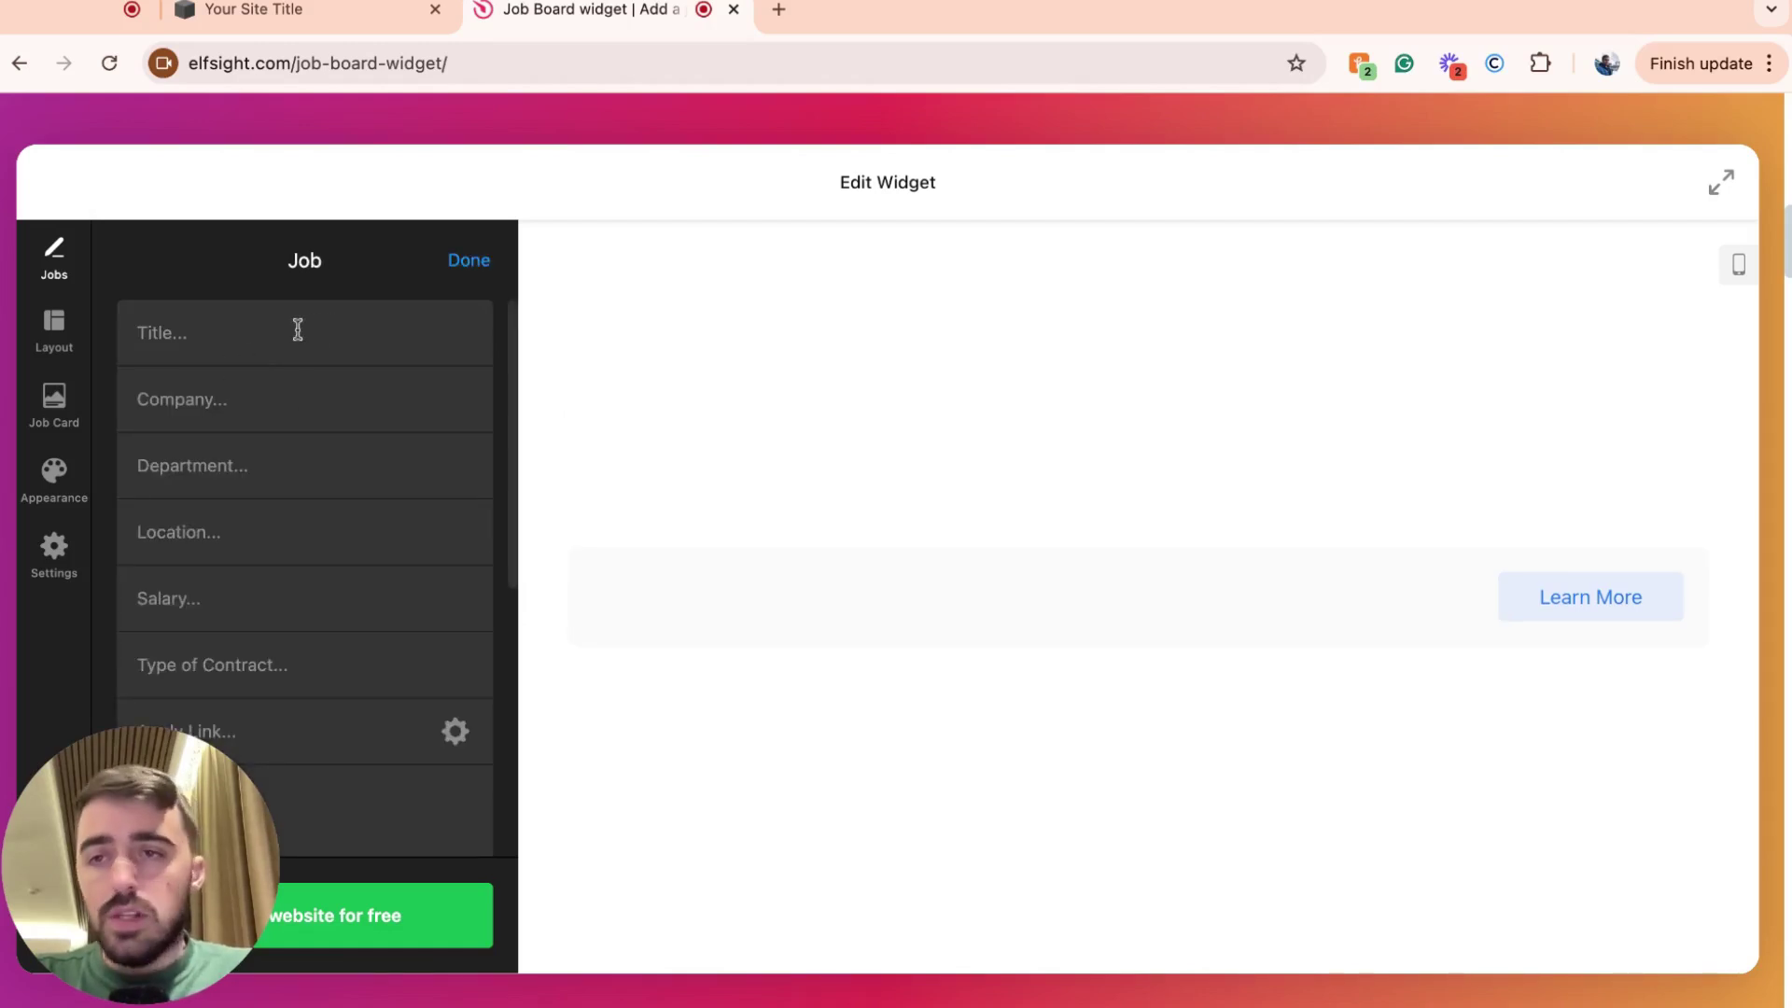
pyautogui.scroll(-3, 298, 329)
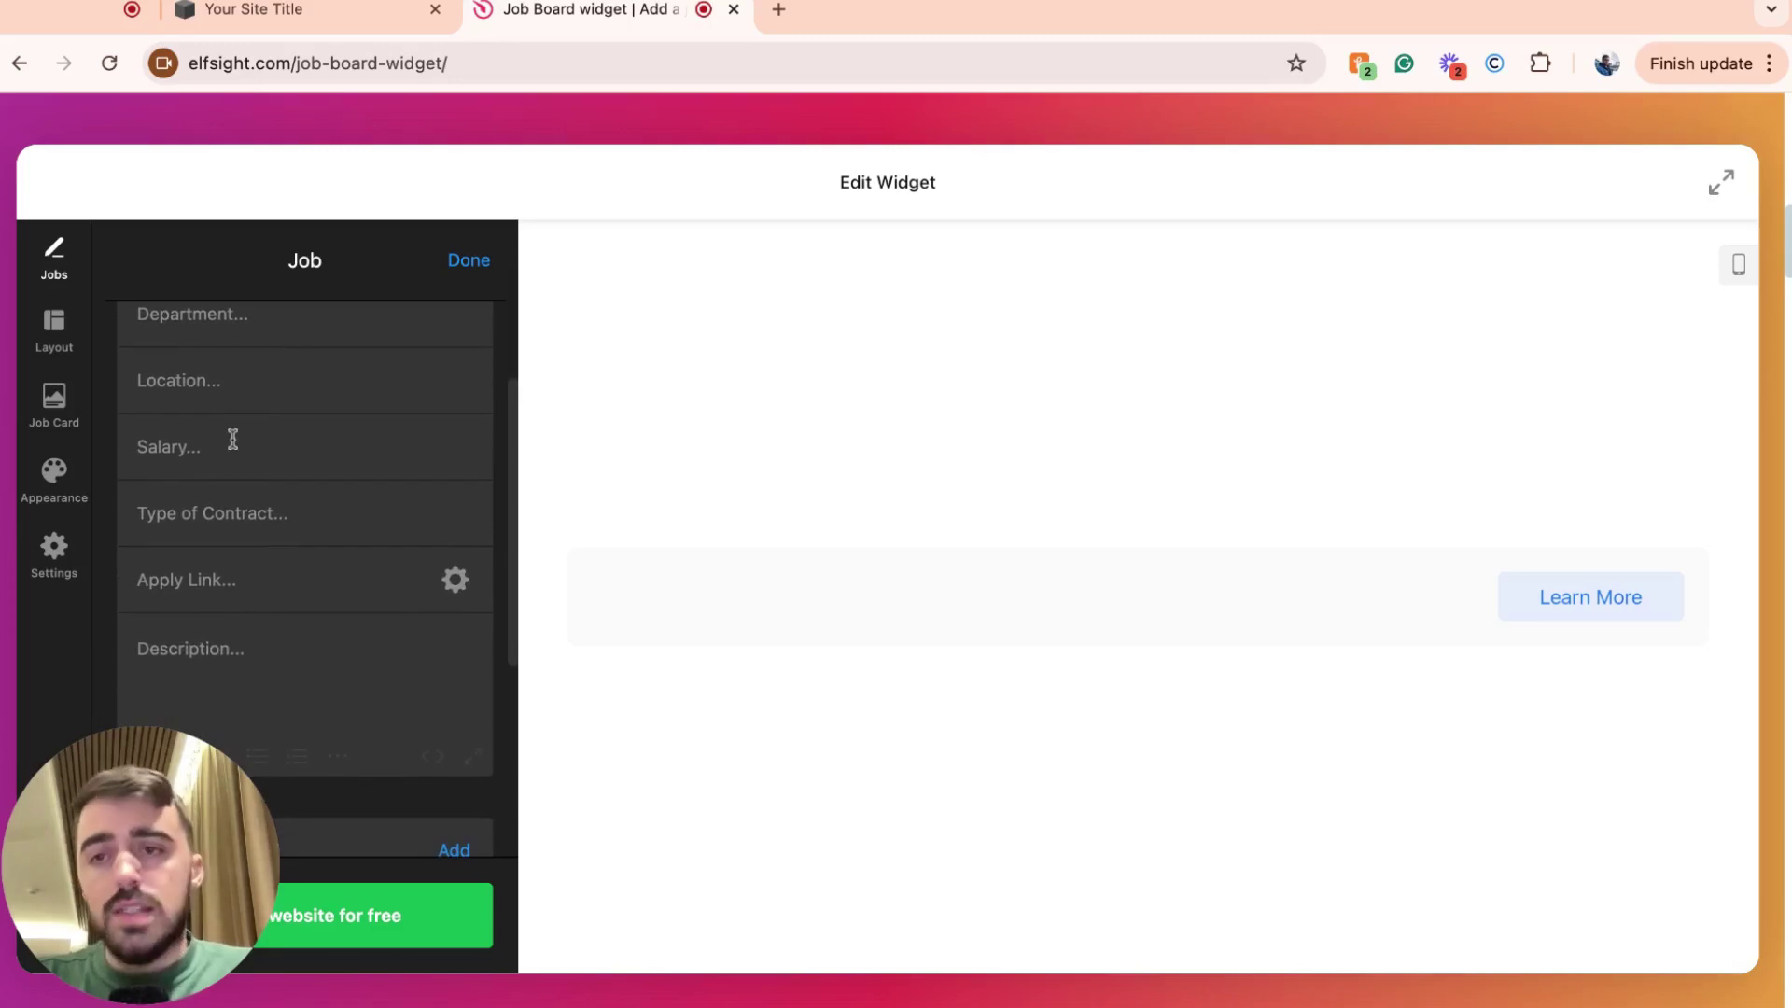
pyautogui.scroll(-6, 232, 439)
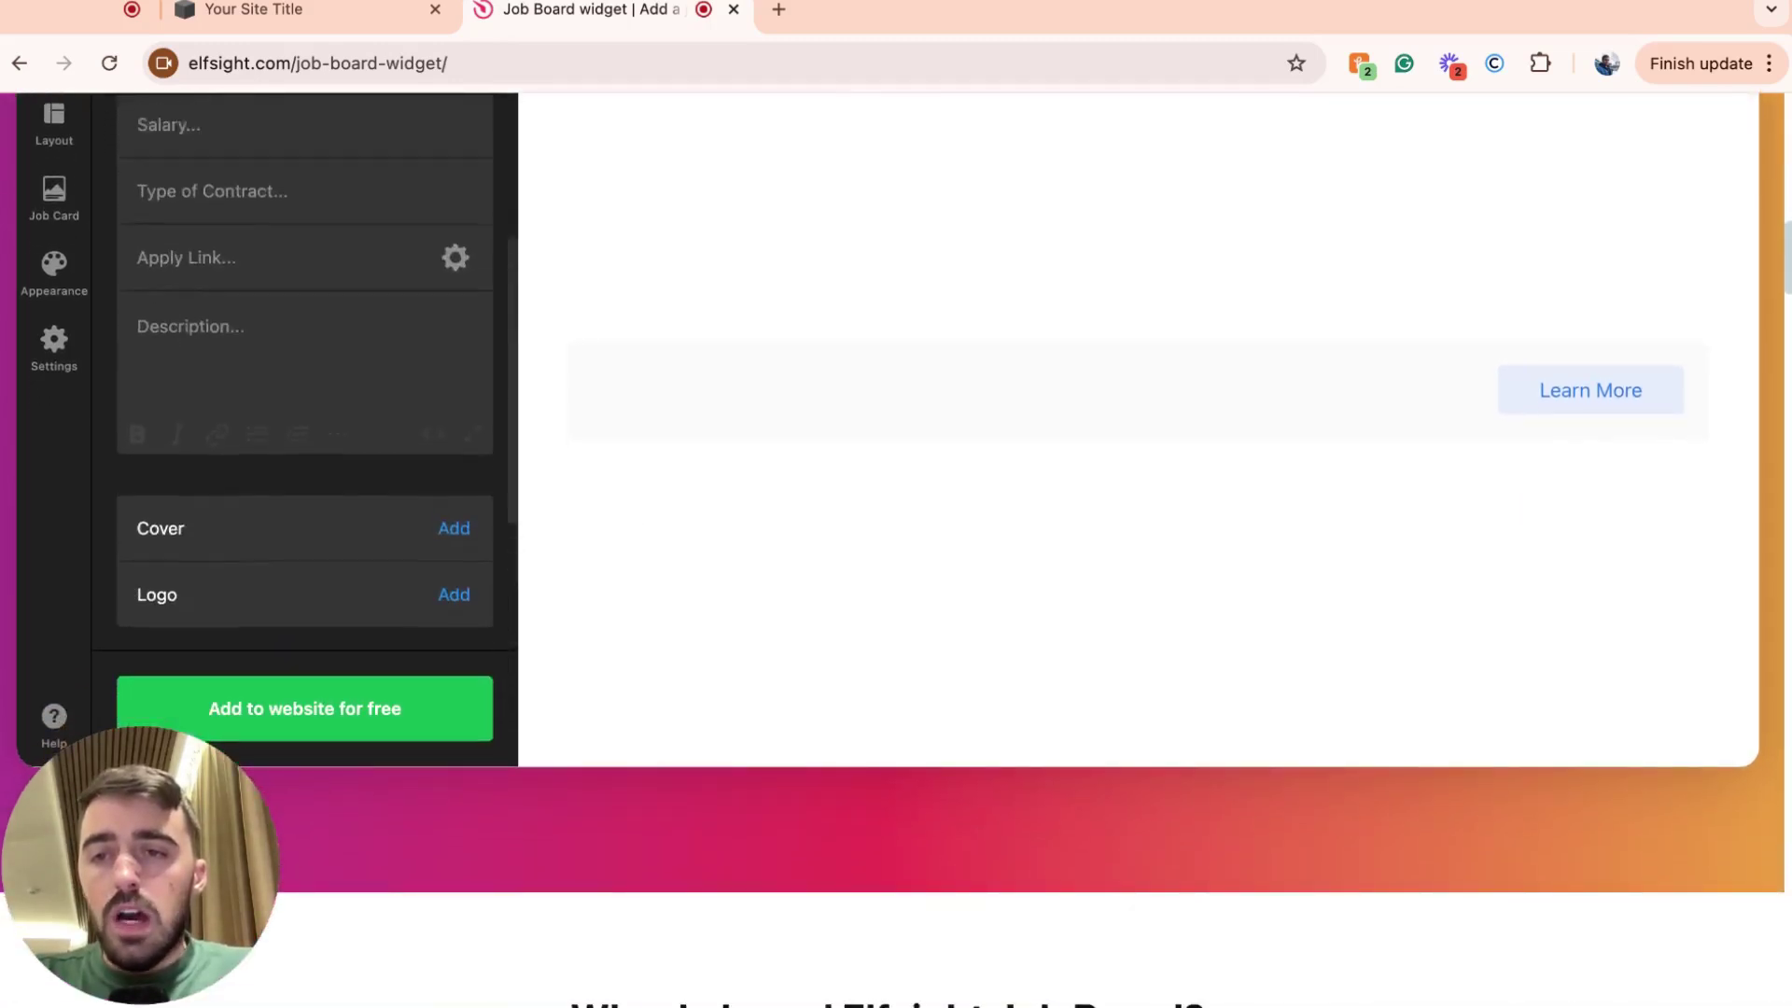
pyautogui.scroll(6, 364, 392)
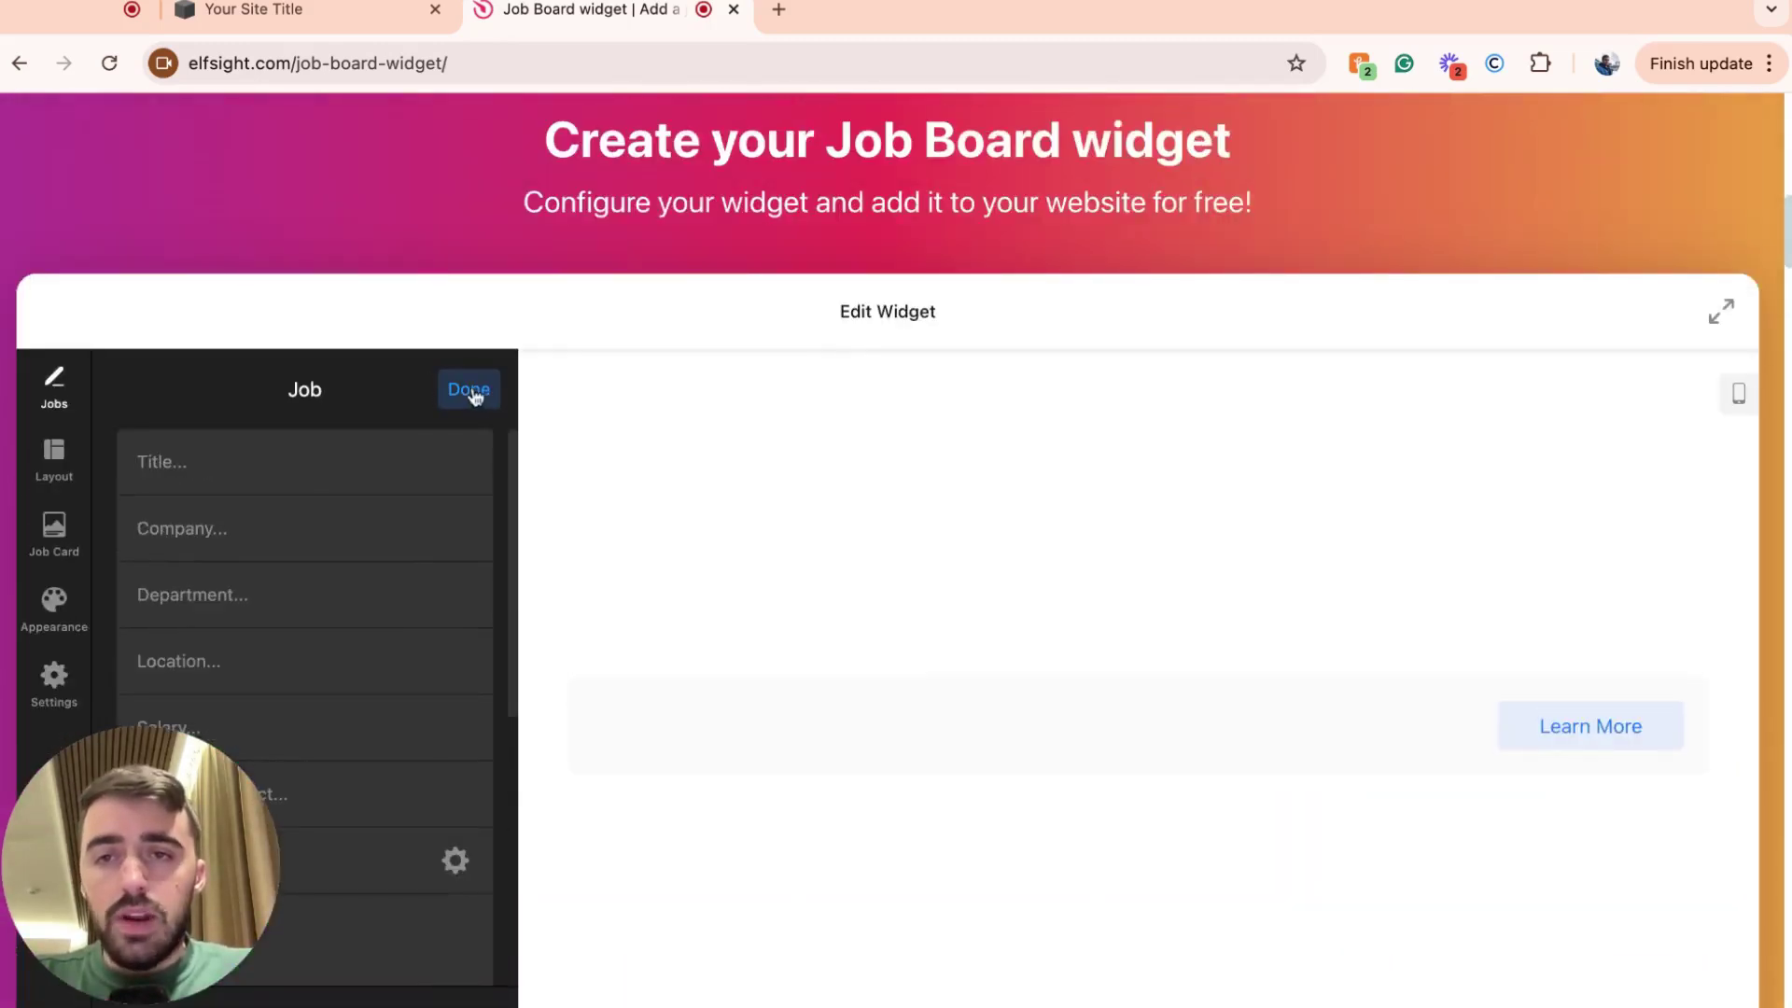
pyautogui.click(470, 391)
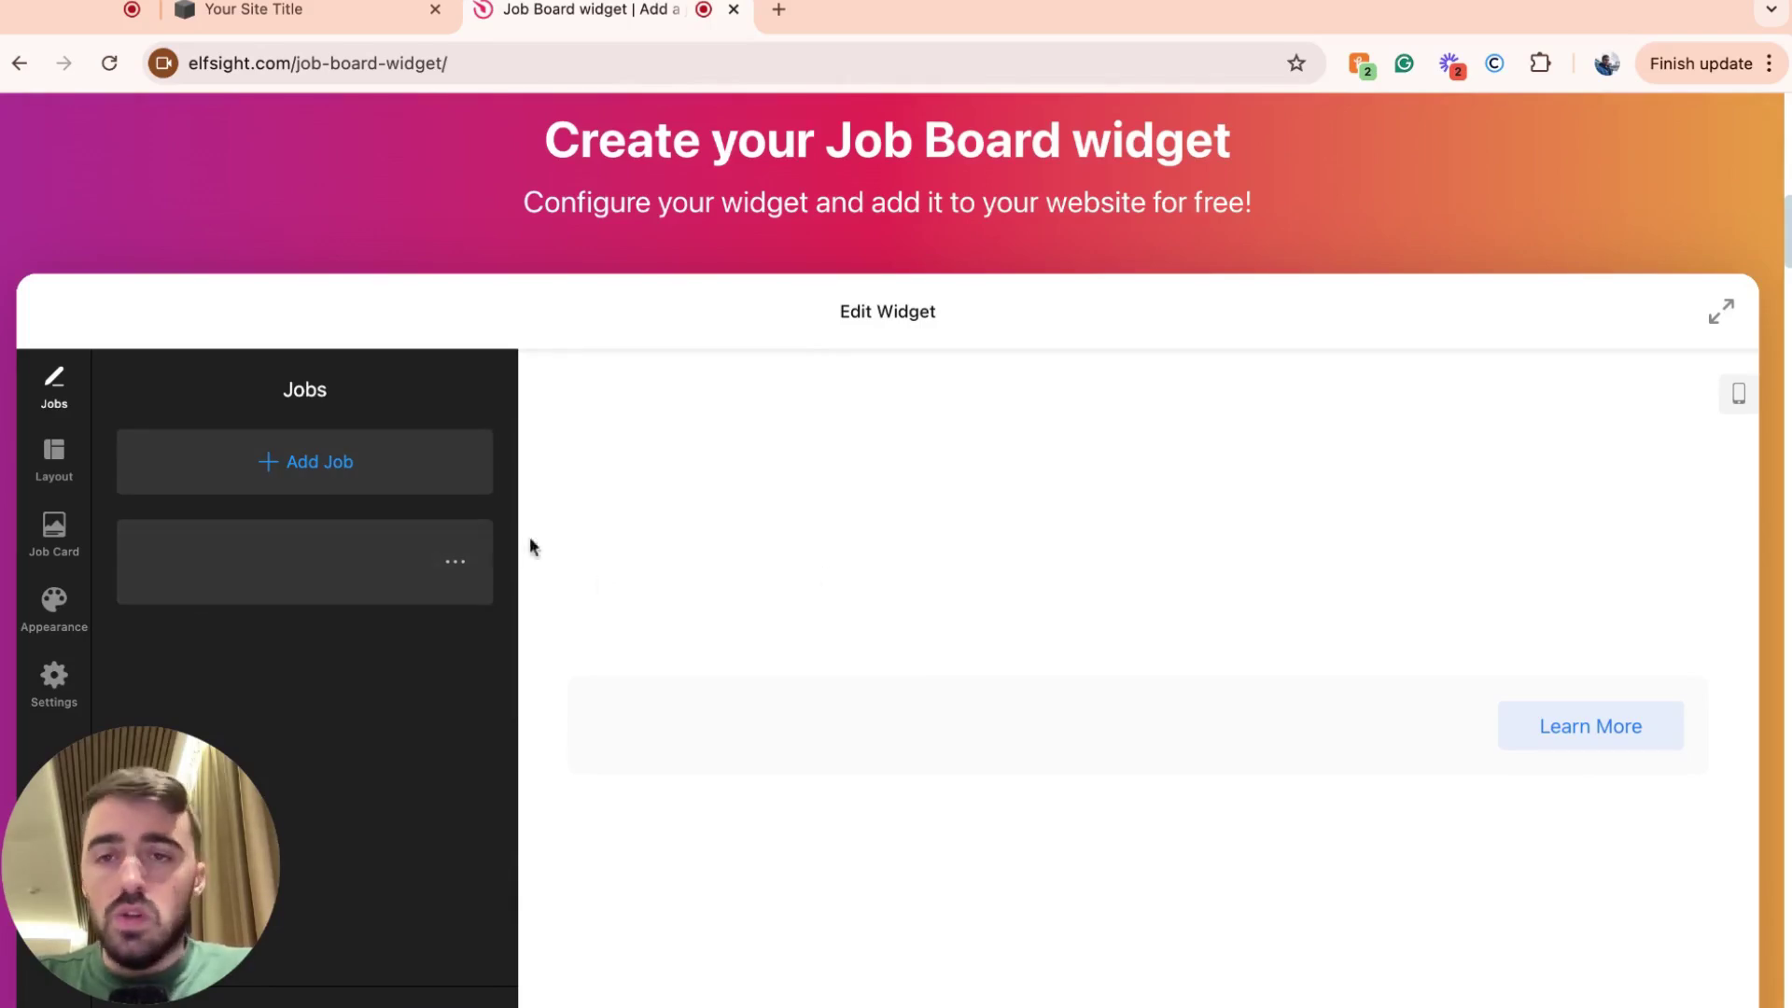
# Delete the empty job entry from the jobs list
pyautogui.click(455, 561)
pyautogui.click(483, 691)
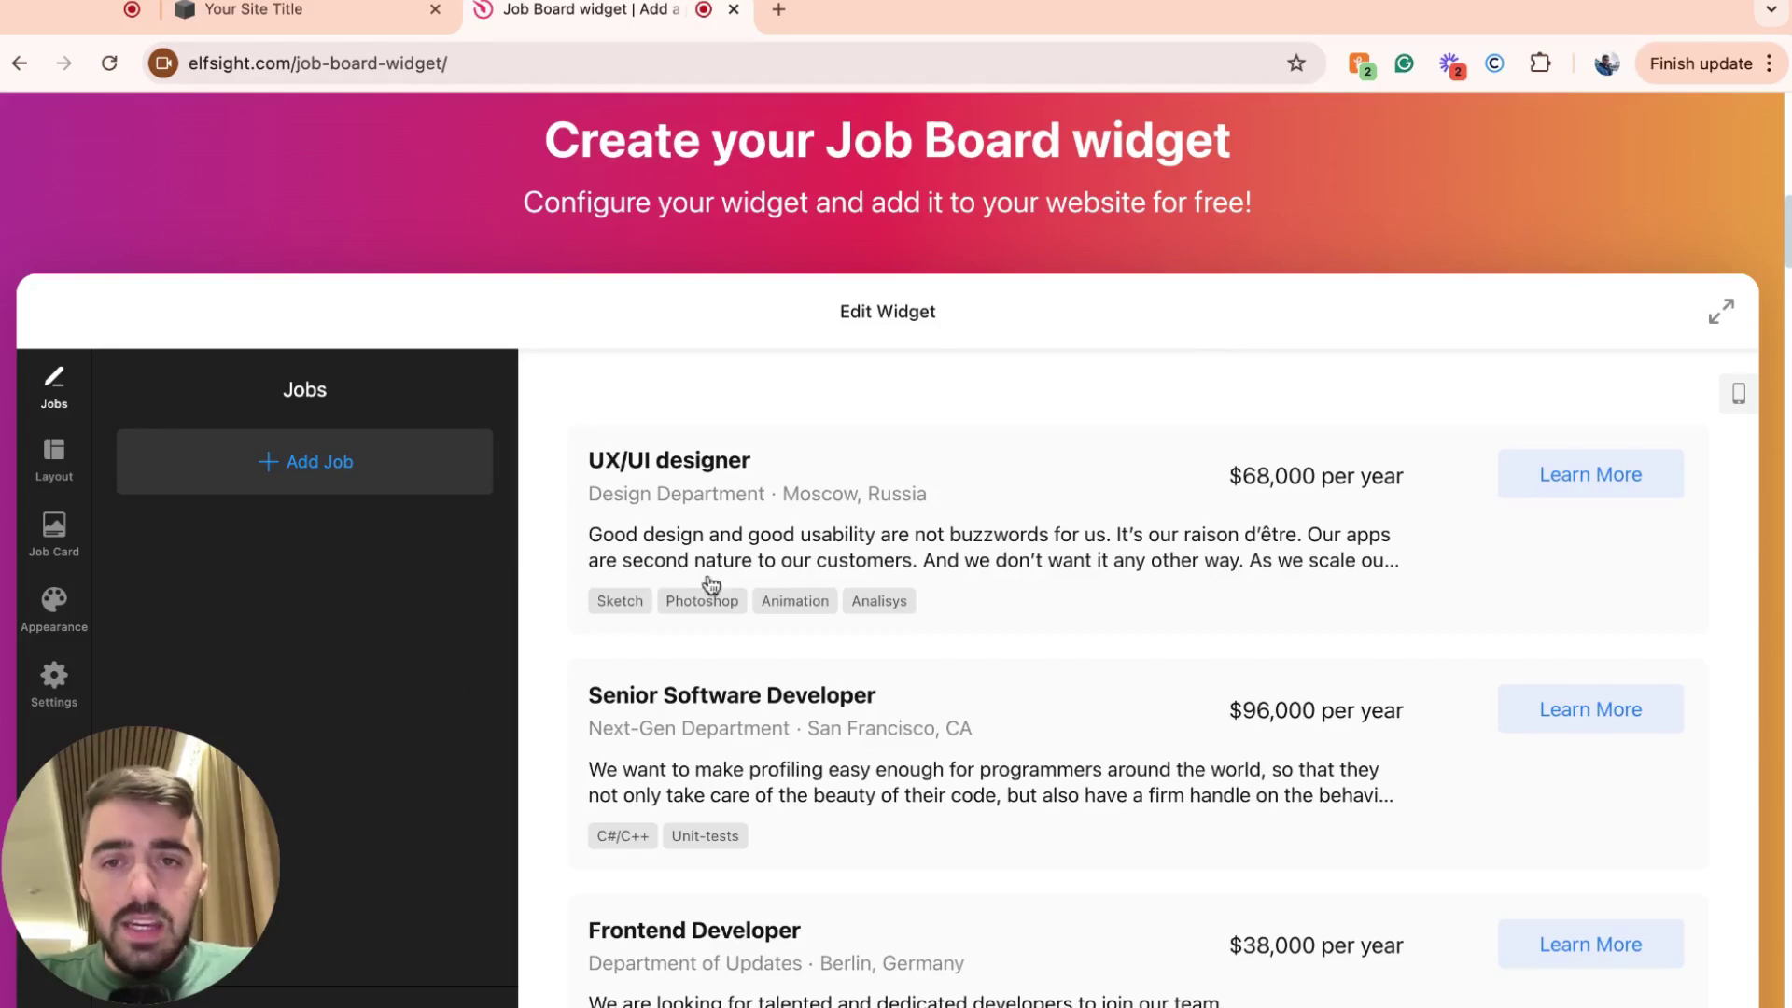
pyautogui.scroll(-1, 747, 575)
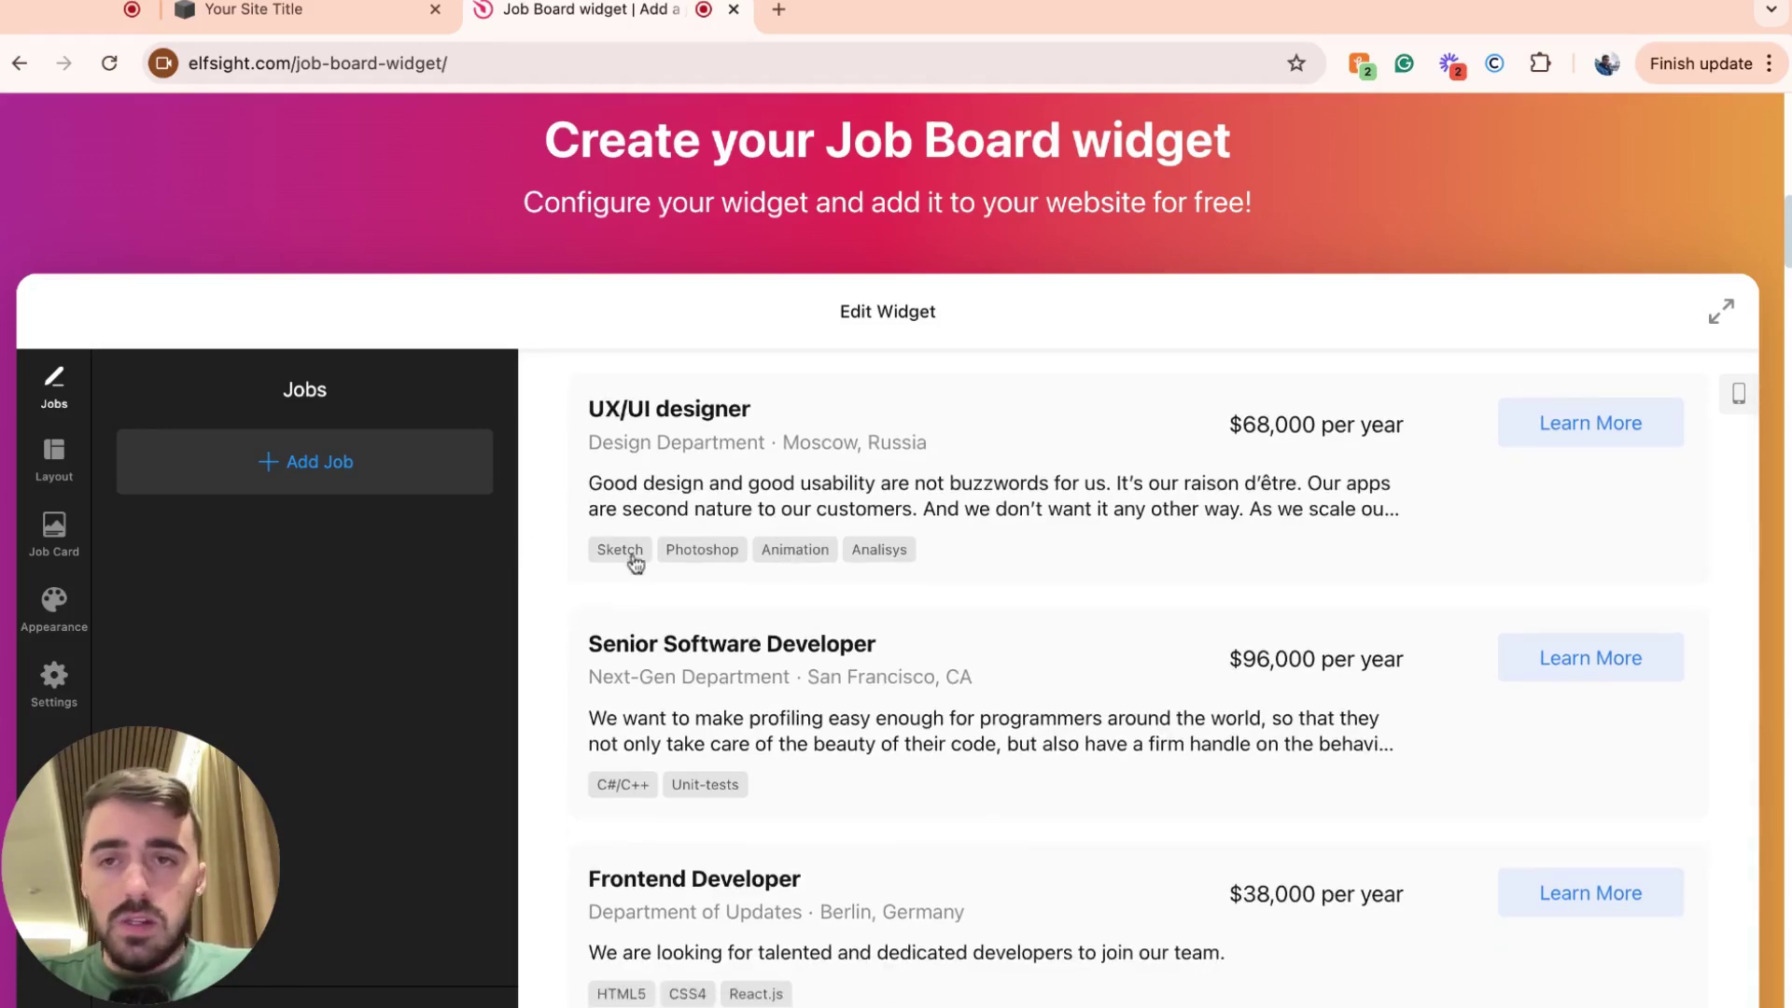
pyautogui.scroll(-2, 520, 544)
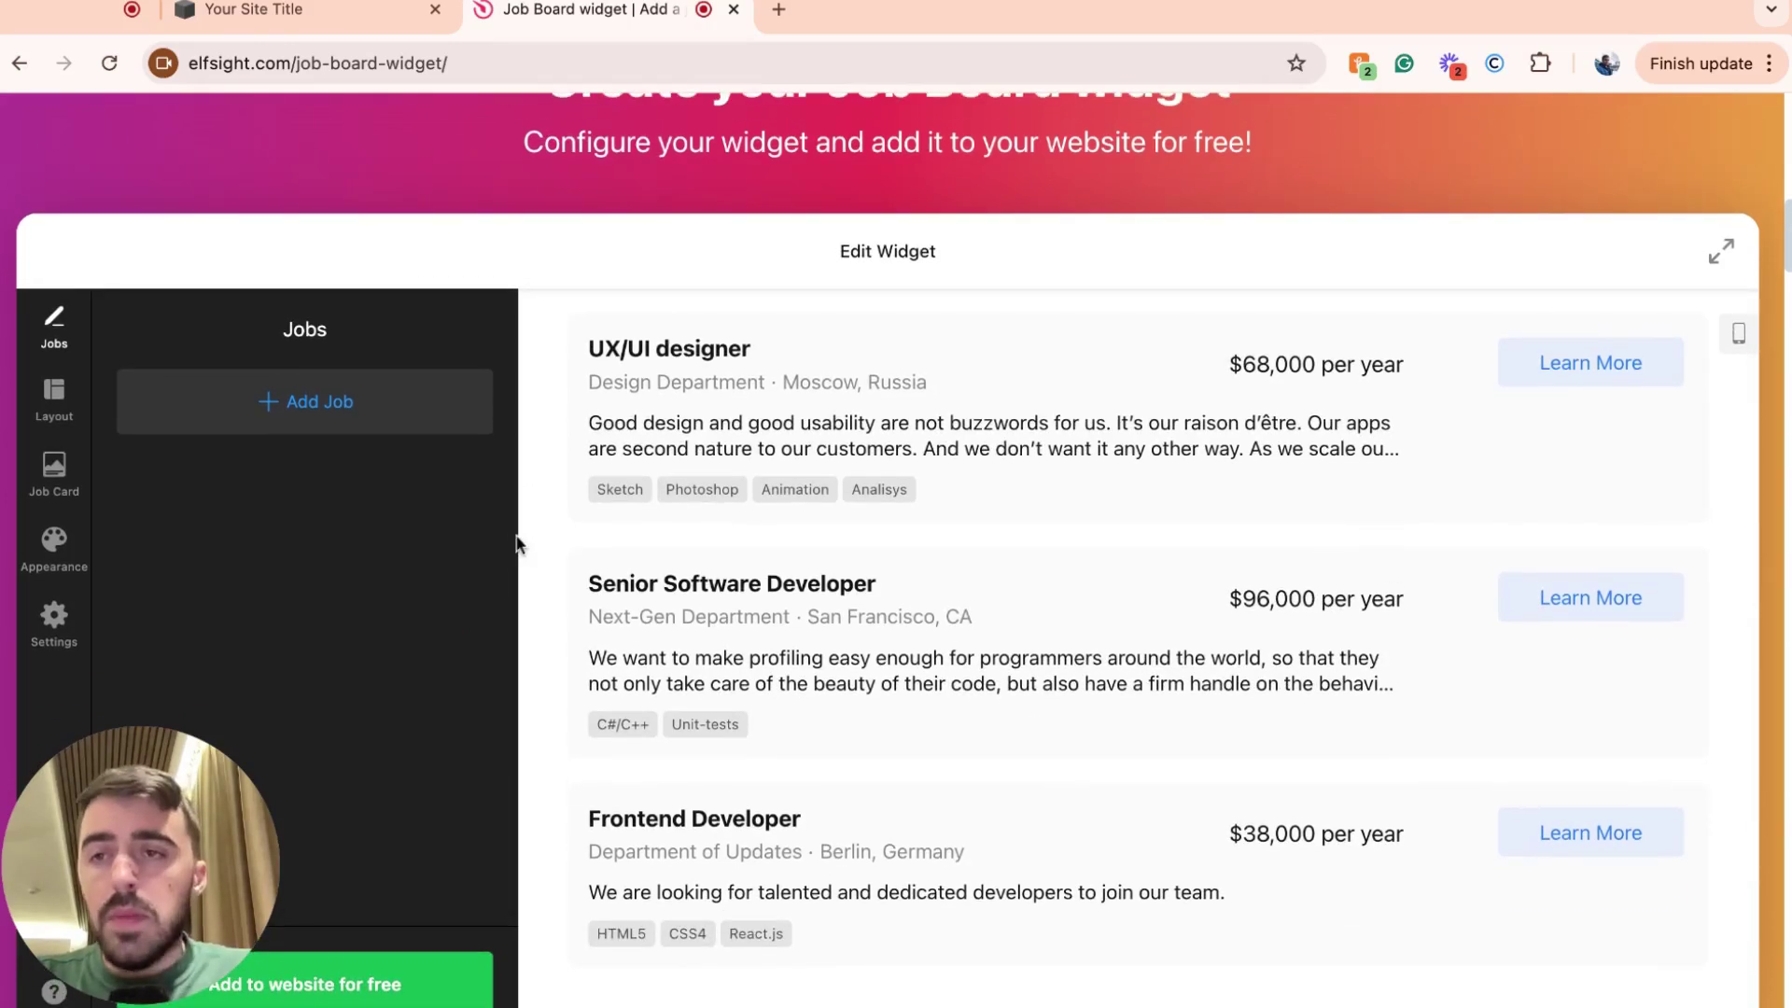
pyautogui.scroll(-2, 520, 544)
# Browse the Layout, Job Card, Appearance and Settings options in the editor sidebar
pyautogui.click(71, 319)
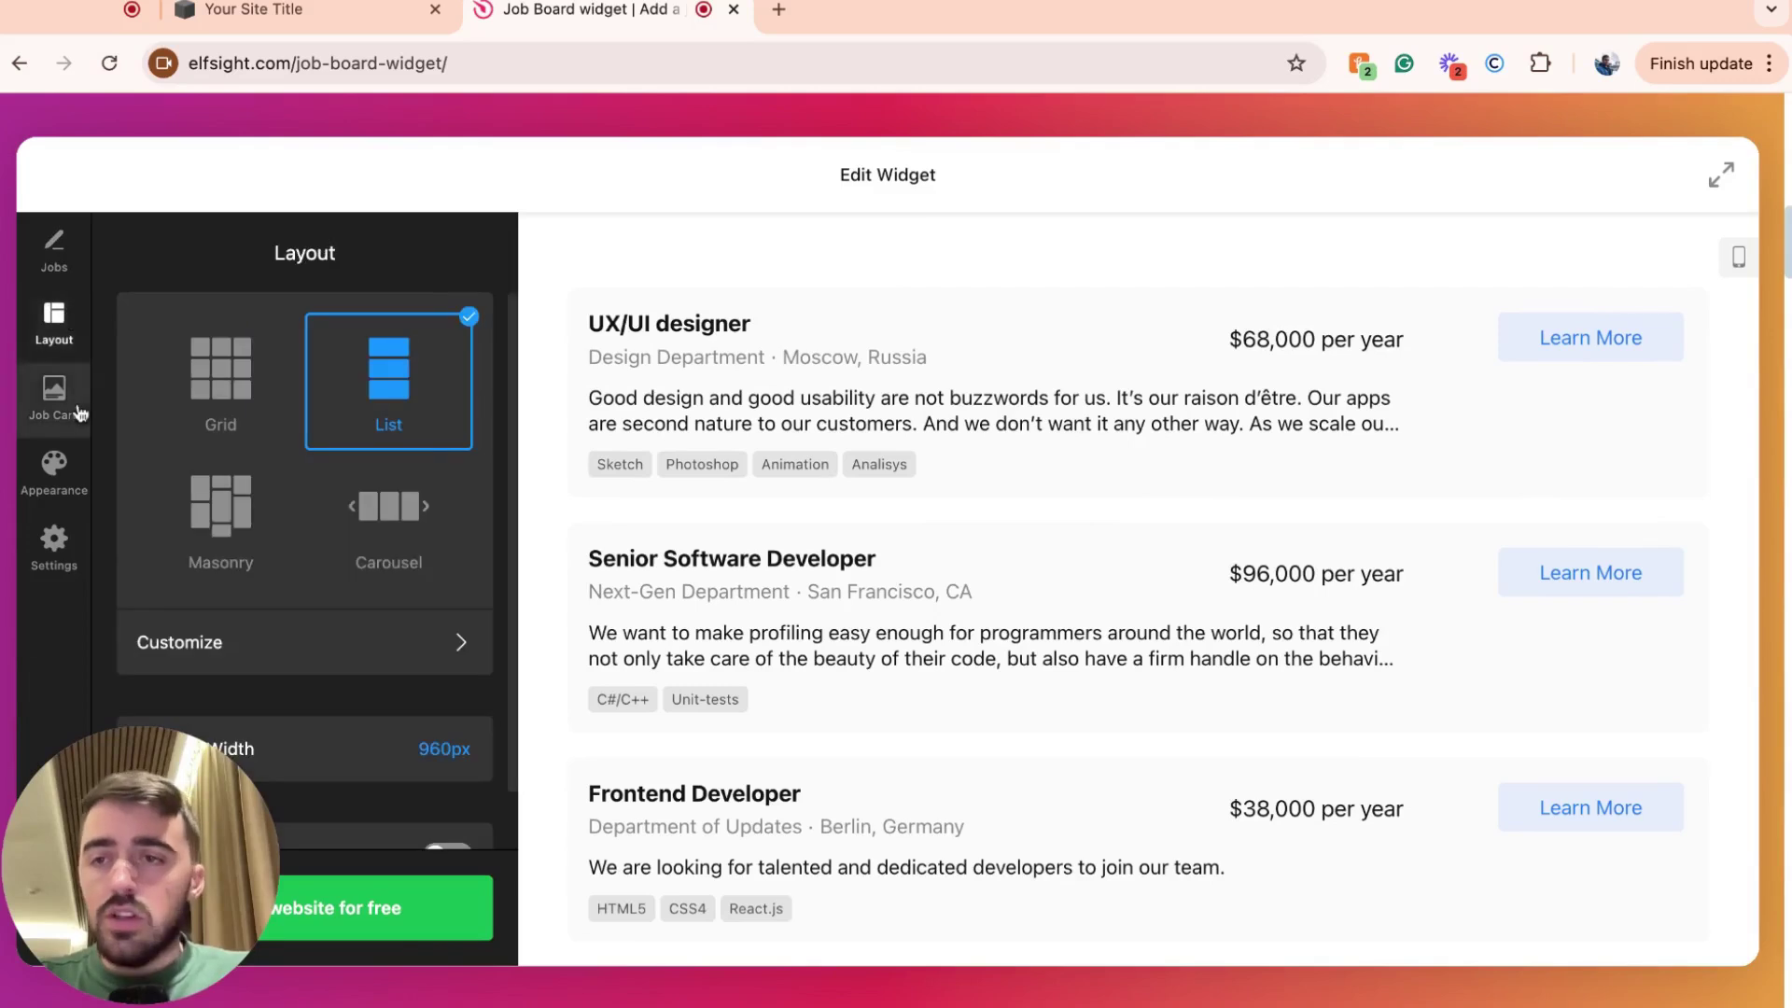
pyautogui.click(56, 397)
pyautogui.click(56, 467)
pyautogui.click(71, 540)
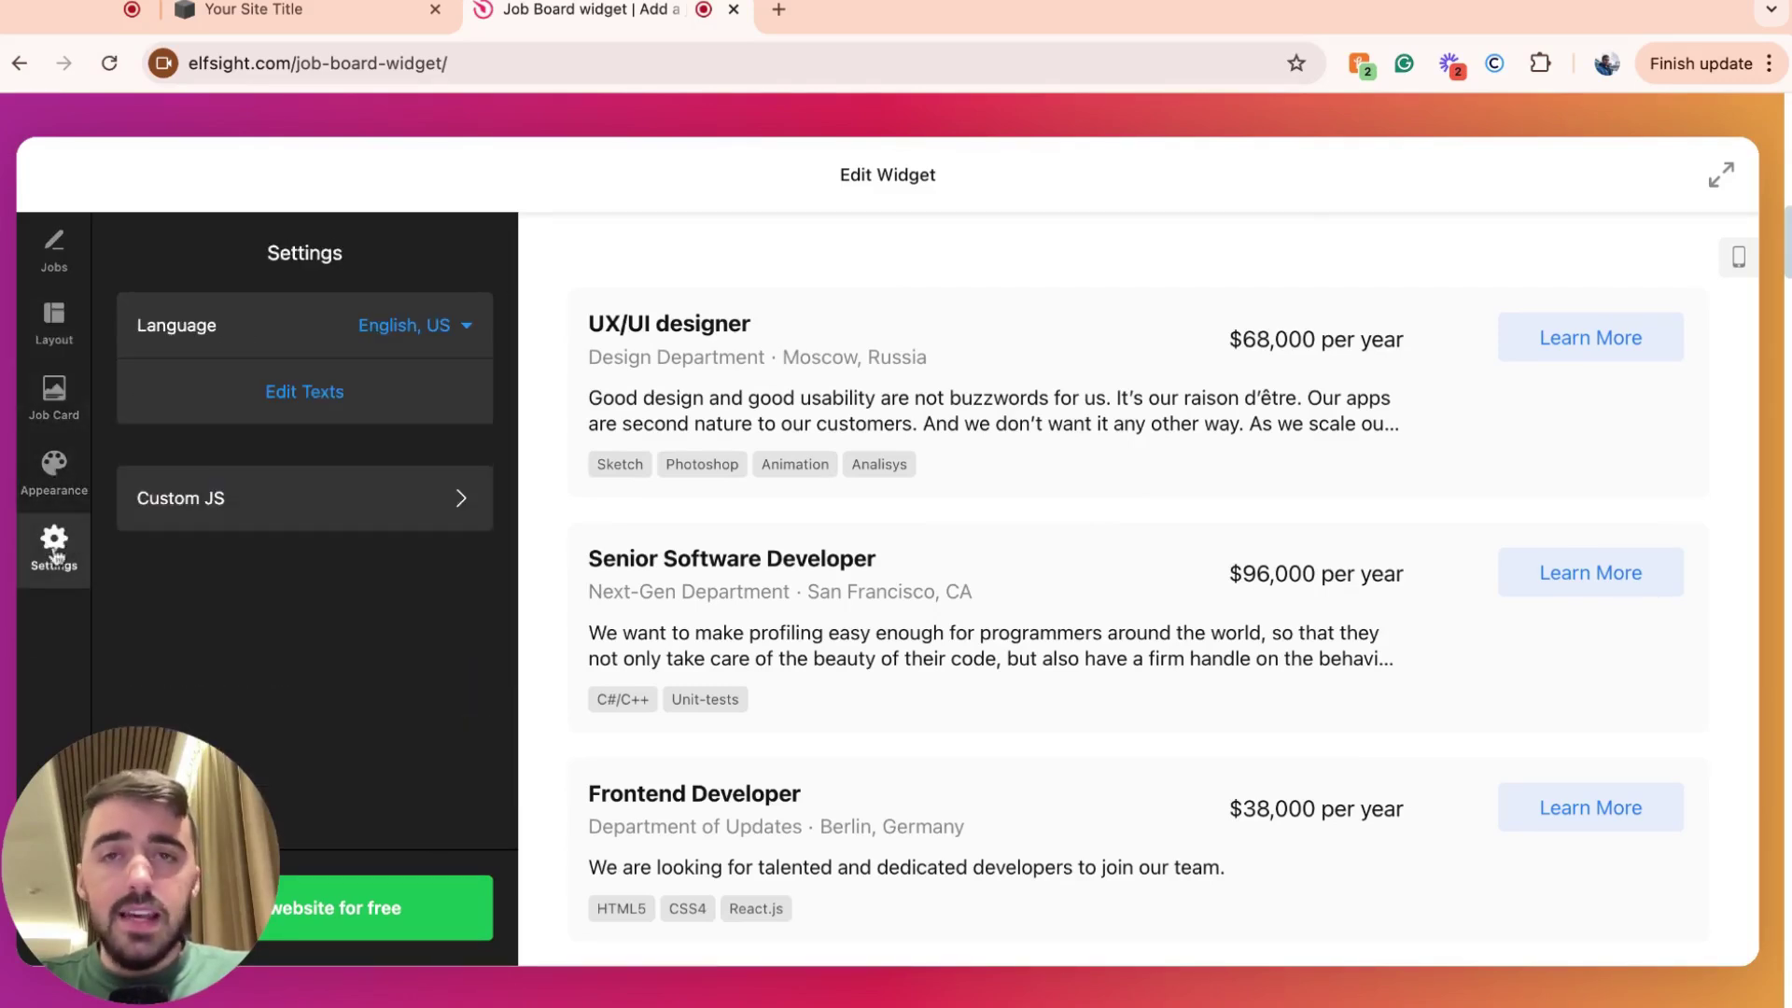
pyautogui.click(54, 397)
pyautogui.click(54, 322)
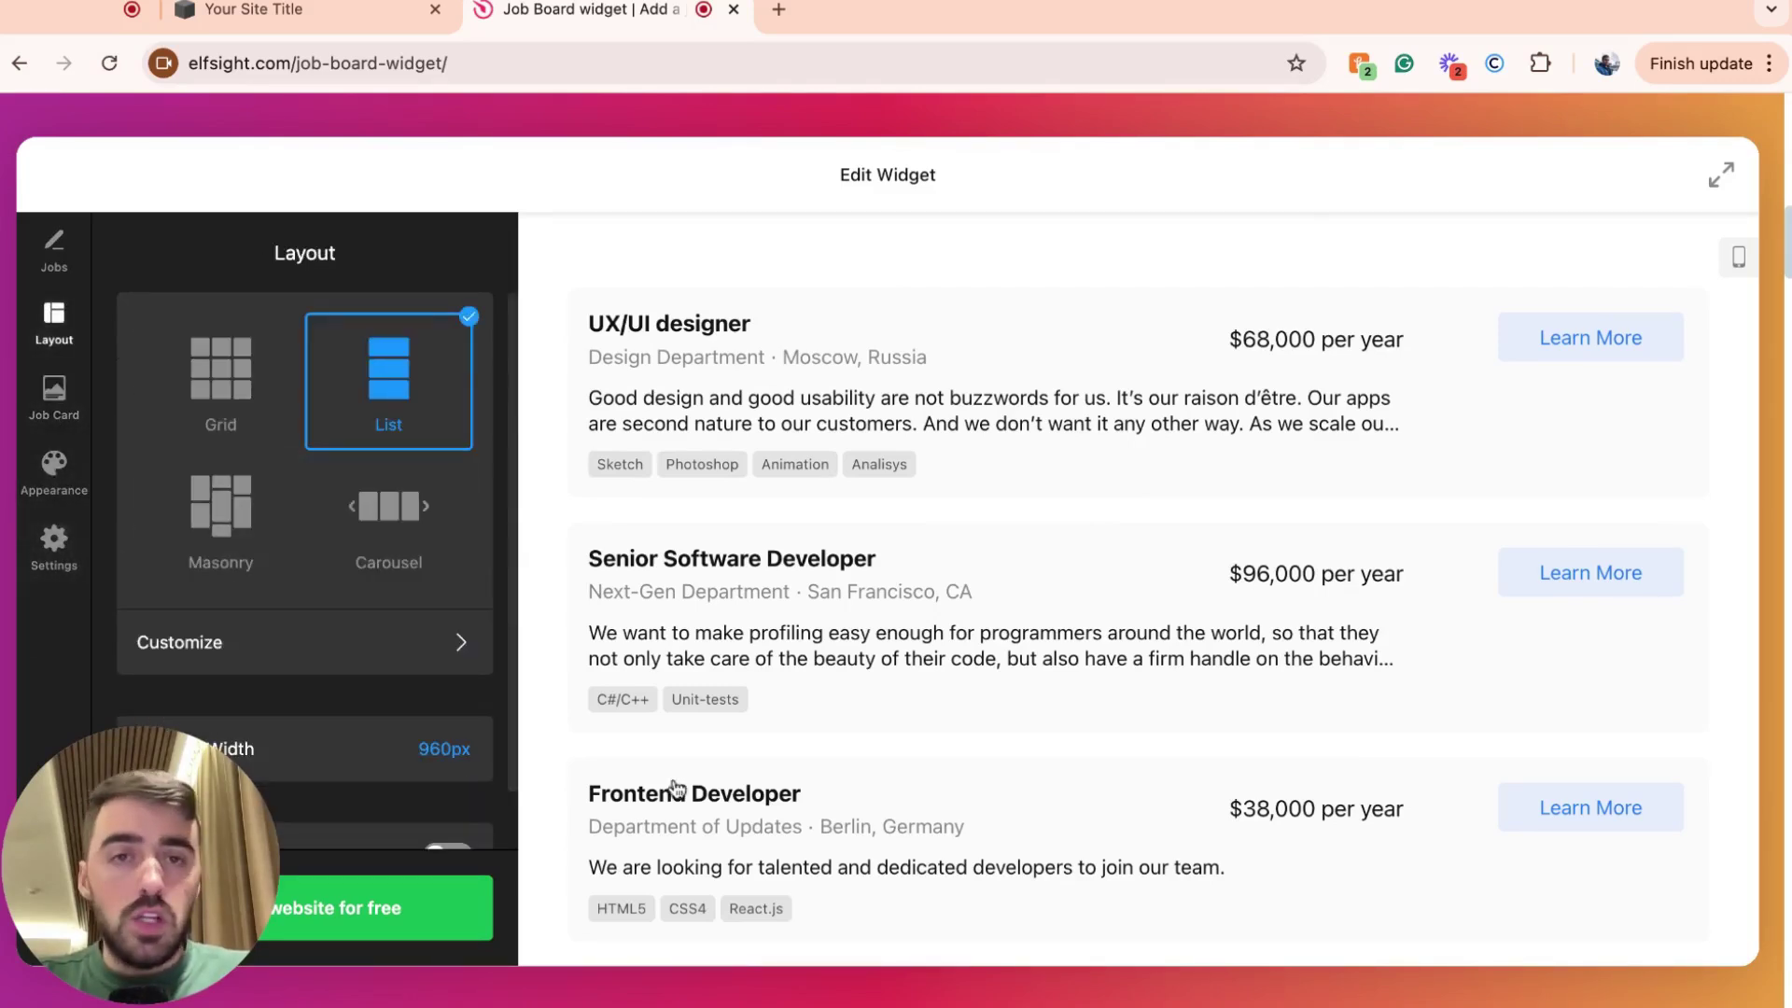
pyautogui.click(54, 466)
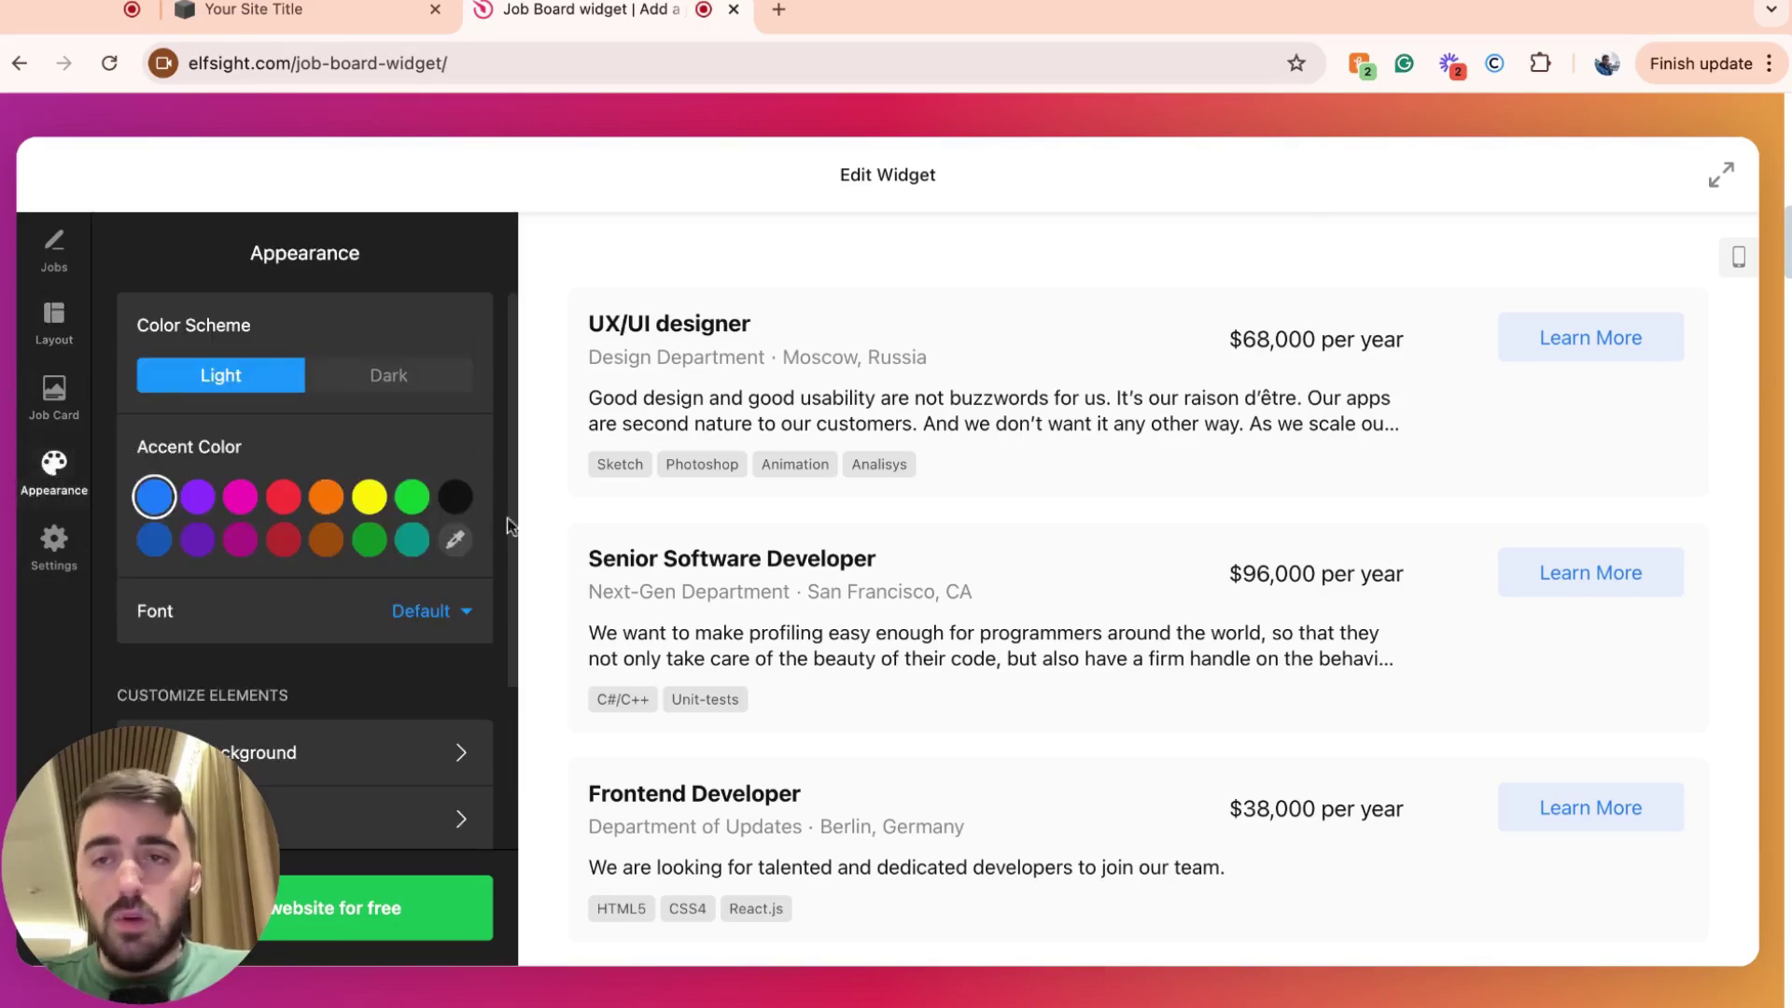
pyautogui.scroll(-4, 507, 525)
pyautogui.scroll(-2, 327, 536)
# Inspect the button colour settings under Appearance
pyautogui.click(326, 536)
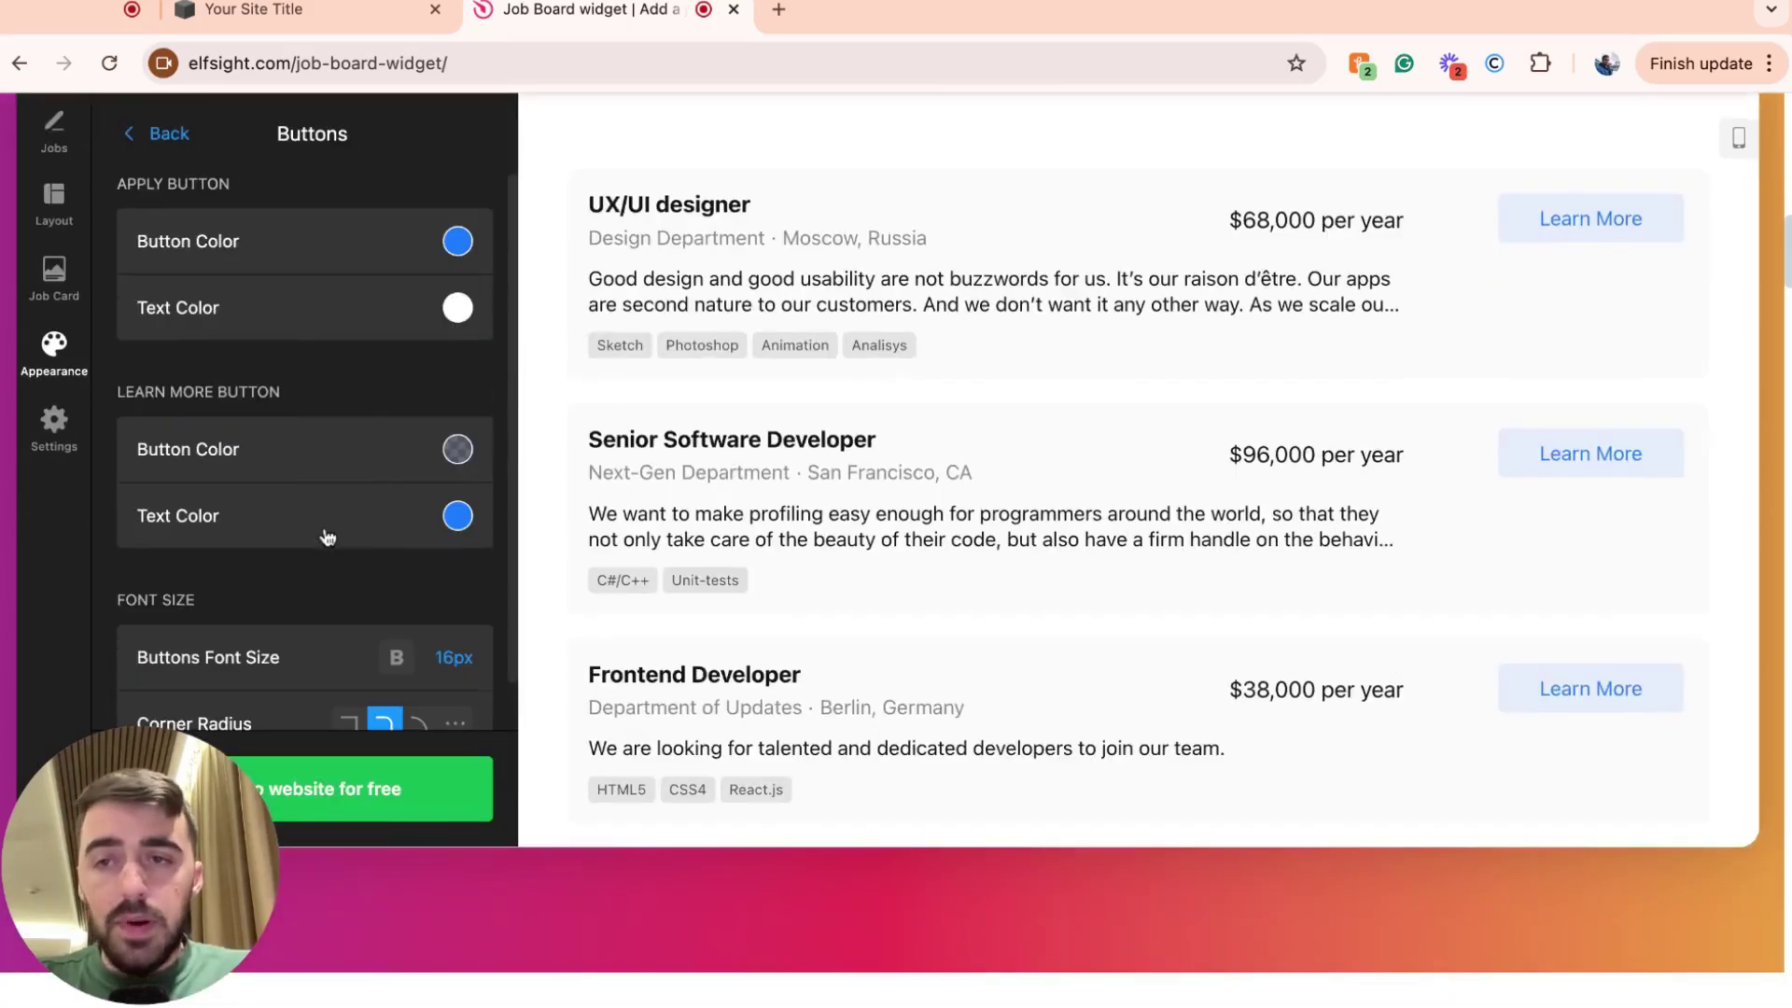
pyautogui.scroll(-1, 345, 485)
pyautogui.scroll(1, 355, 593)
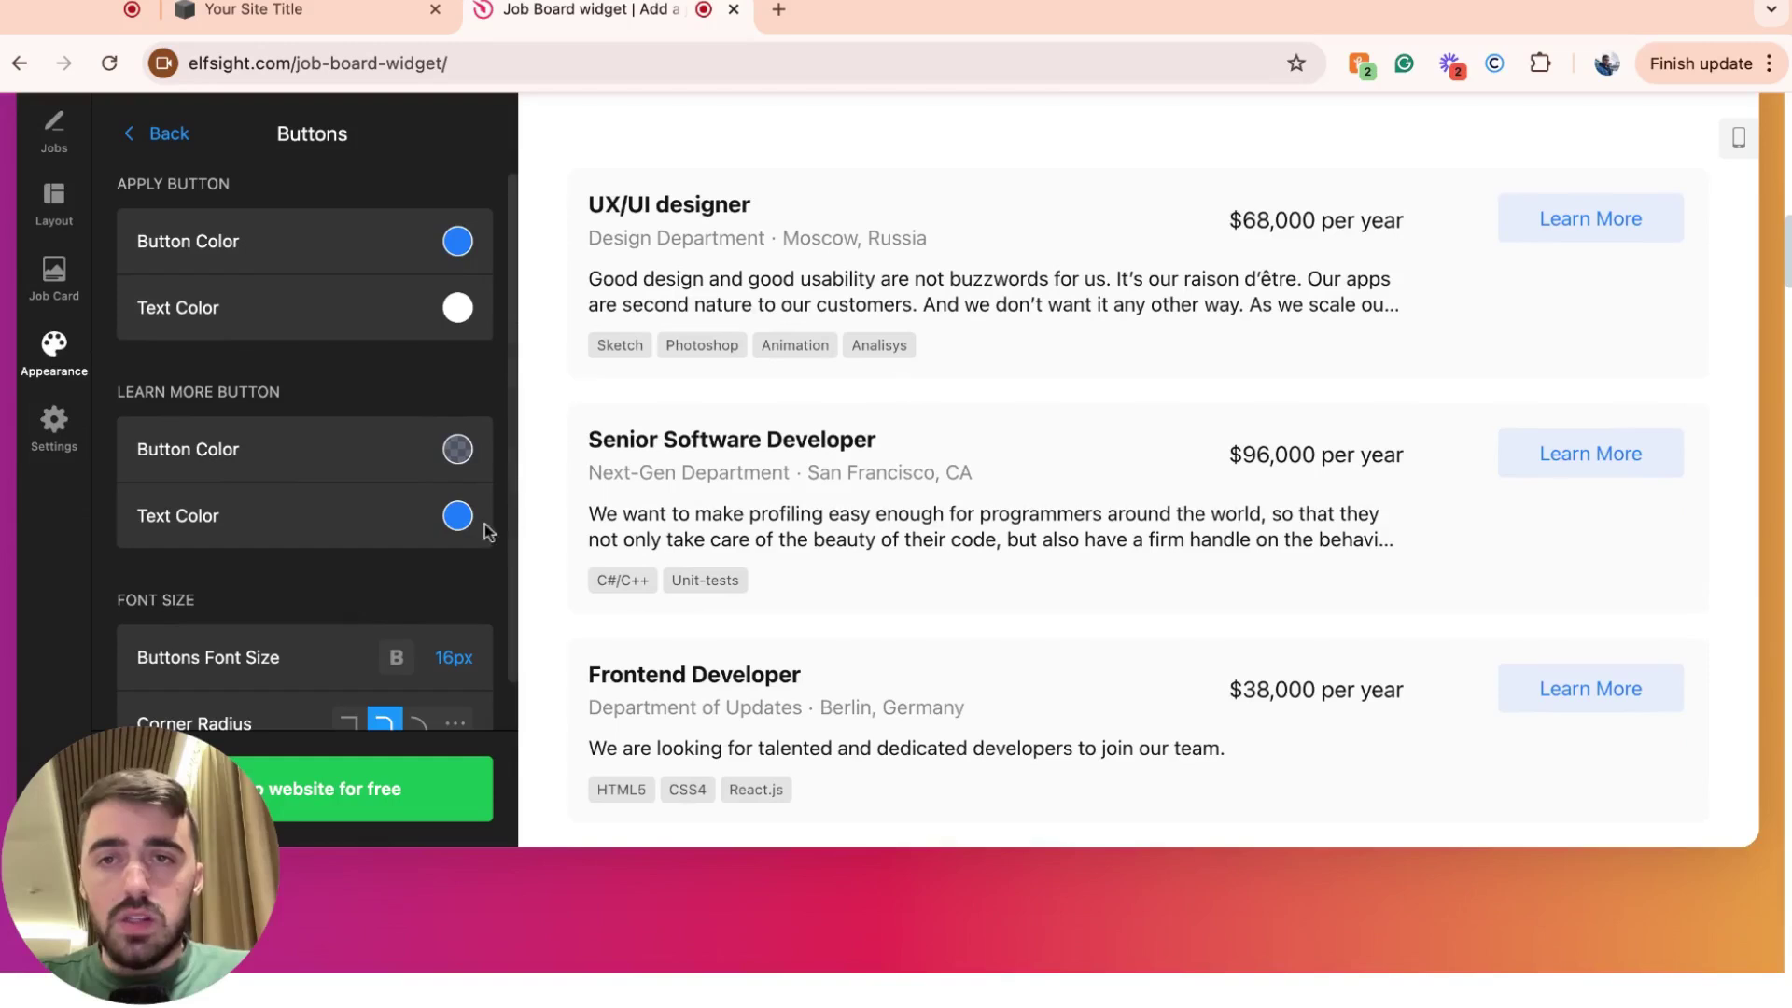
pyautogui.click(154, 133)
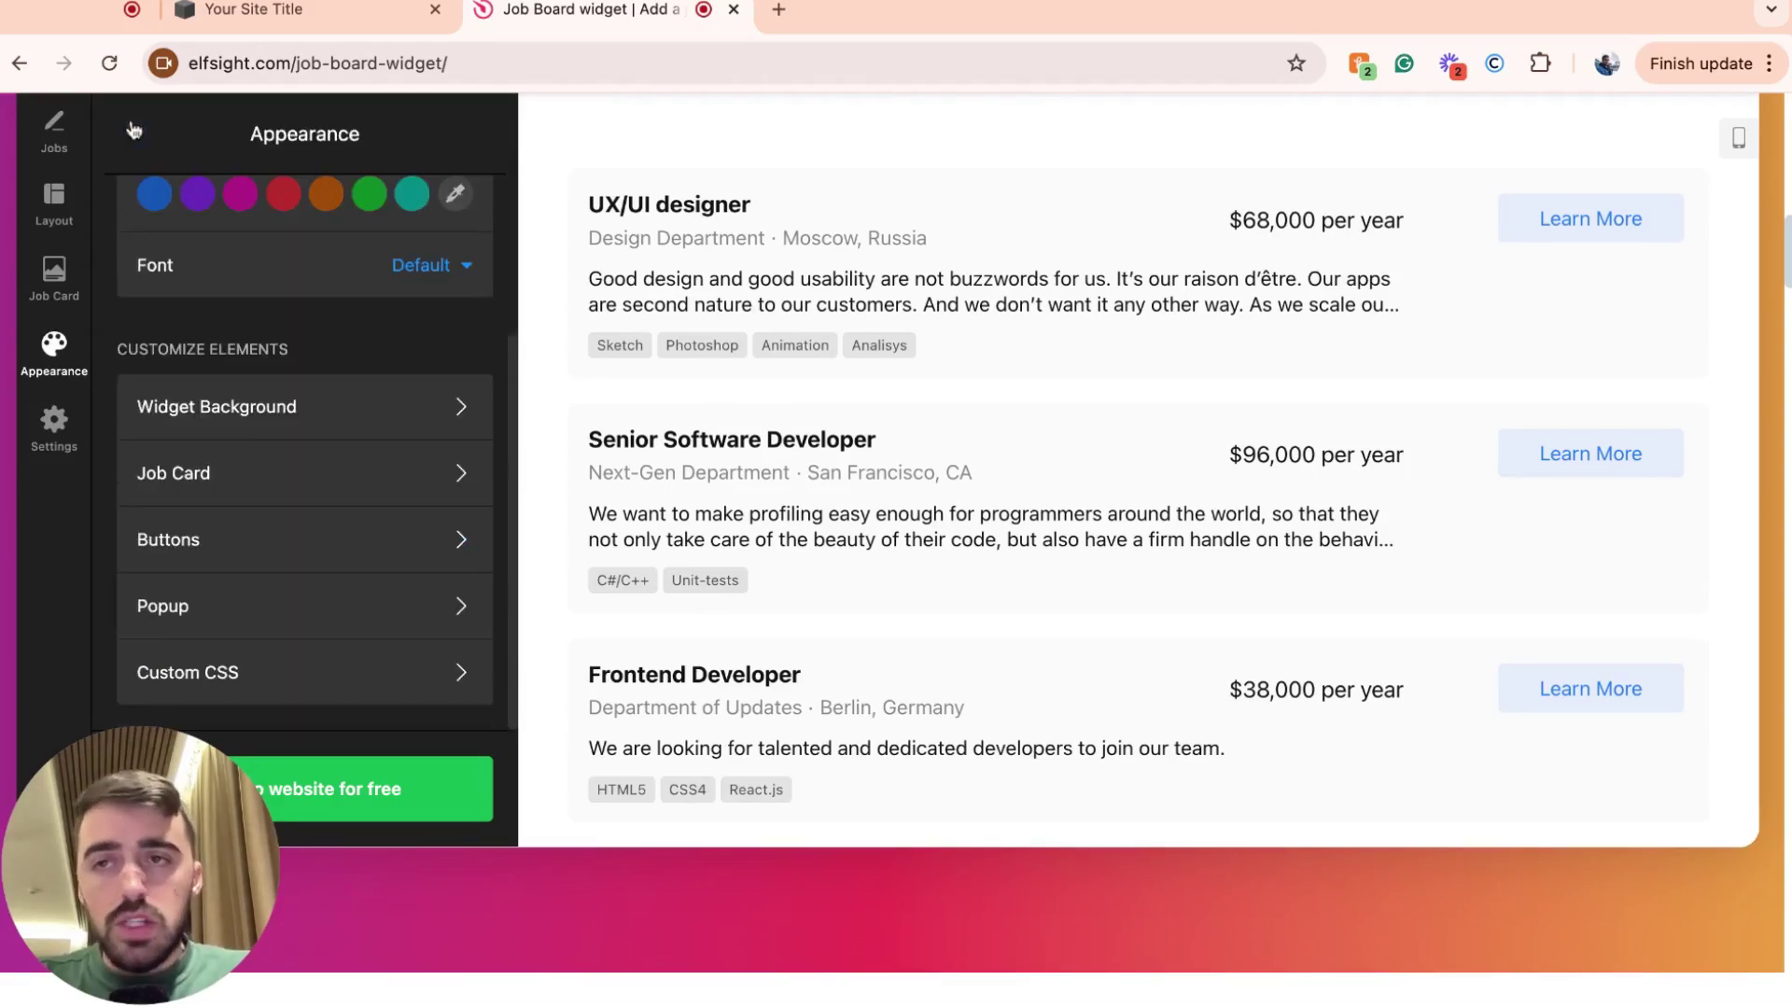
# Switch between Layout, Job Card and Appearance, ending on the Job Card display toggles
pyautogui.click(54, 273)
pyautogui.scroll(2, 54, 280)
pyautogui.click(54, 317)
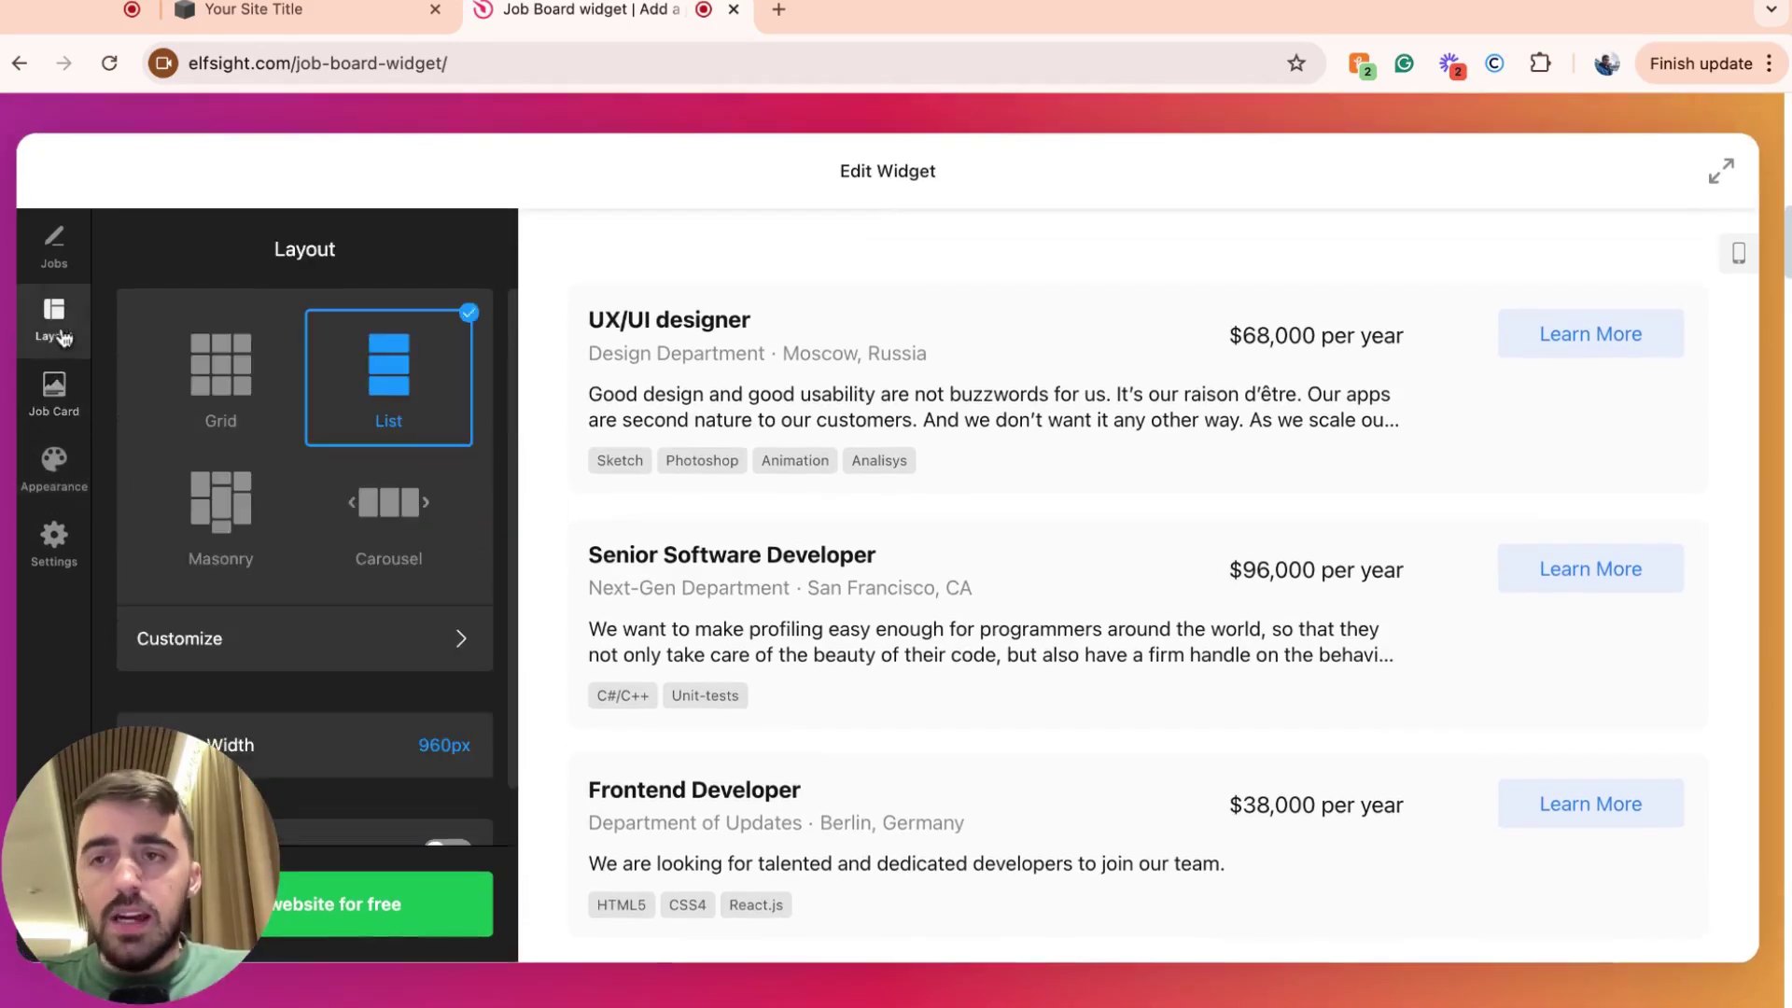
pyautogui.click(53, 392)
pyautogui.click(55, 317)
pyautogui.click(53, 392)
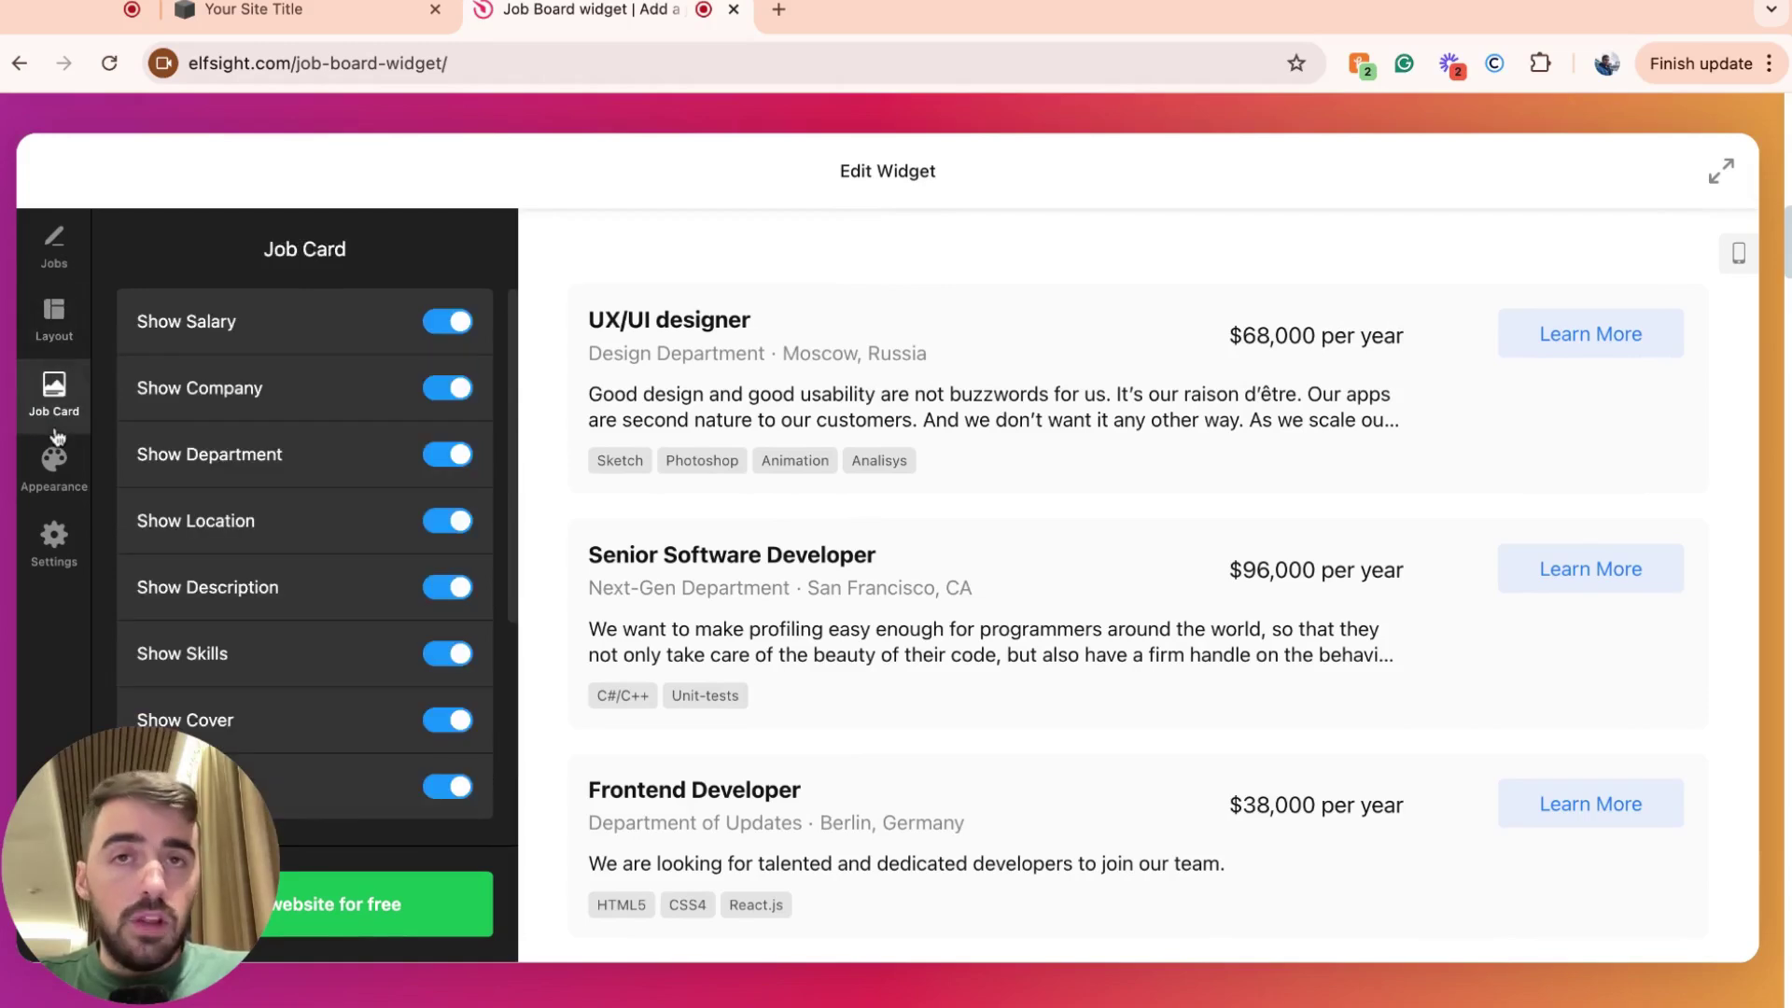
pyautogui.click(53, 462)
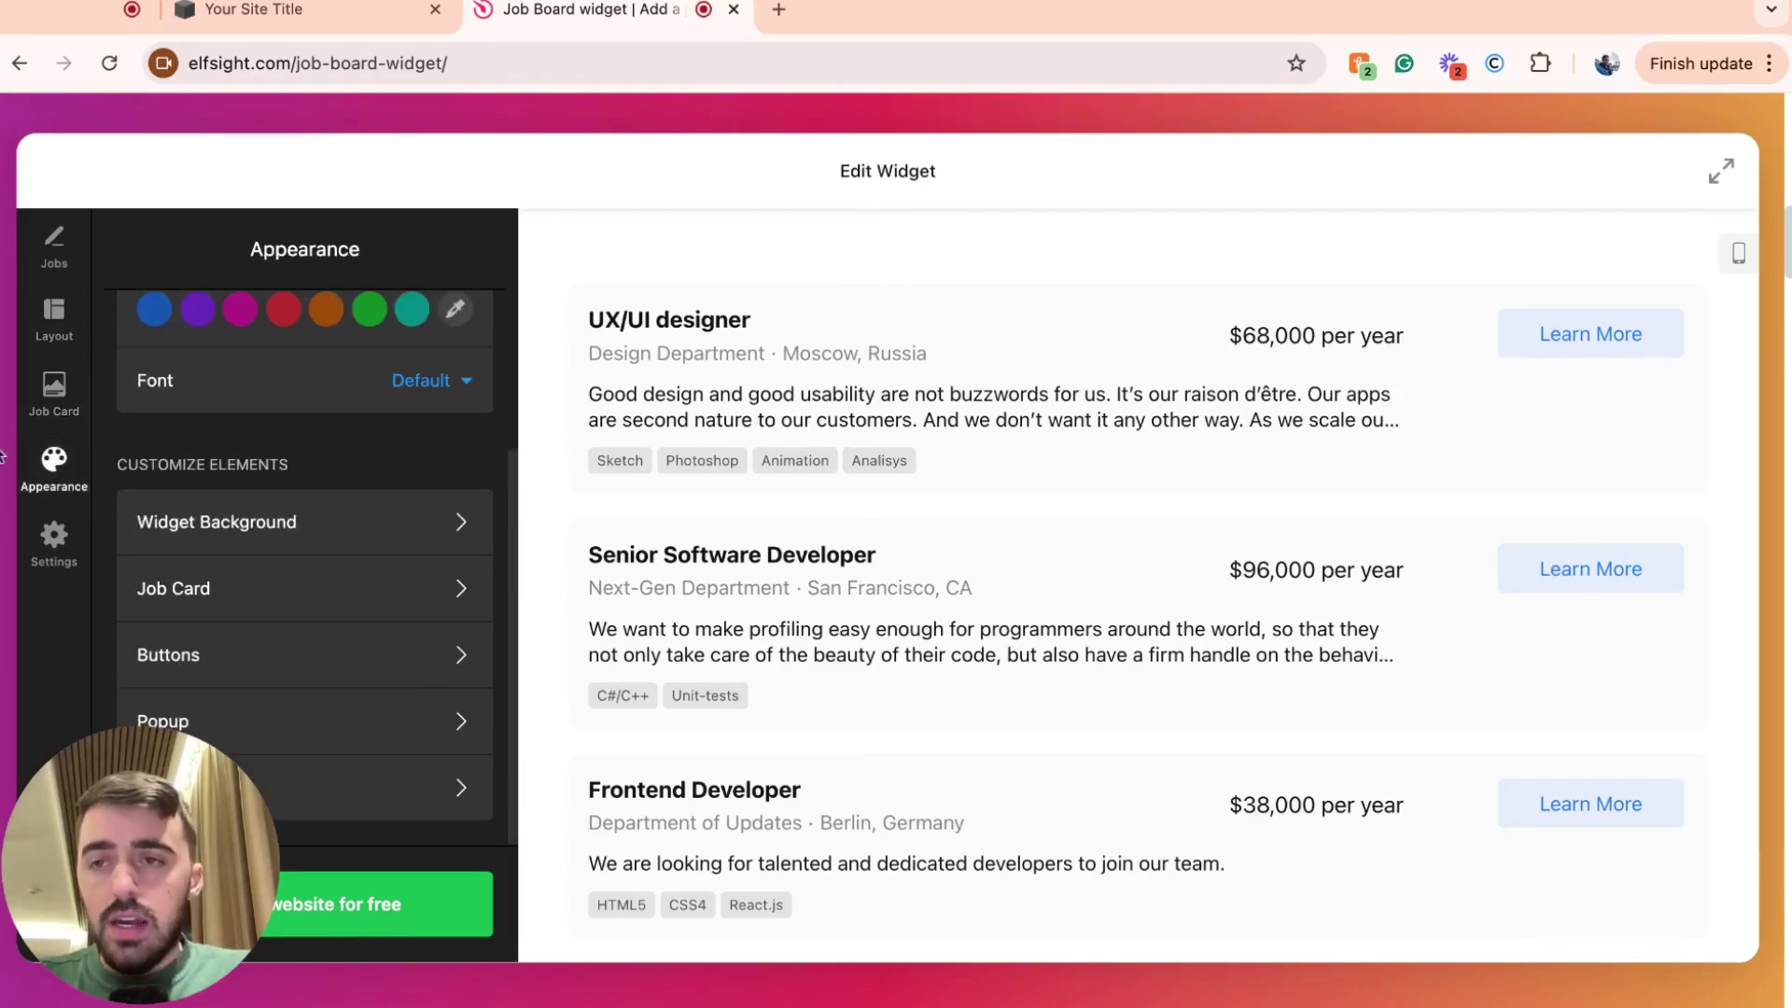
pyautogui.click(21, 406)
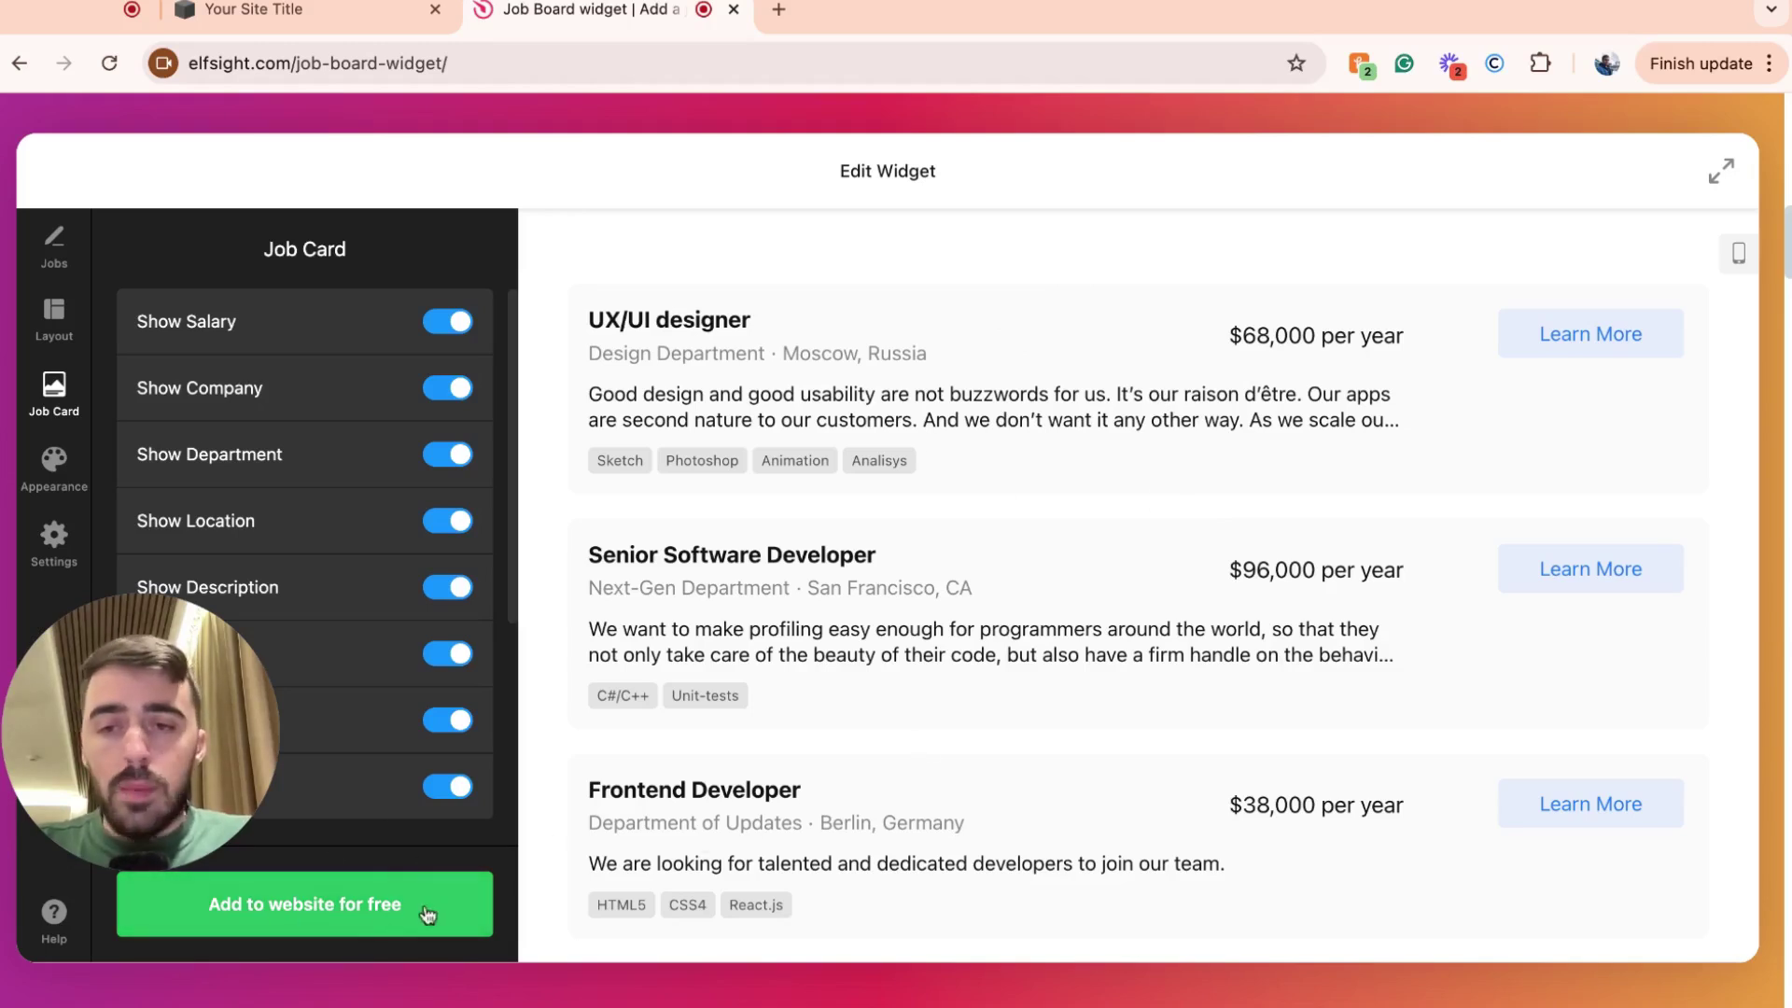
# Save the job board with the green 'Add to website for free' button
pyautogui.click(324, 921)
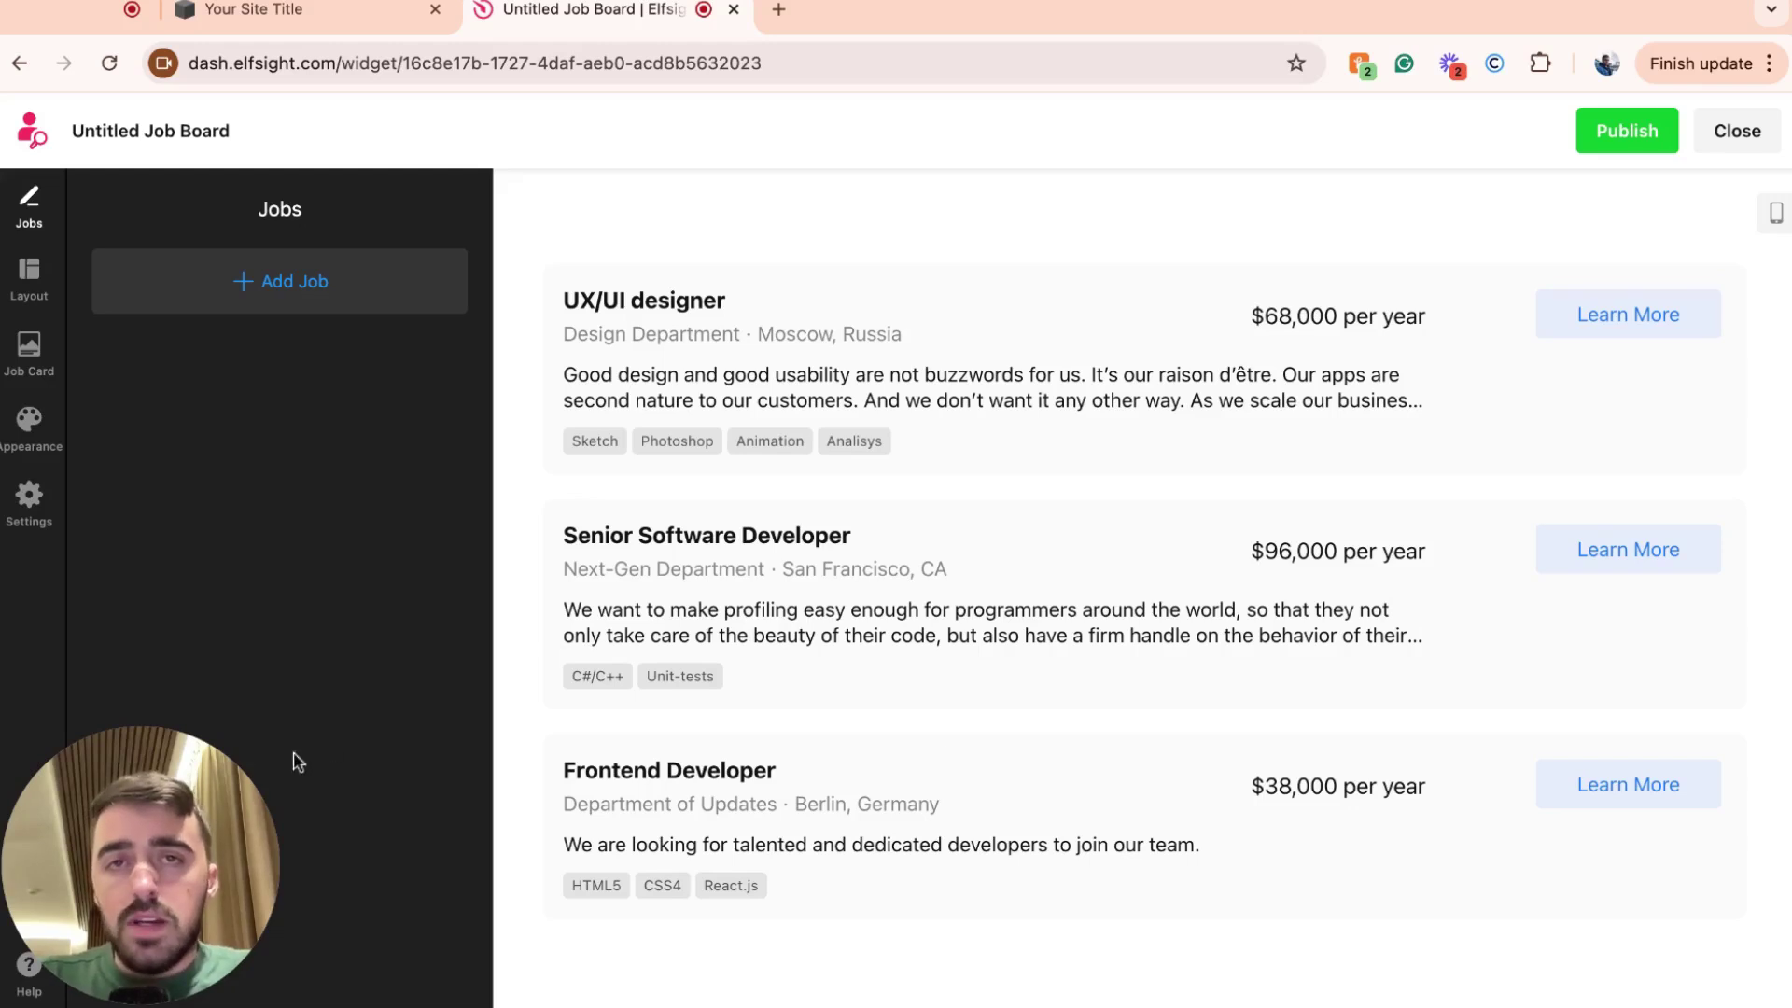
pyautogui.click(165, 962)
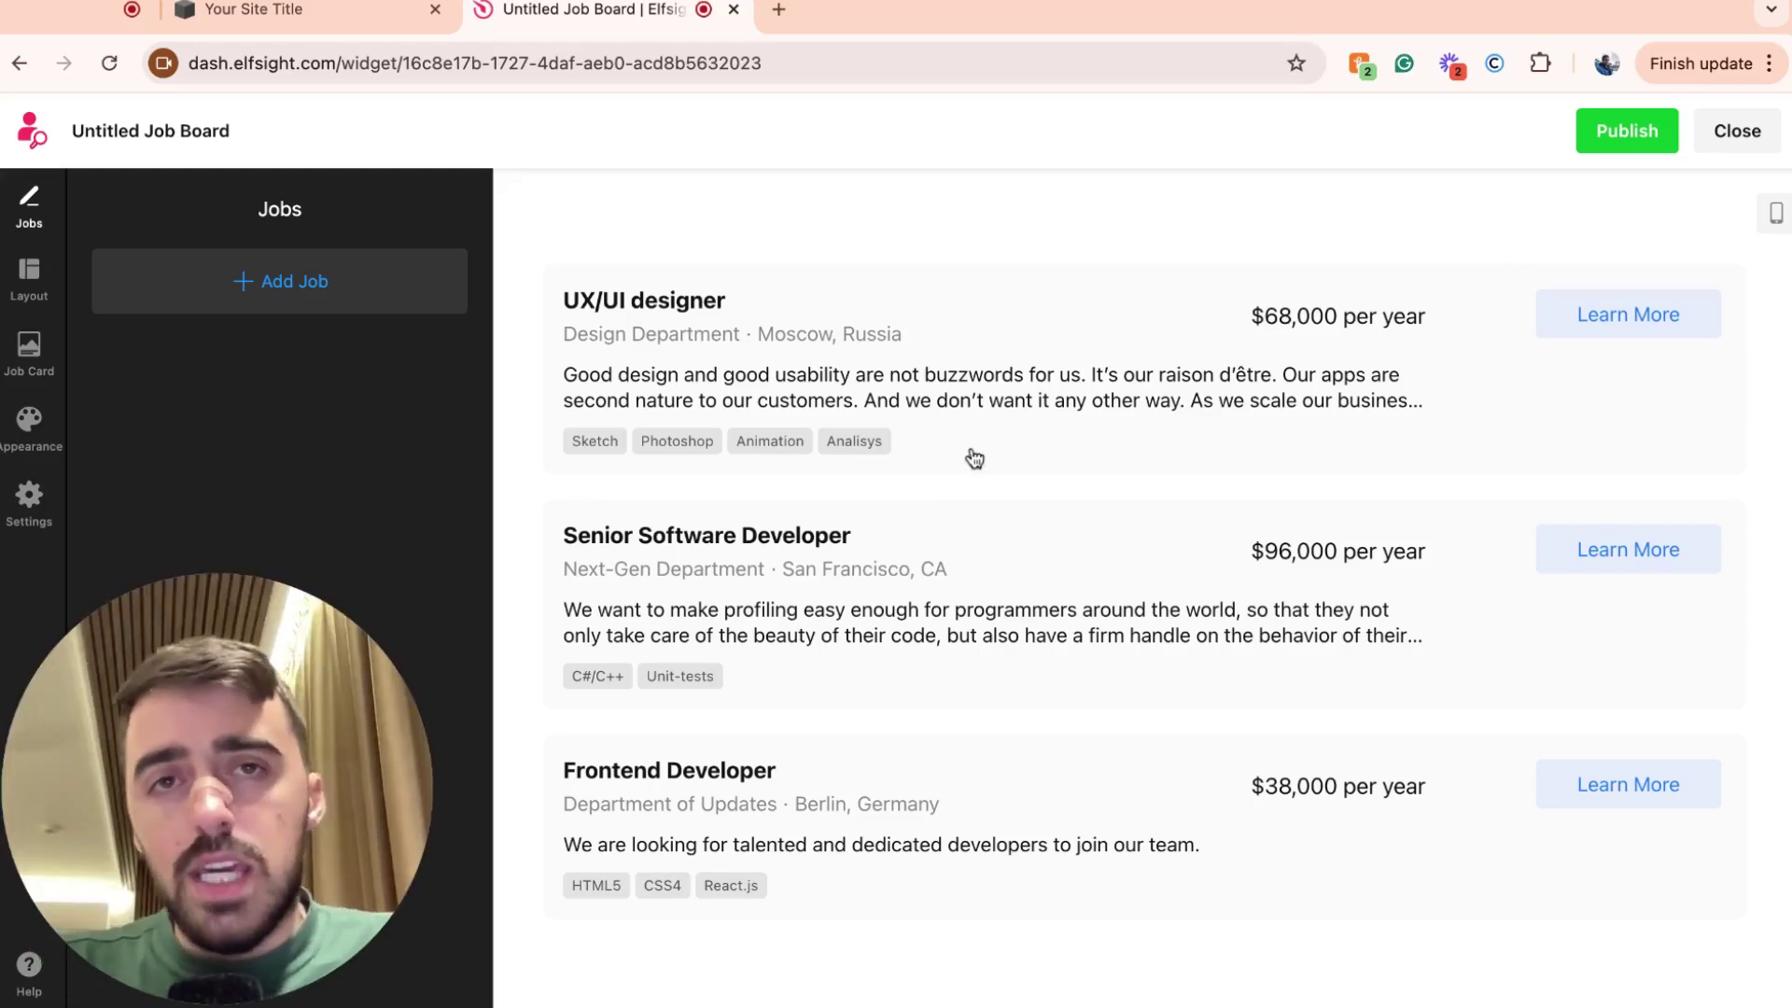
# Publish the job board, compare the pricing plans and select the Free plan
pyautogui.click(1648, 128)
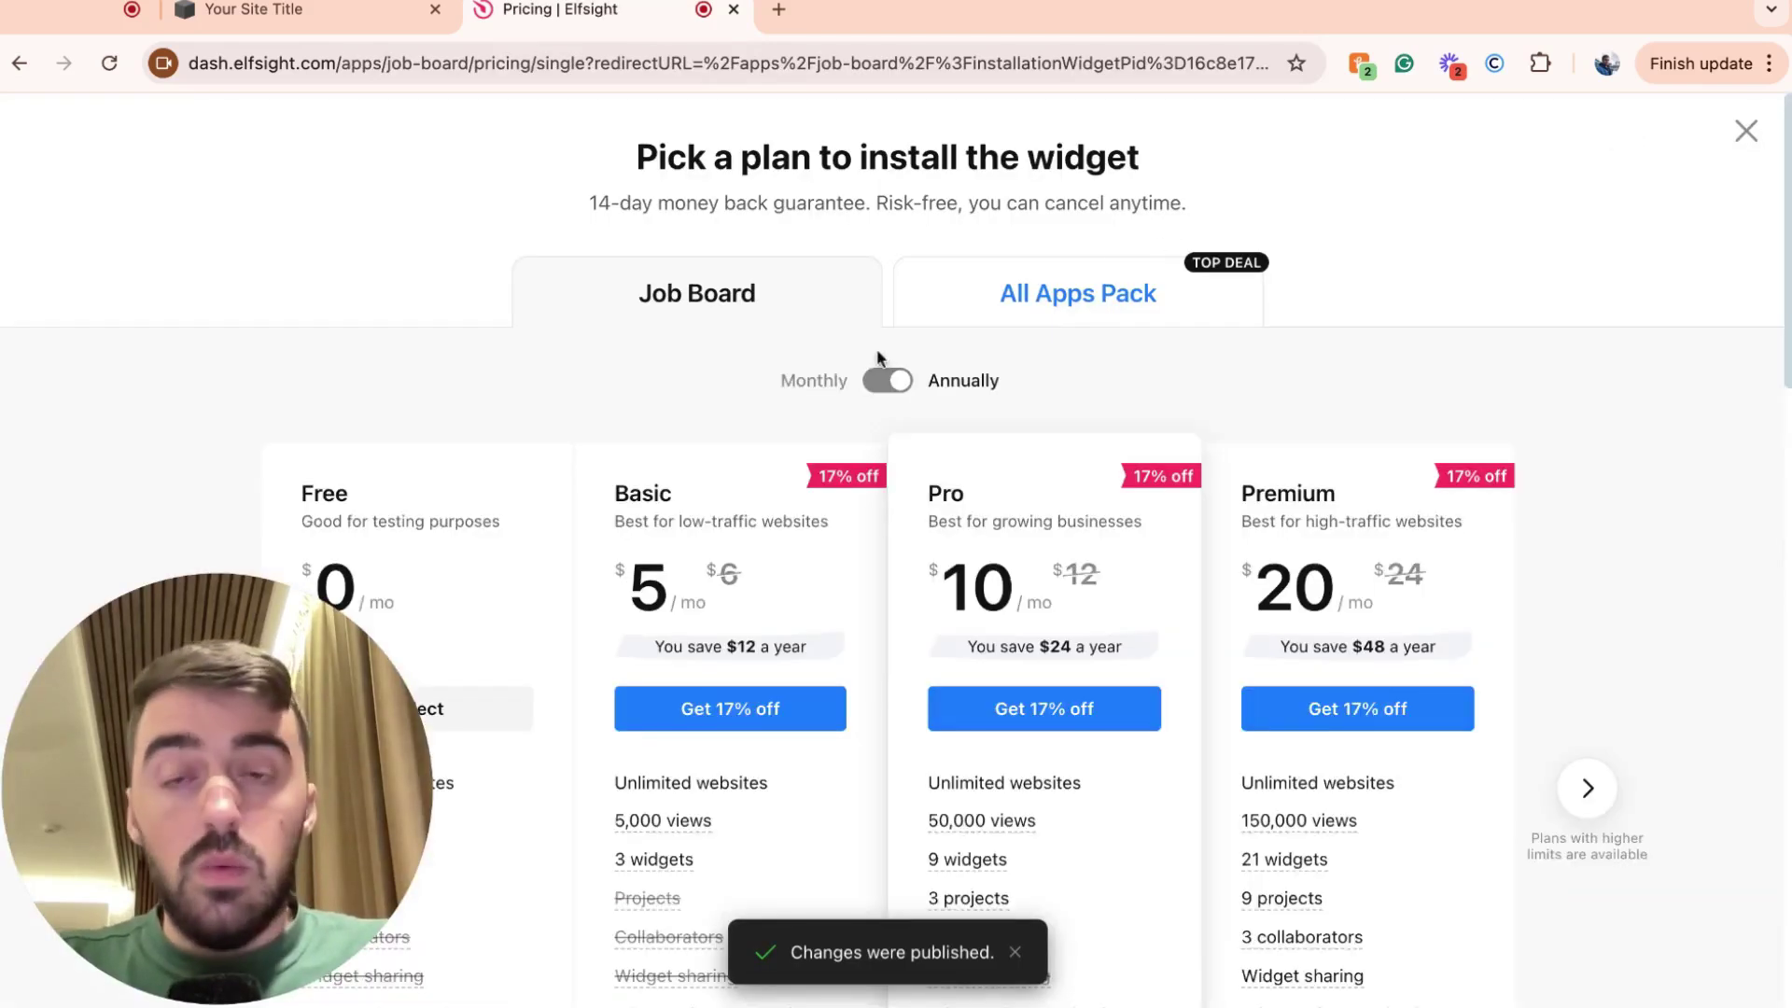
pyautogui.scroll(-5, 1161, 245)
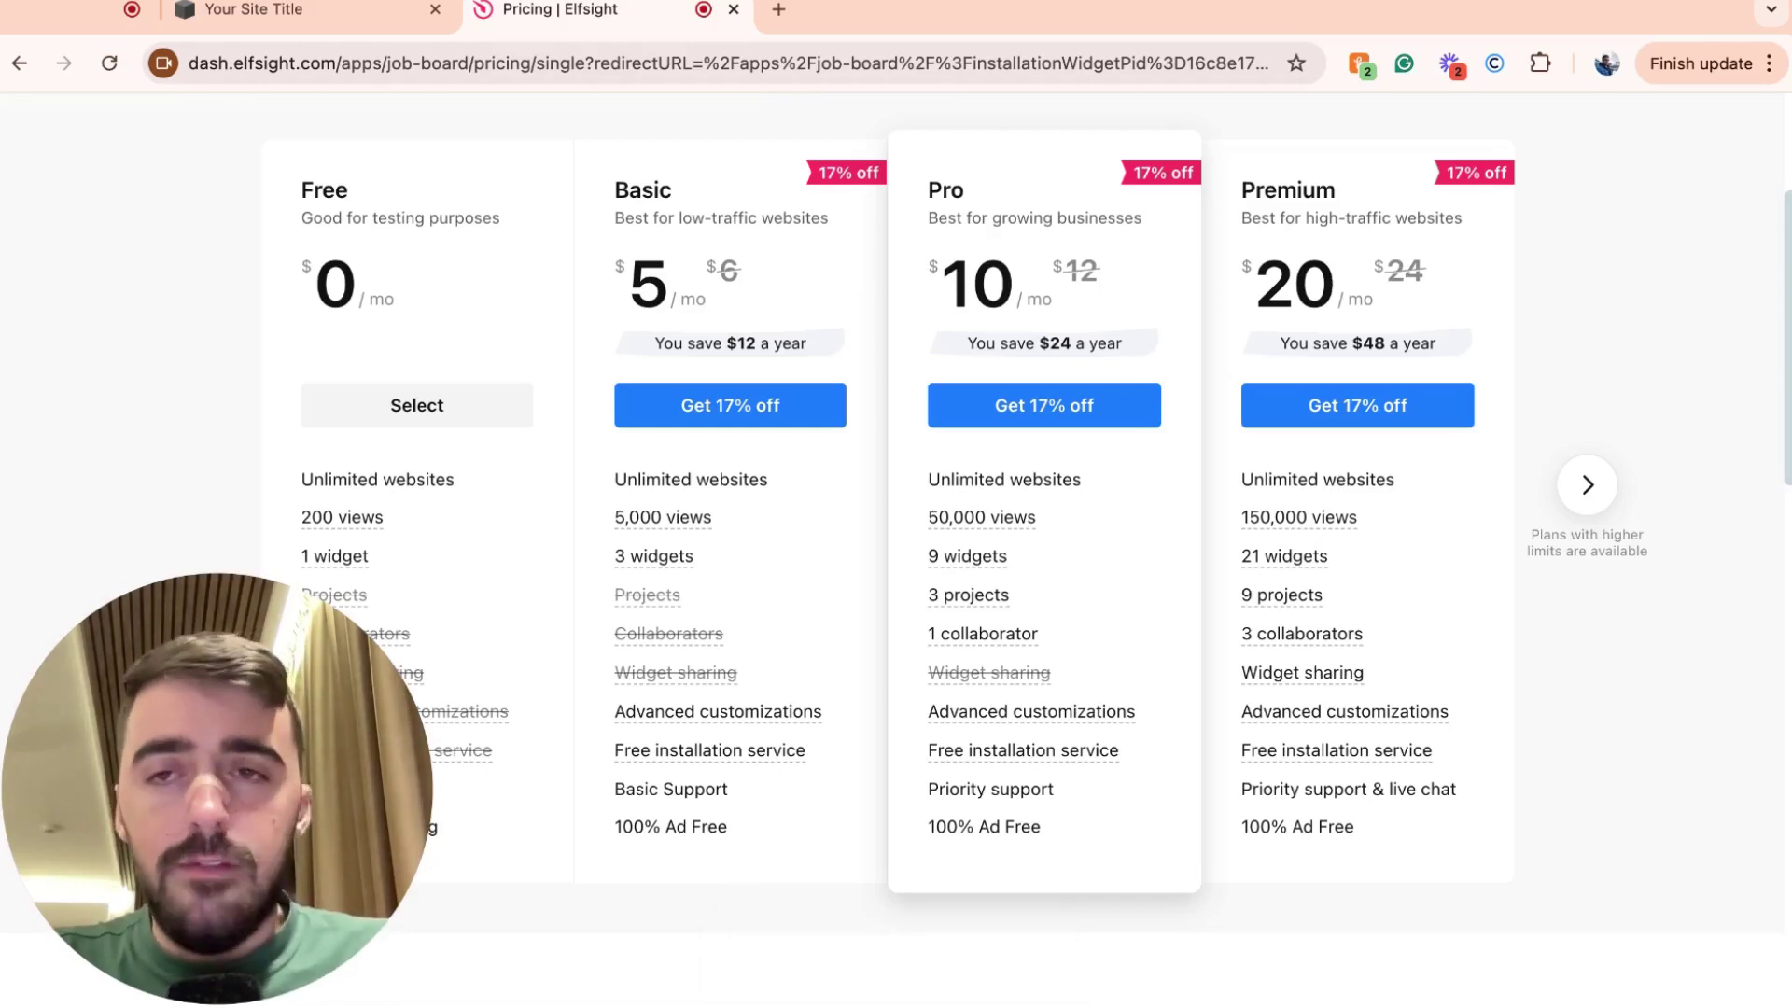
pyautogui.scroll(-1, 336, 280)
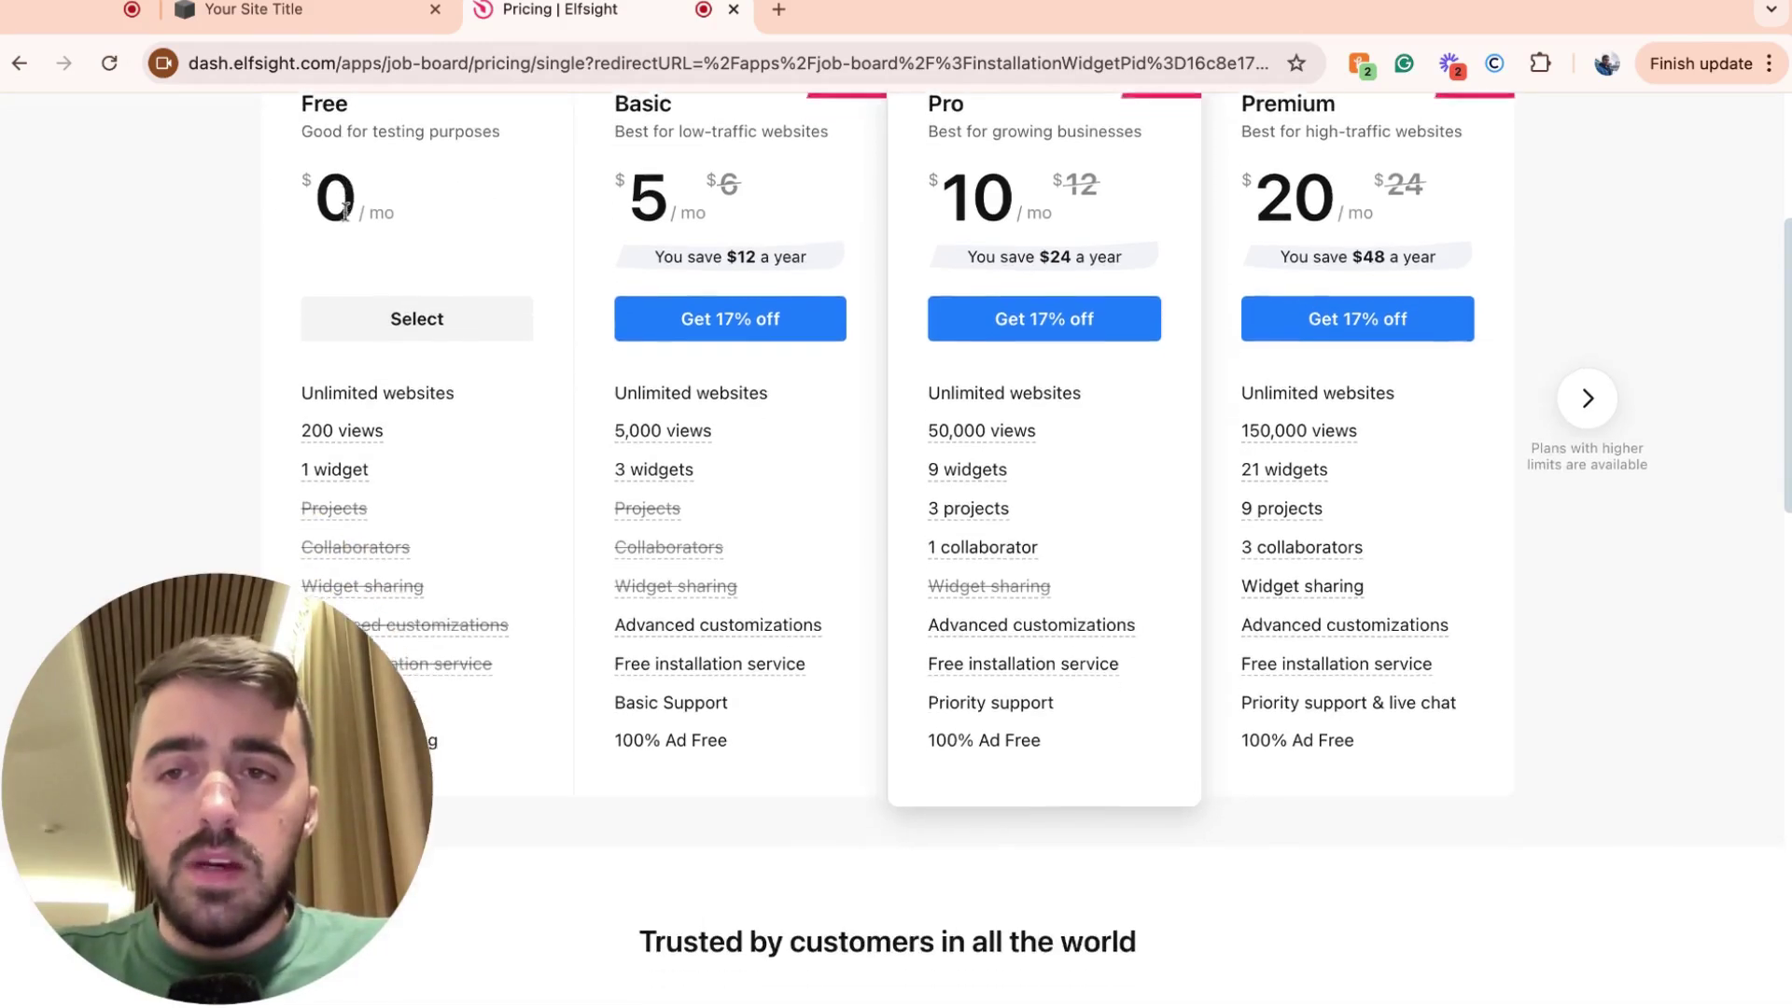
pyautogui.moveTo(397, 457)
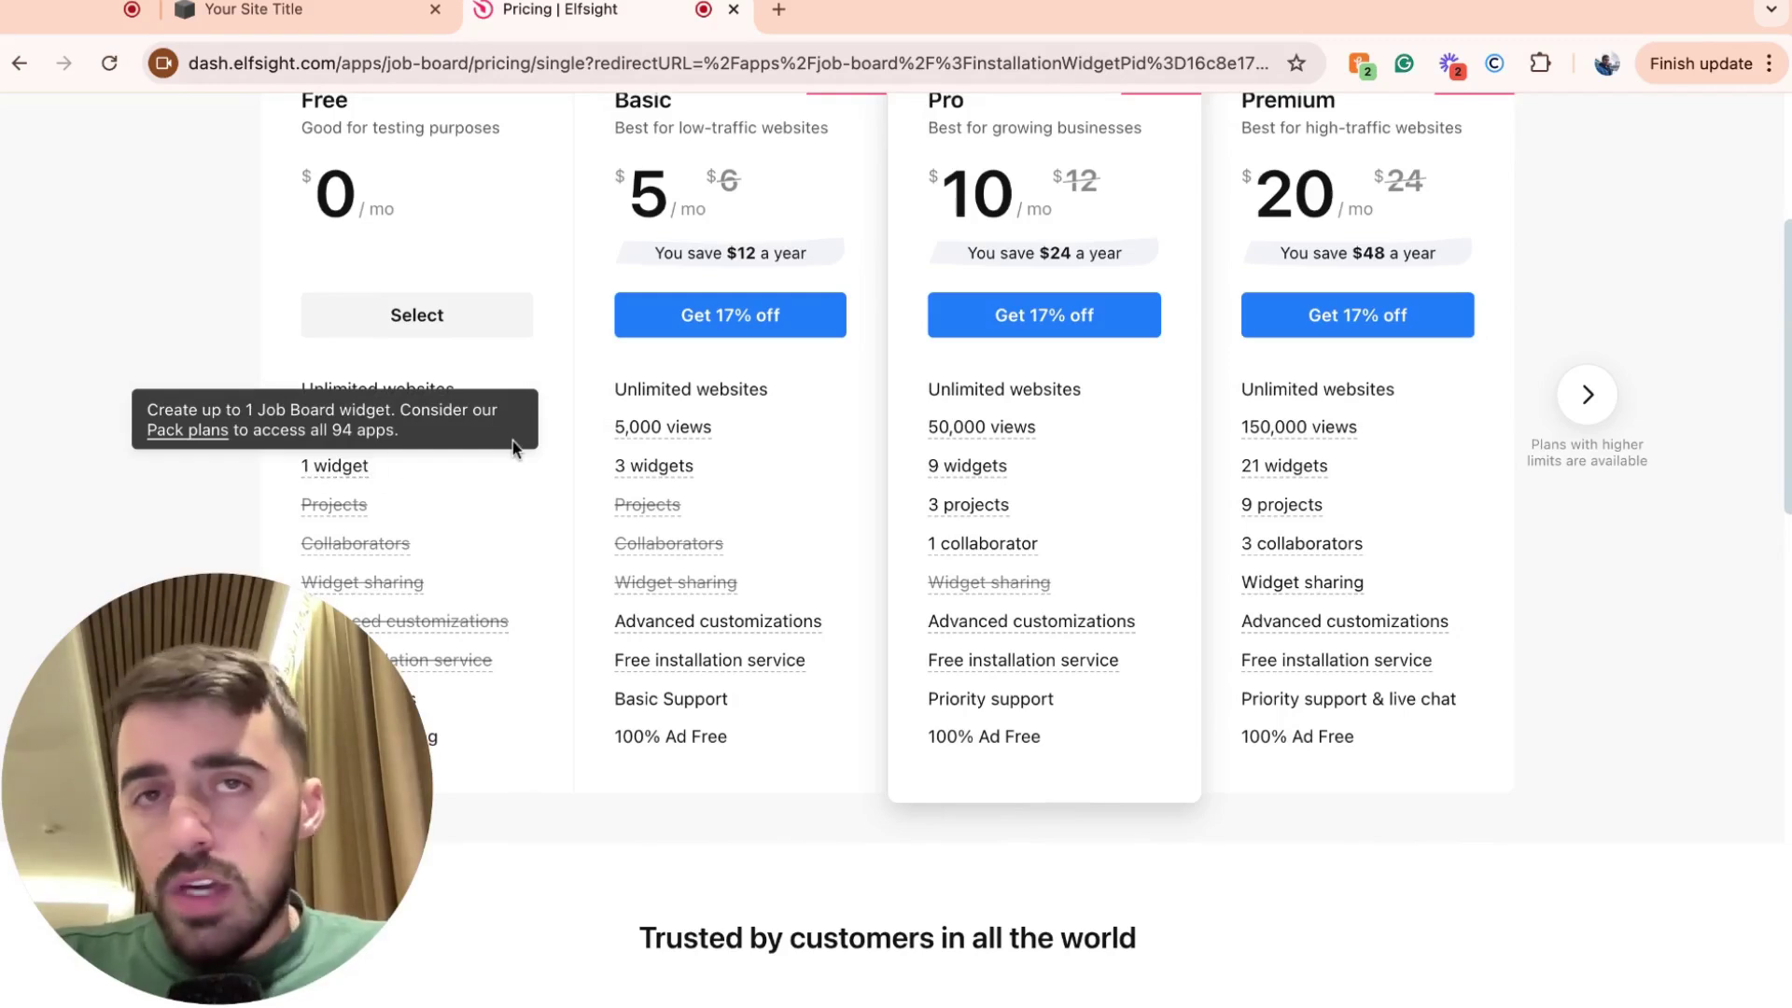
pyautogui.moveTo(1017, 660)
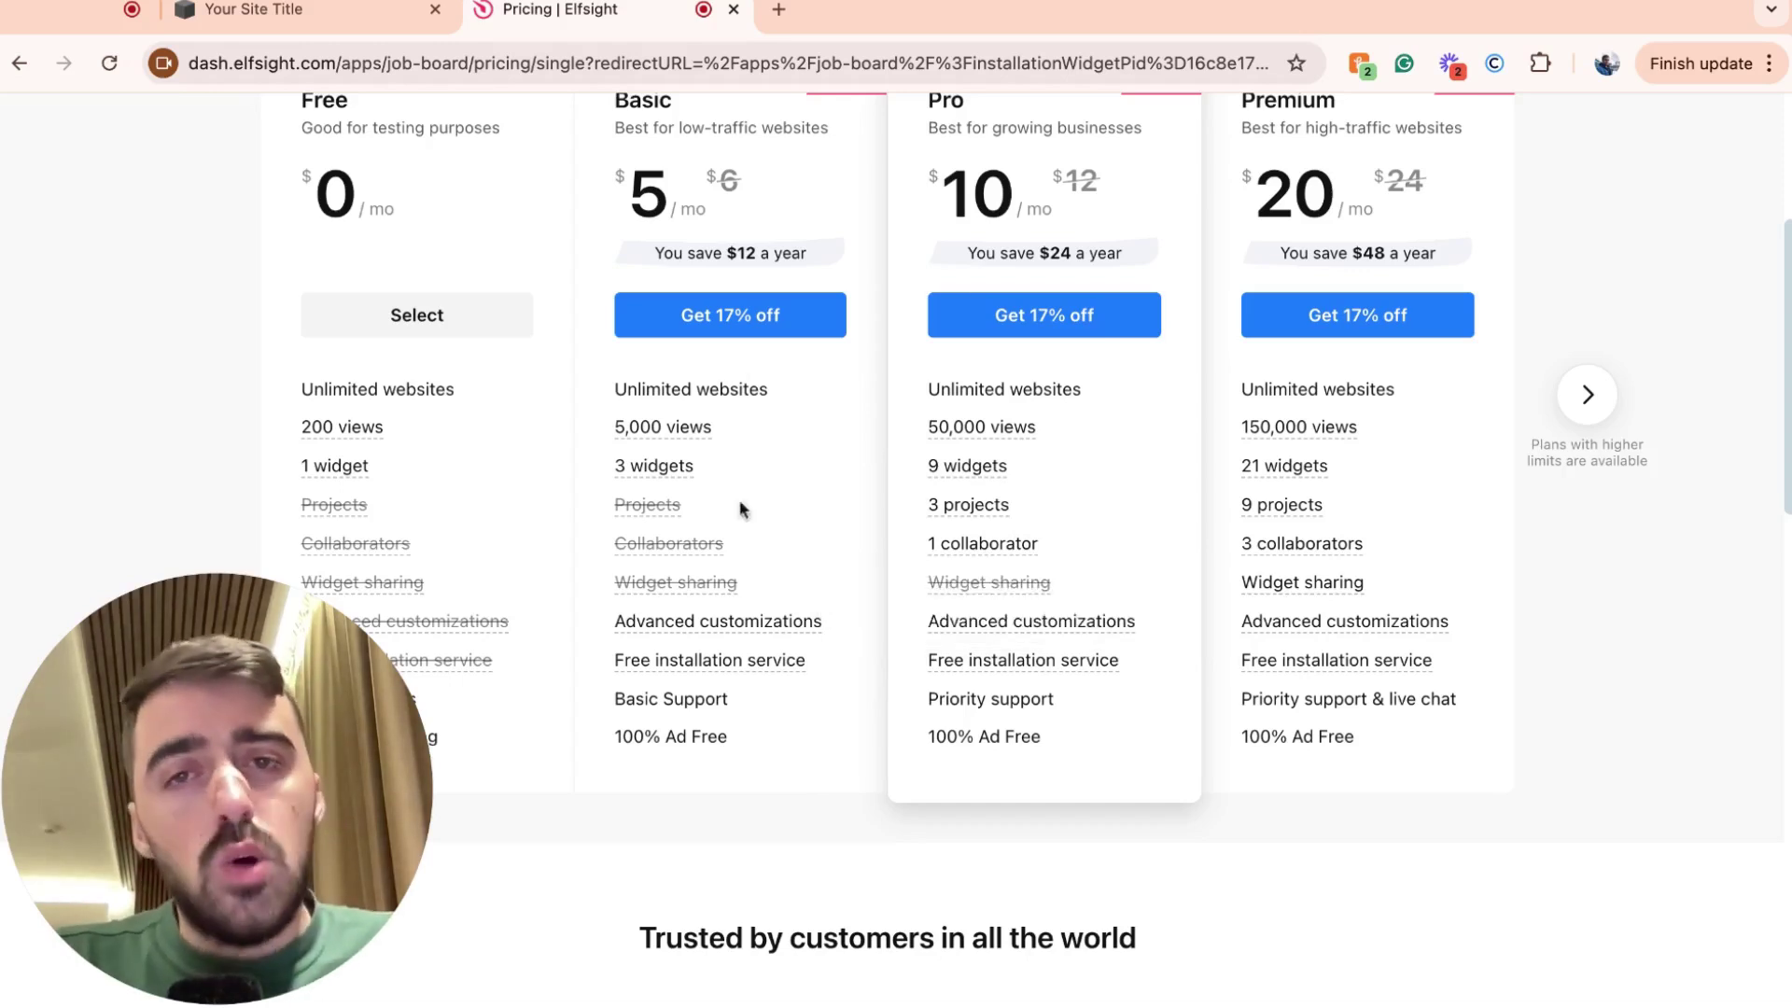
pyautogui.scroll(2, 936, 484)
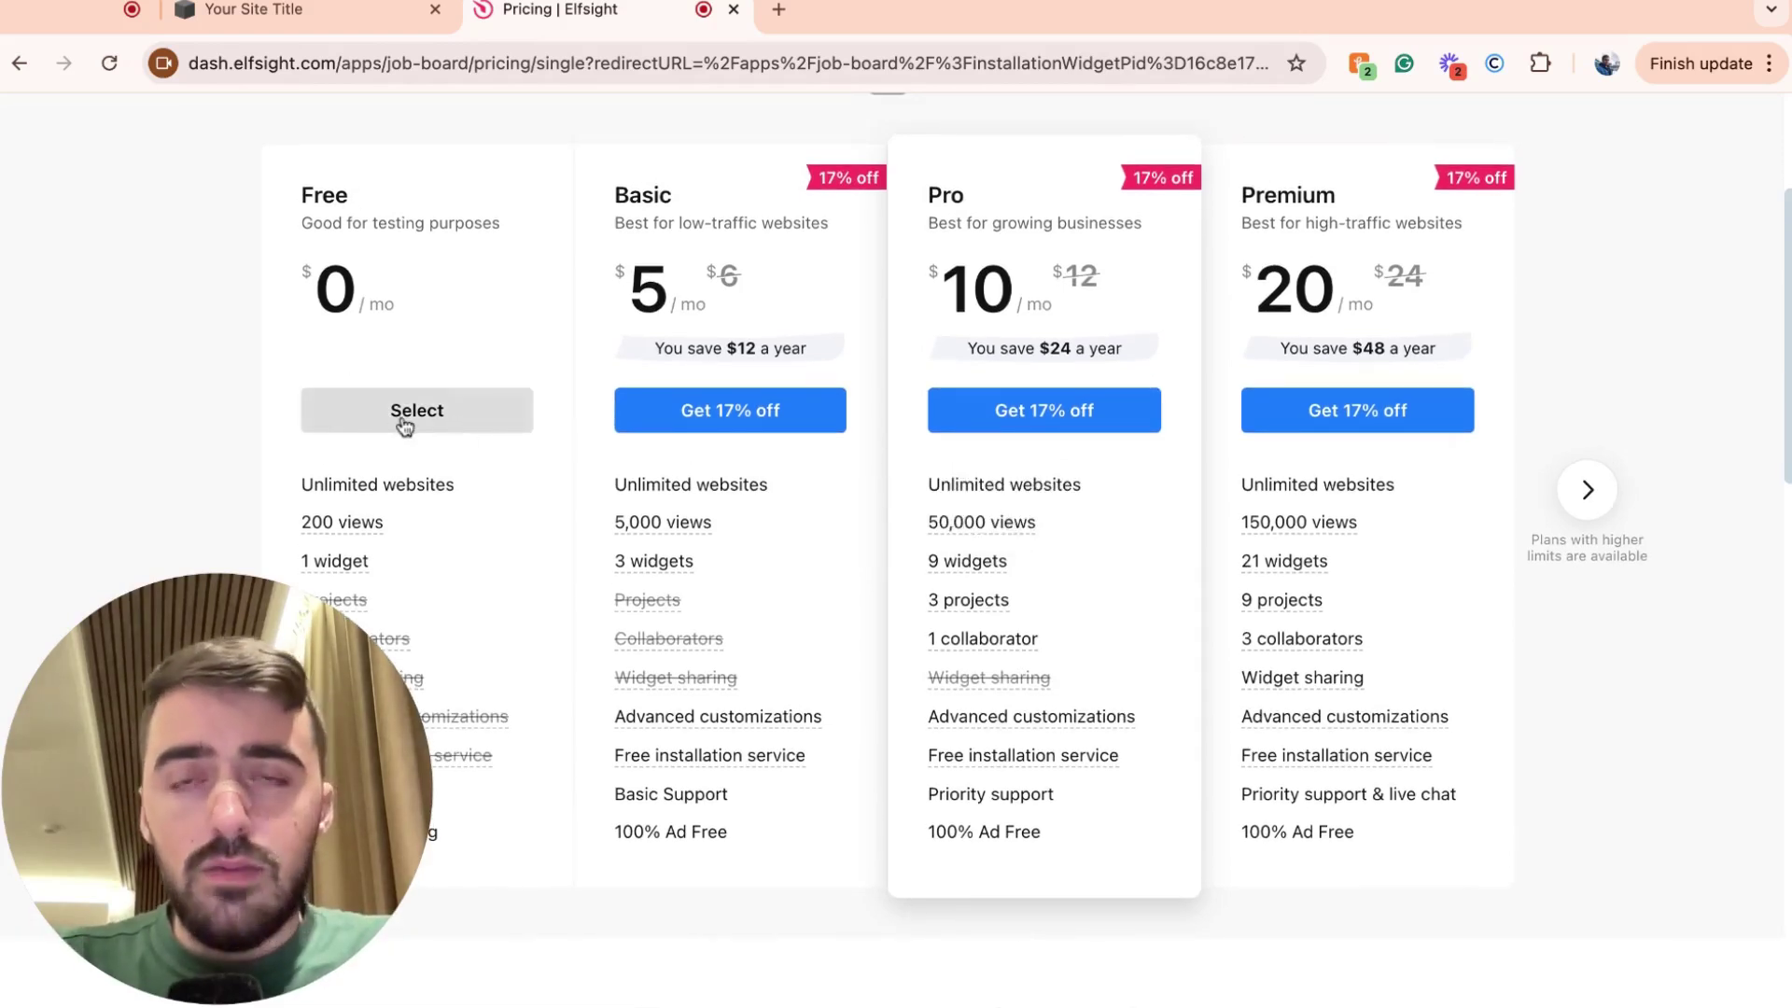
pyautogui.click(443, 428)
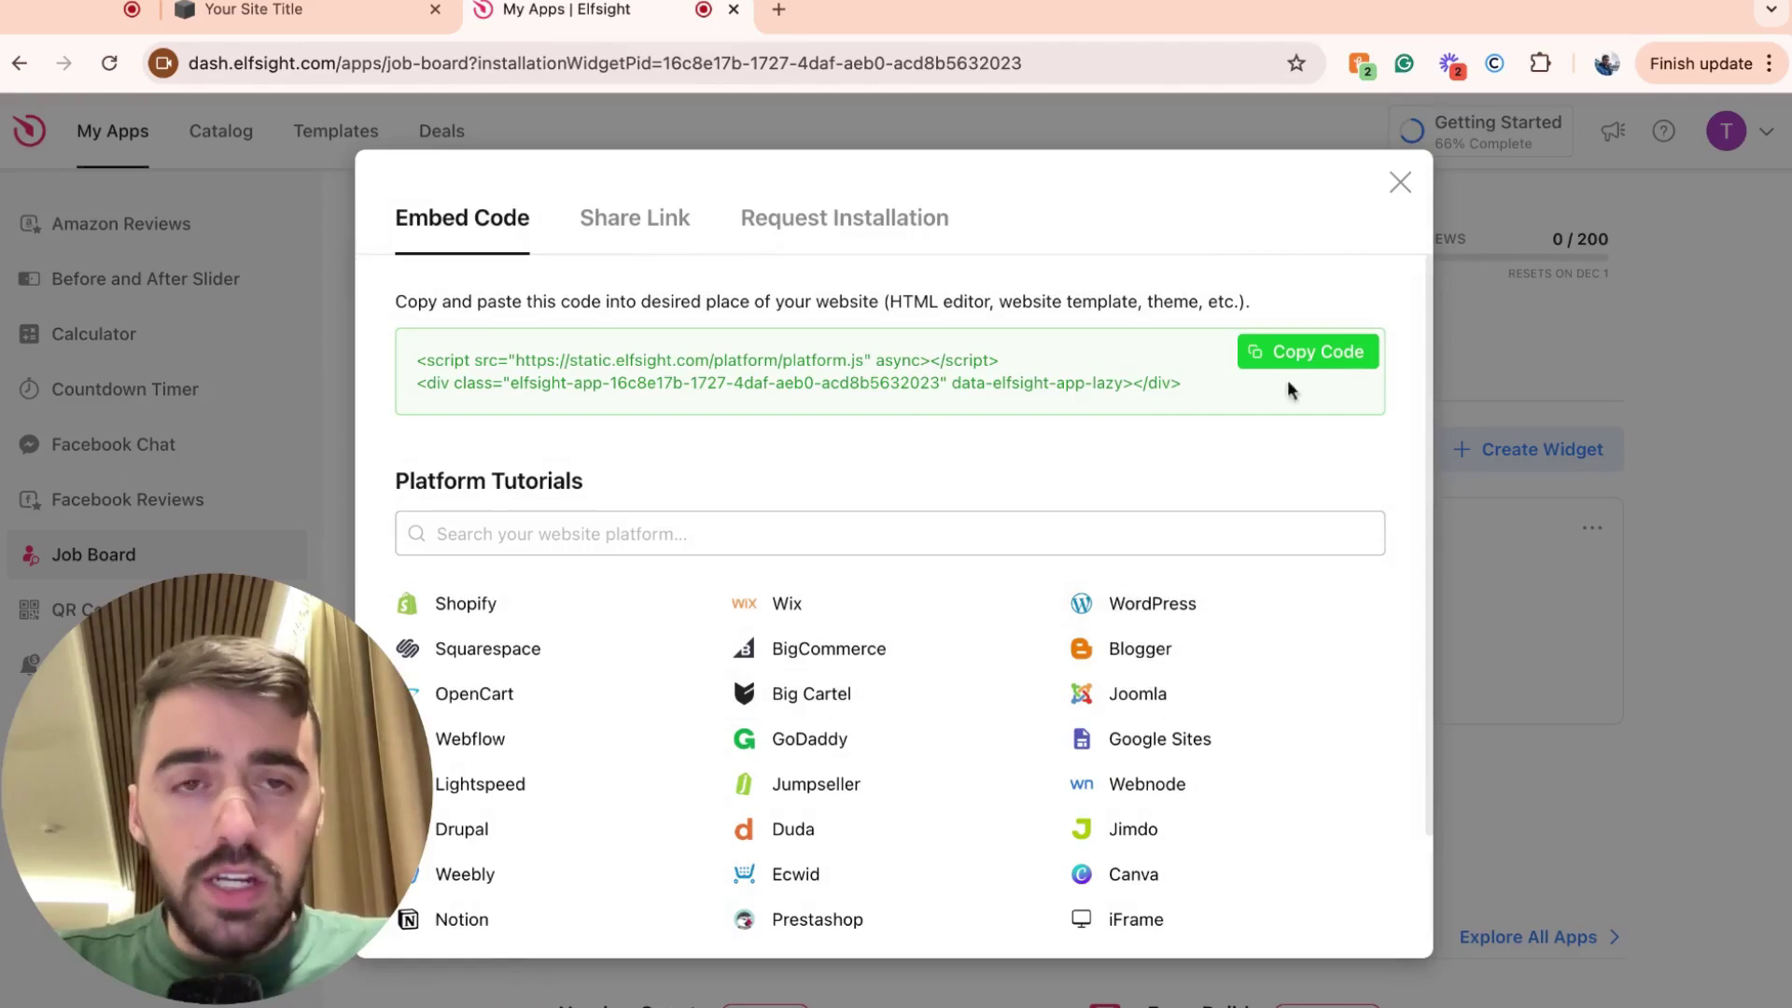
# Copy the Job Board embed code and switch back to the Squarespace tab with Ctrl+Shift+Tab
pyautogui.click(1300, 366)
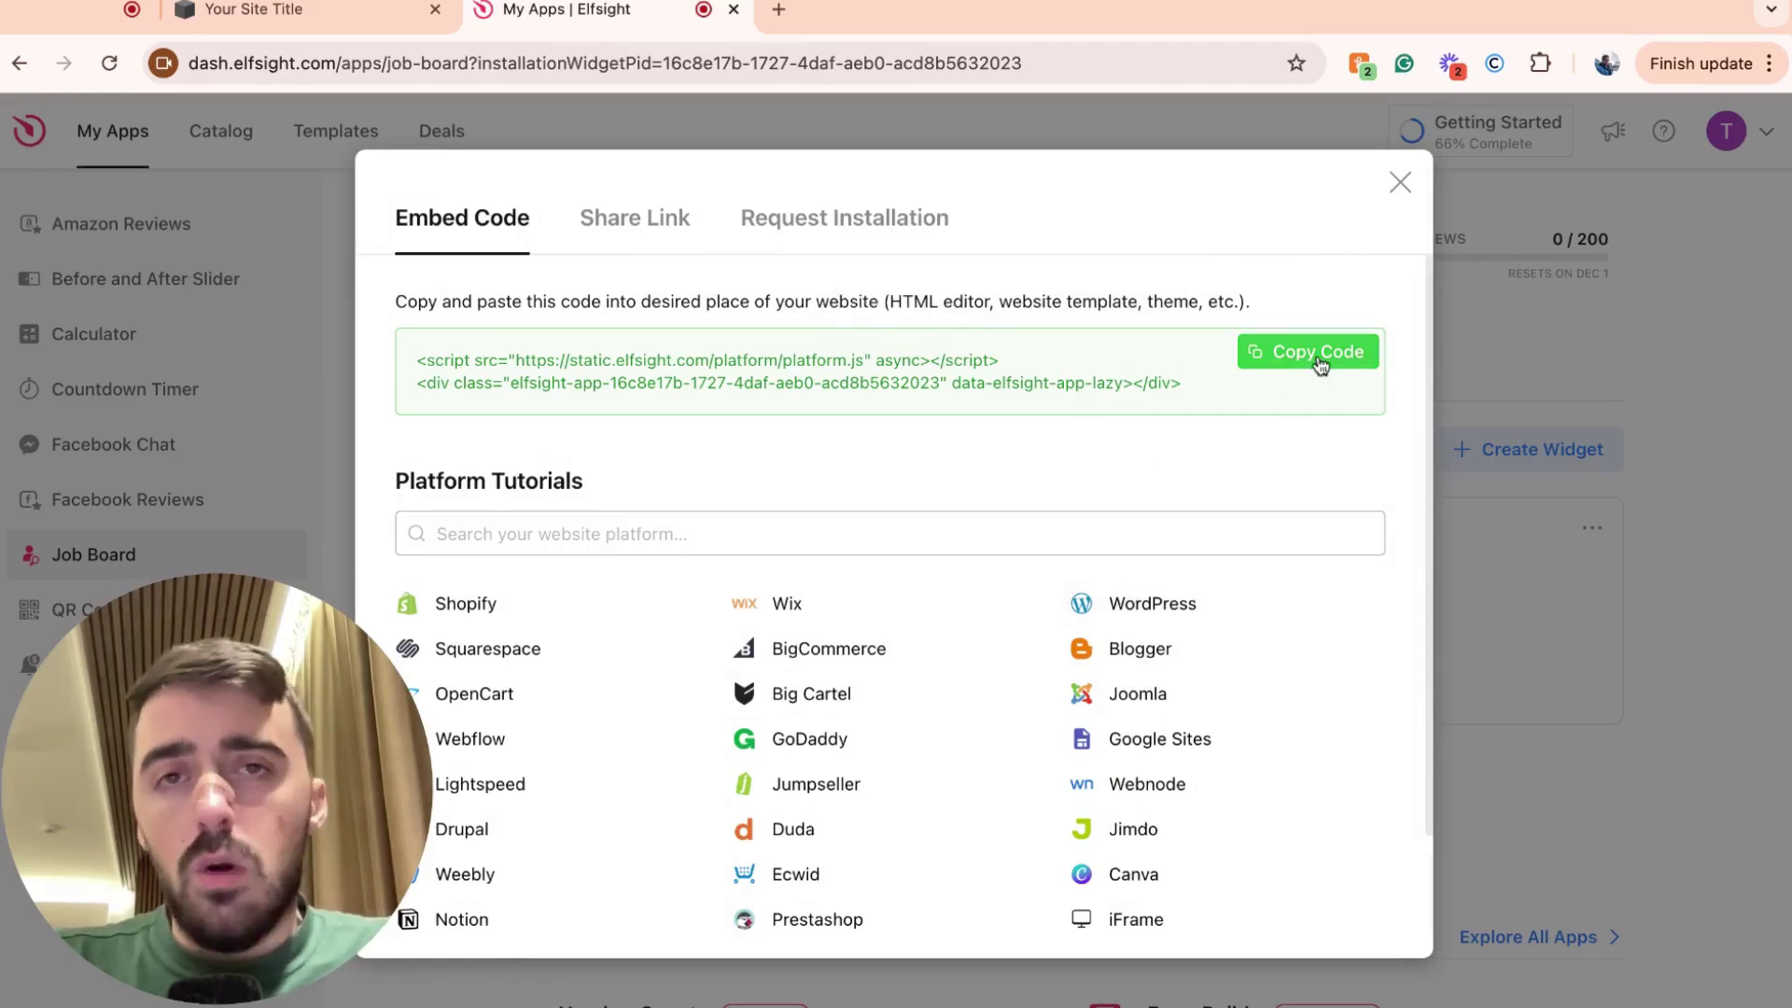
pyautogui.hotkey('ctrl', 'shift', 'Tab')
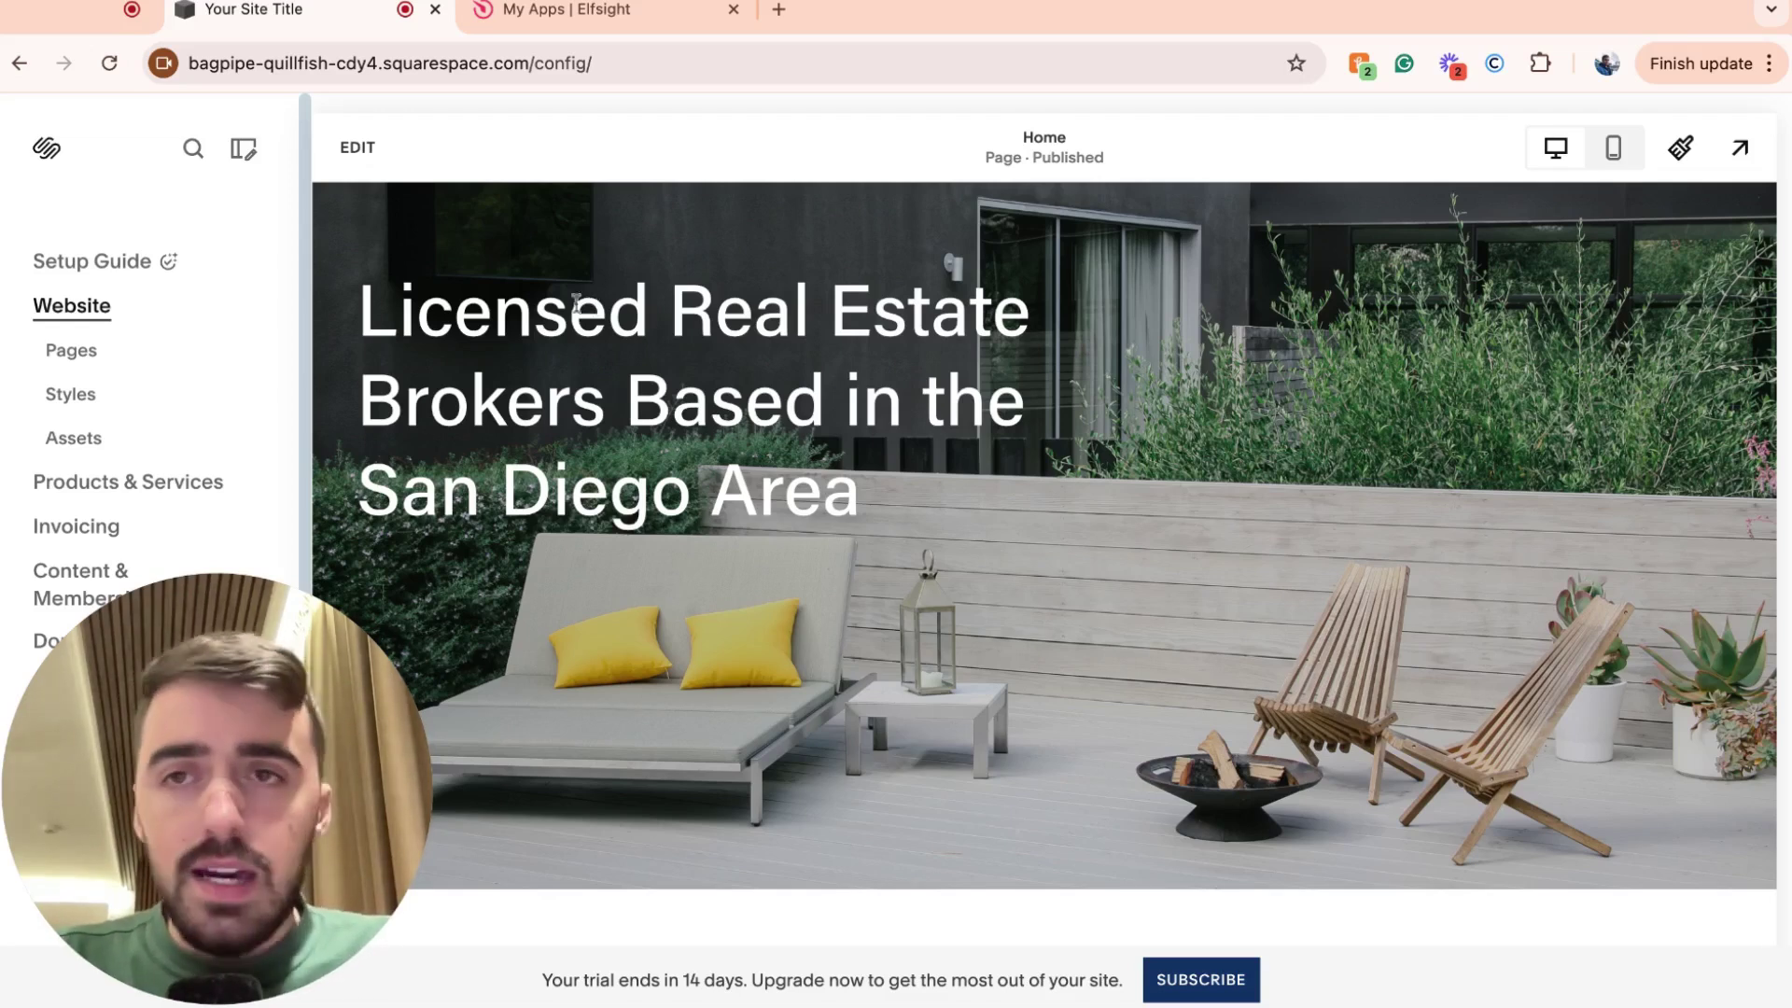
# Edit the Home page, insert a blank section above Featured Listings and drag it taller
pyautogui.click(356, 149)
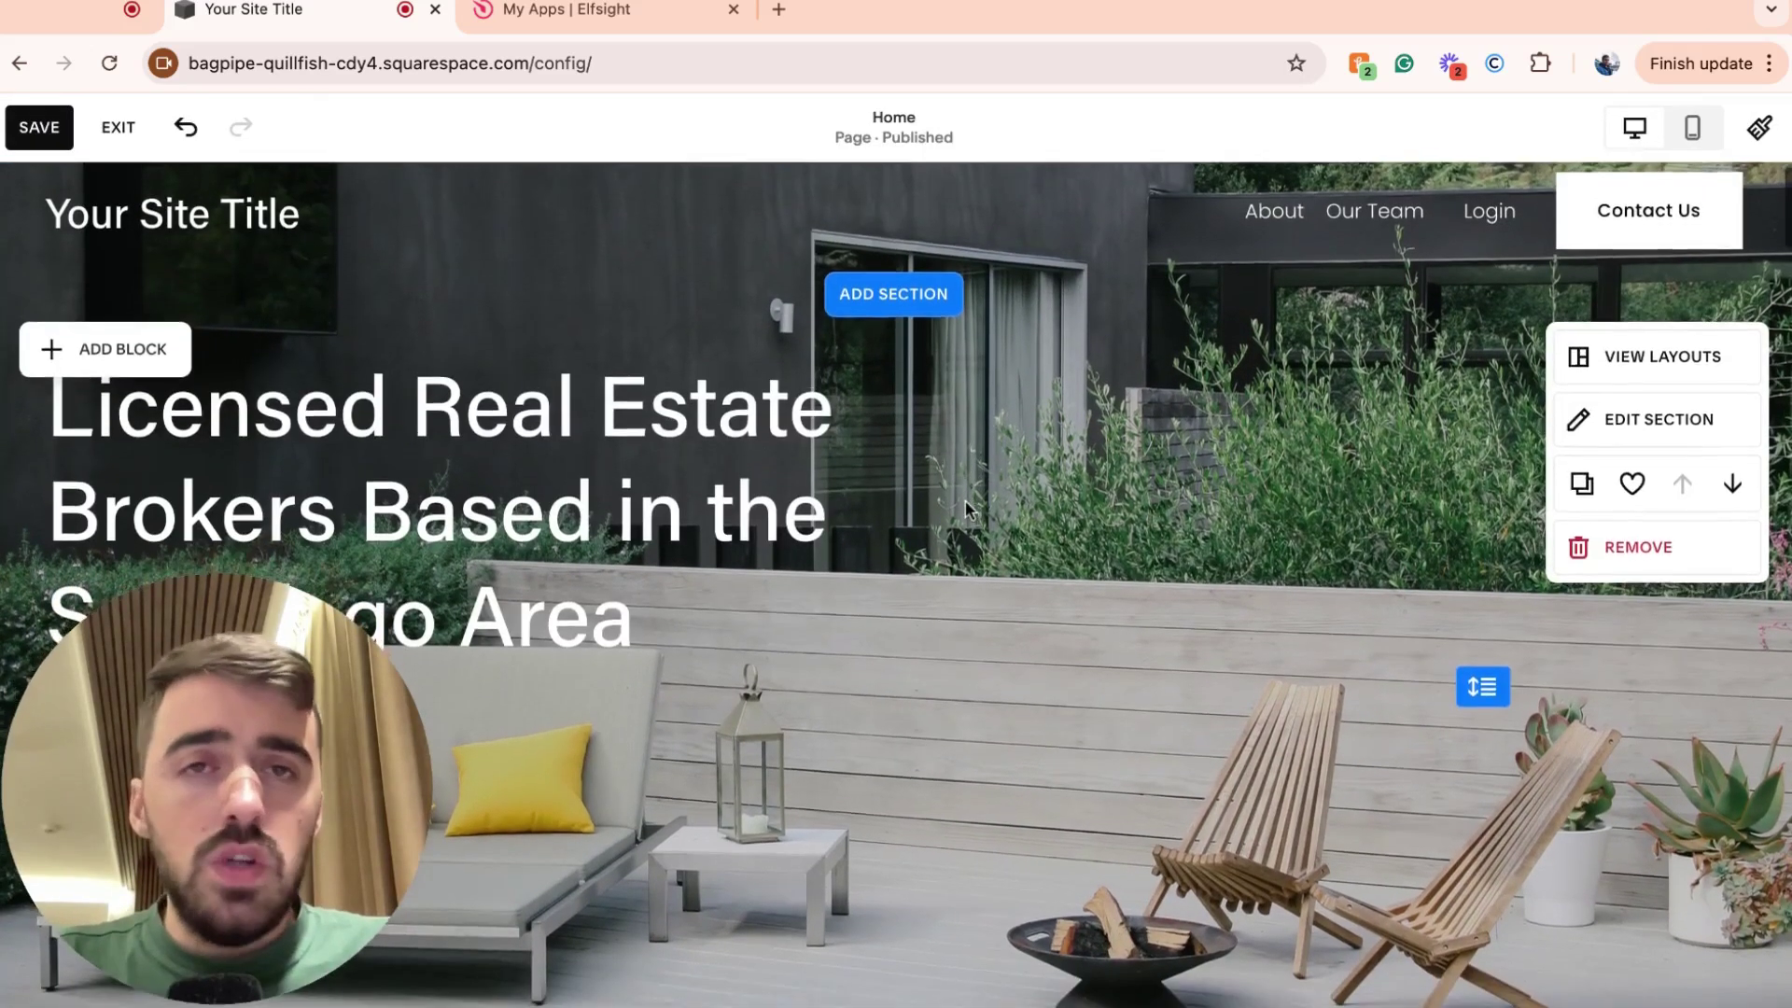
pyautogui.scroll(-1, 952, 495)
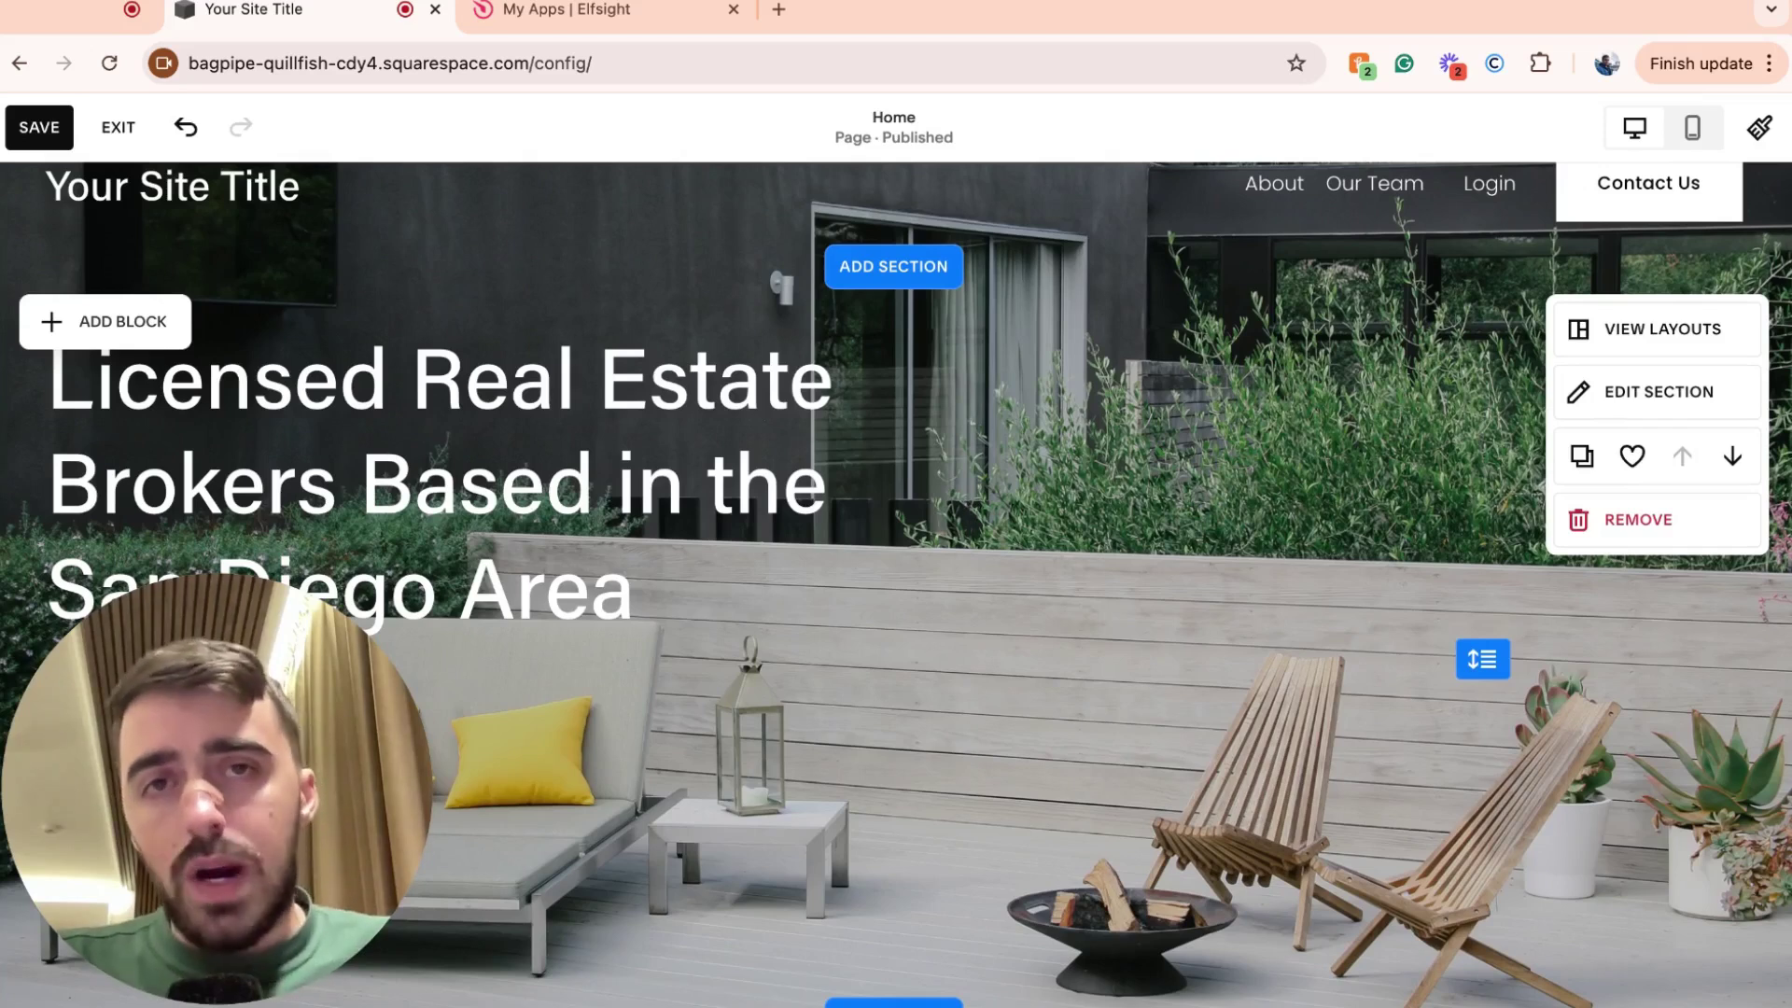
pyautogui.scroll(-5, 944, 400)
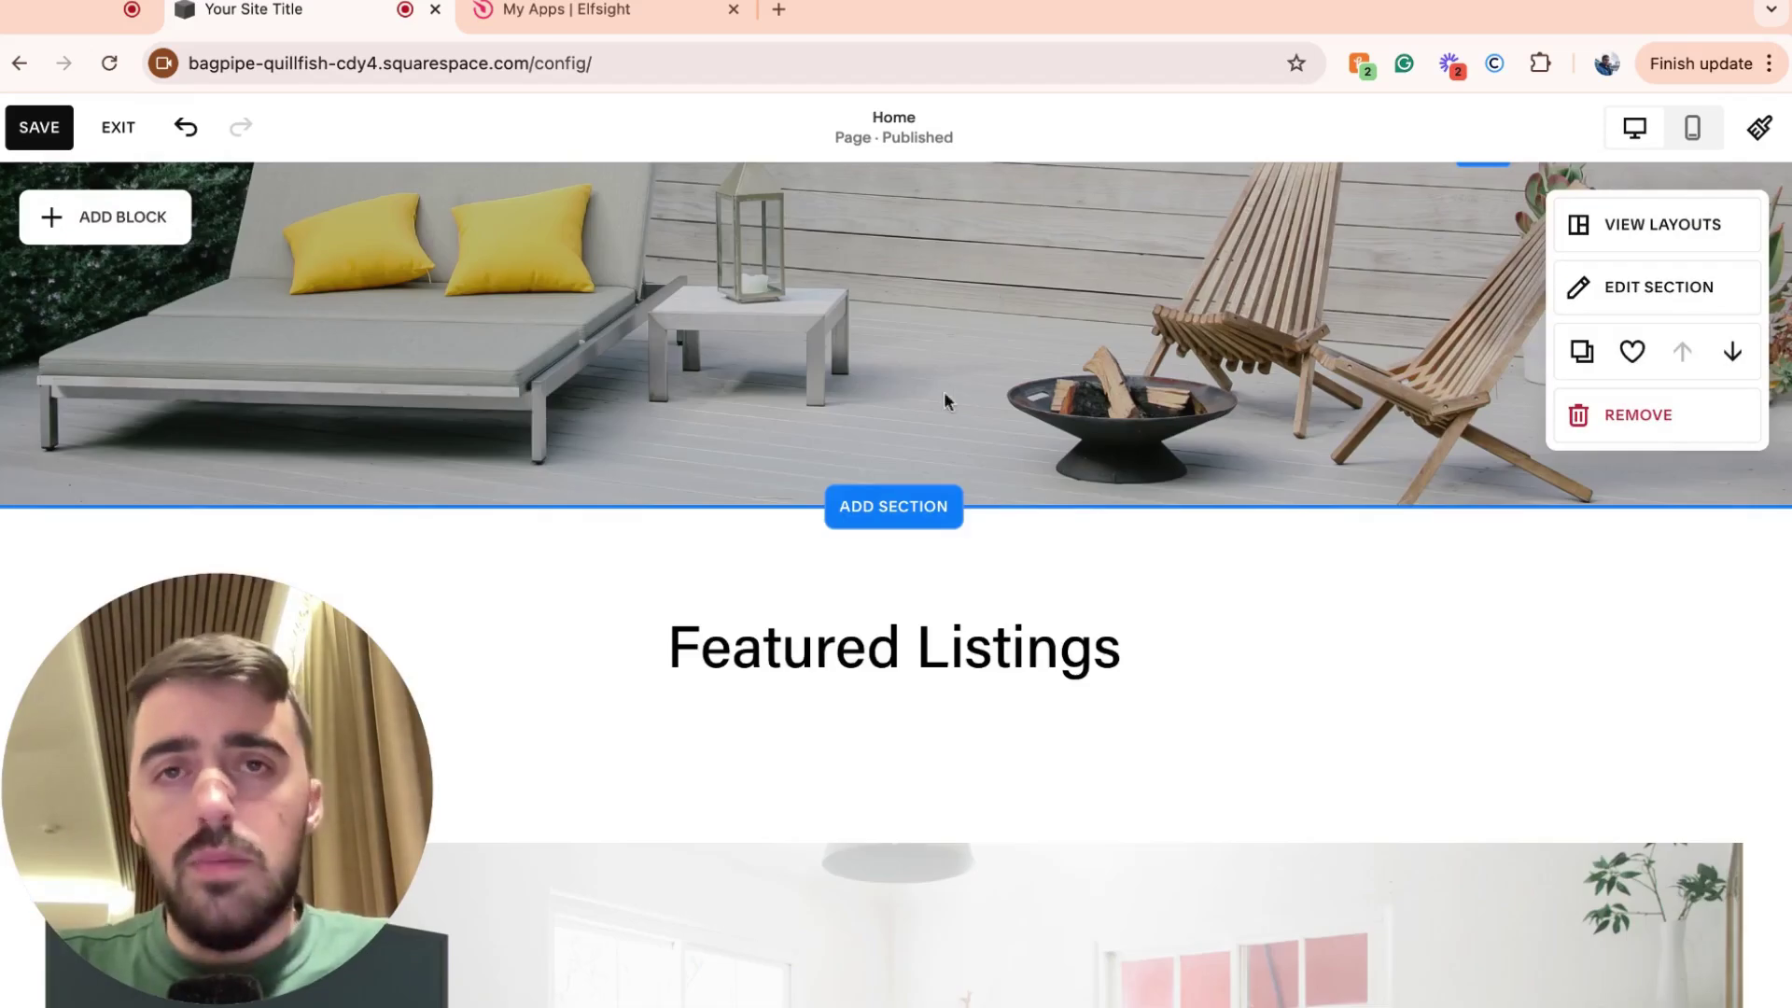
pyautogui.click(927, 511)
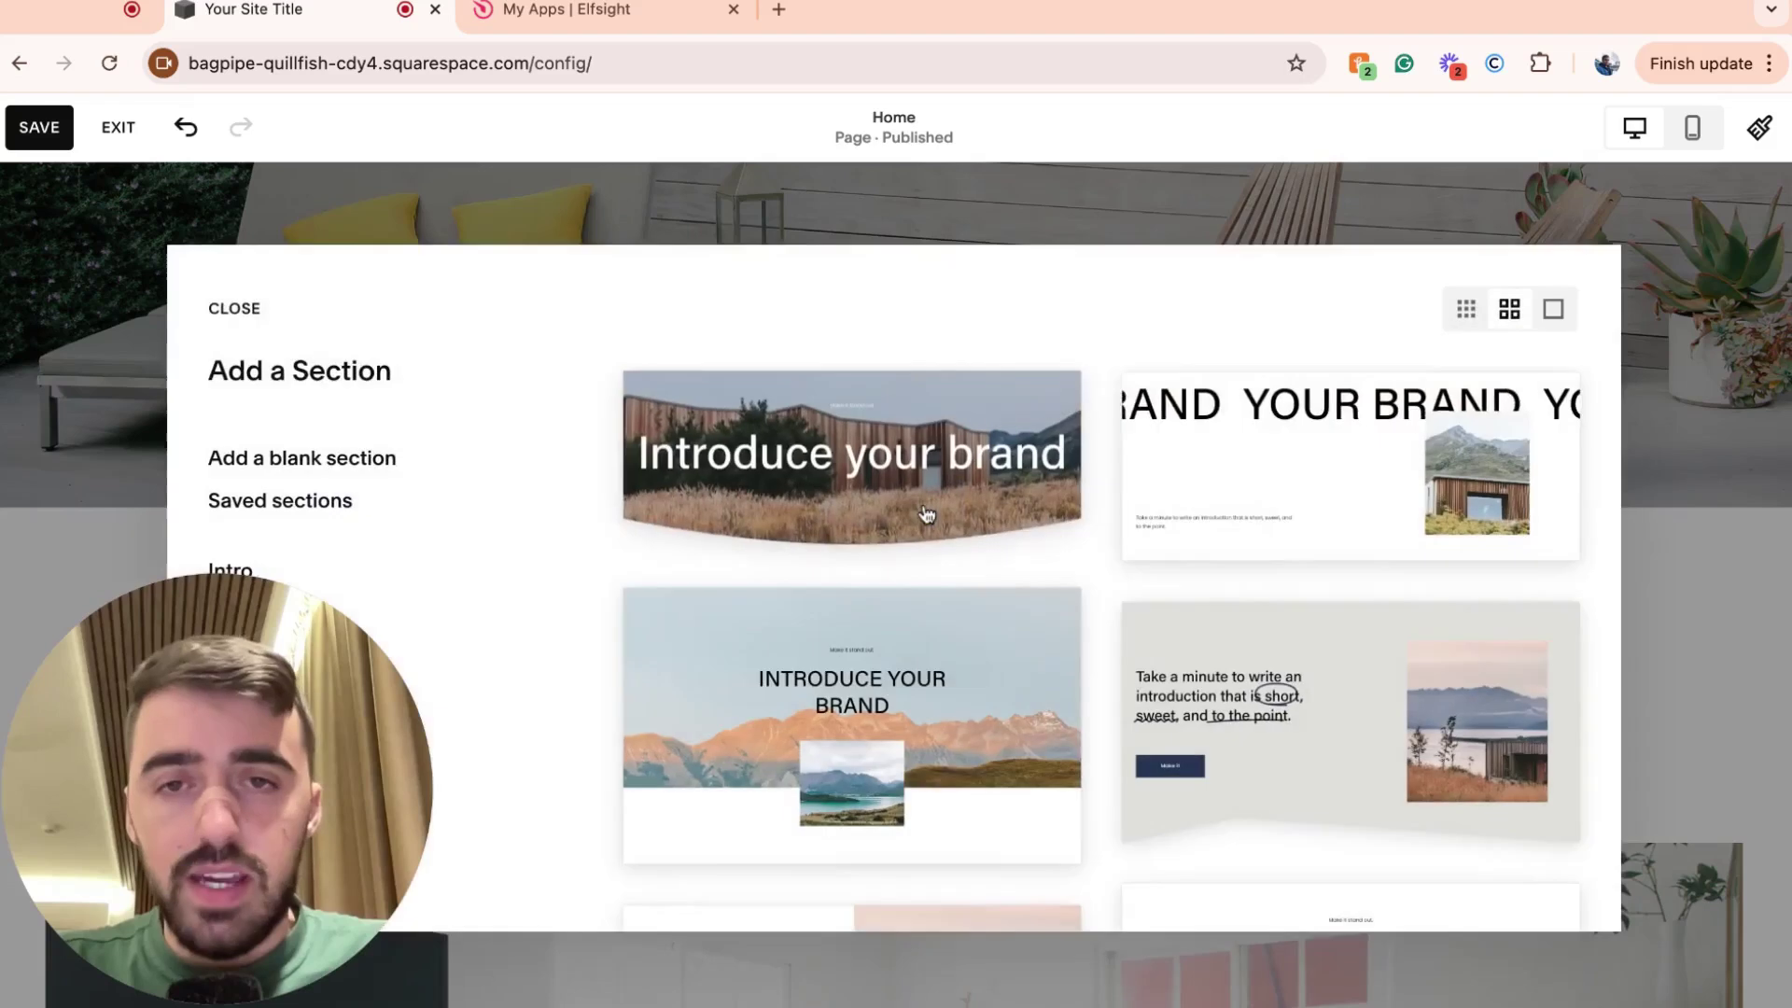
pyautogui.click(280, 462)
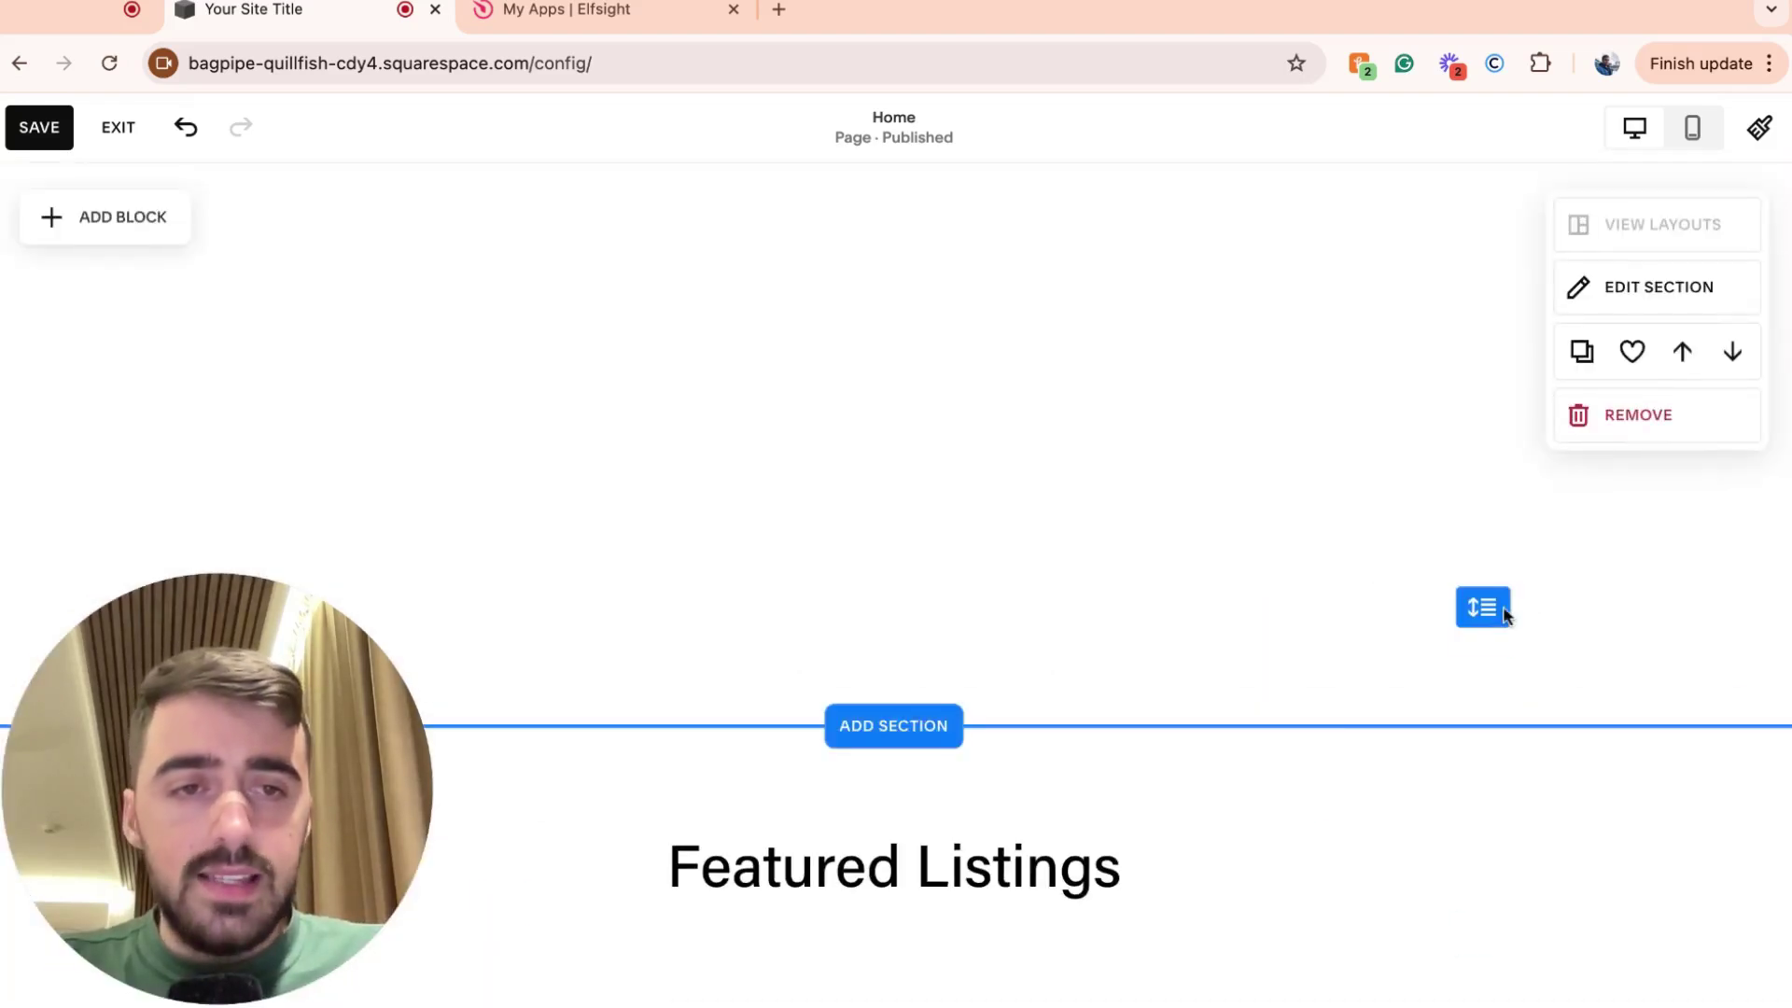
pyautogui.moveTo(1503, 611); pyautogui.dragTo(1449, 856)
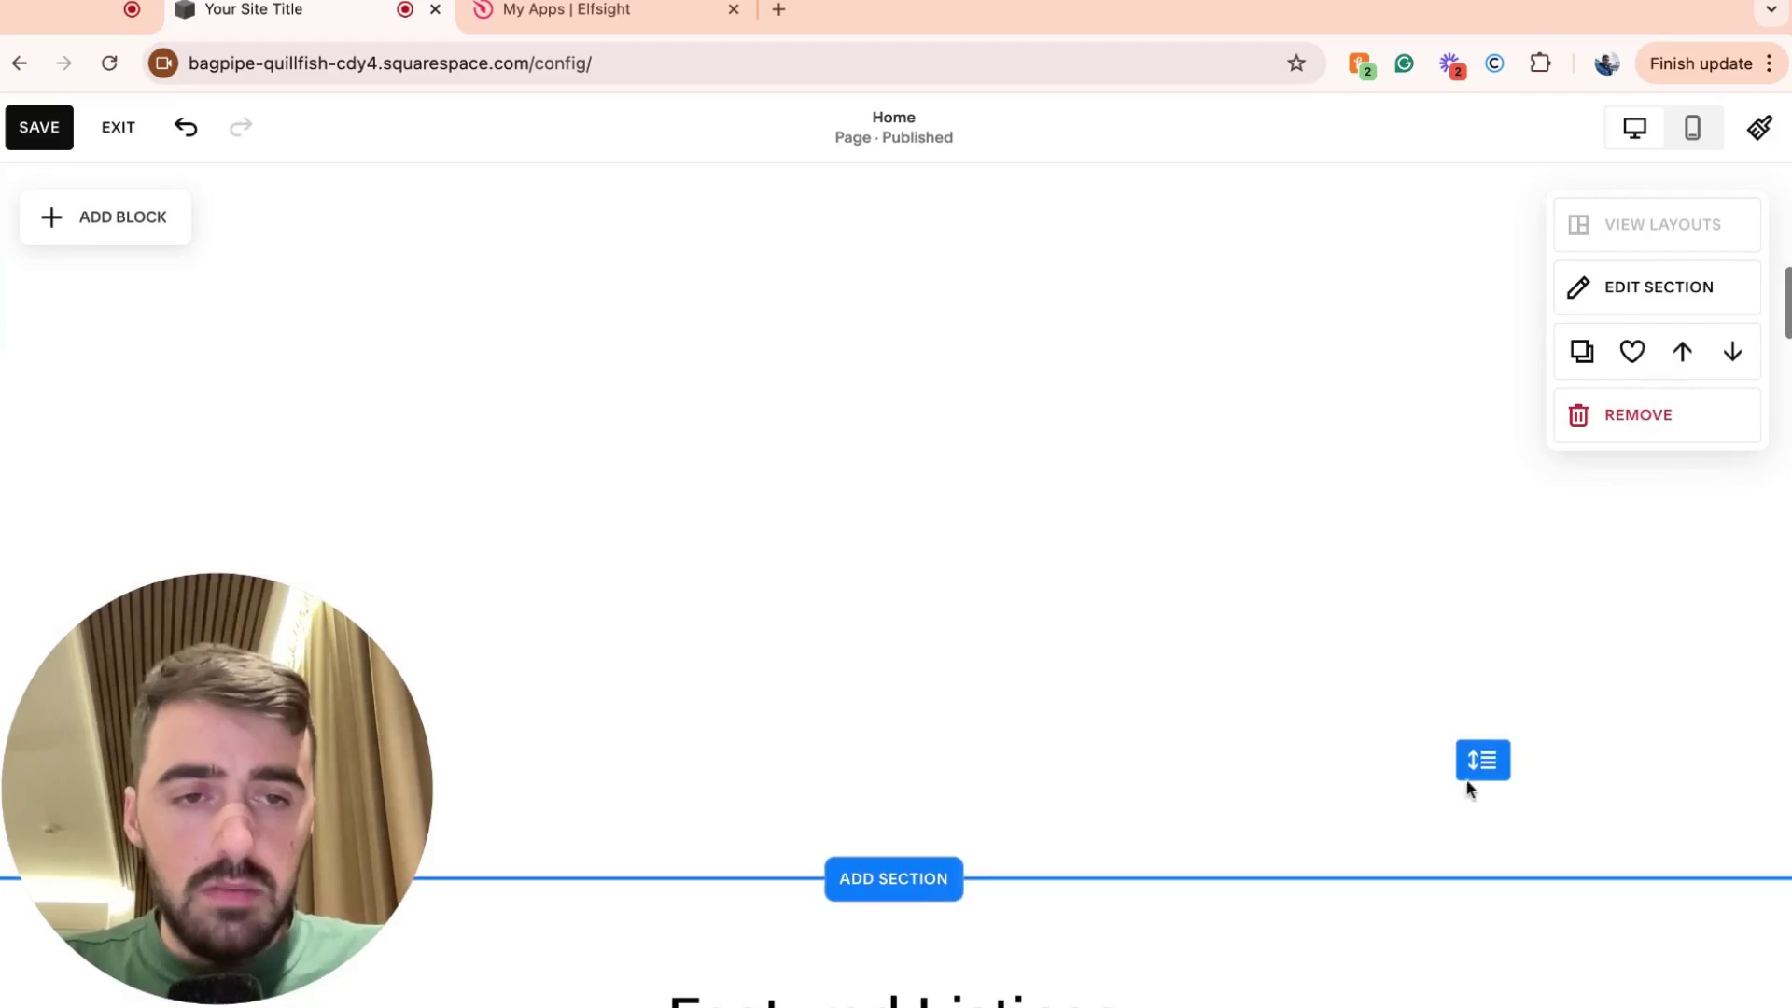
pyautogui.moveTo(1468, 789); pyautogui.dragTo(1475, 910)
pyautogui.scroll(1, 1310, 620)
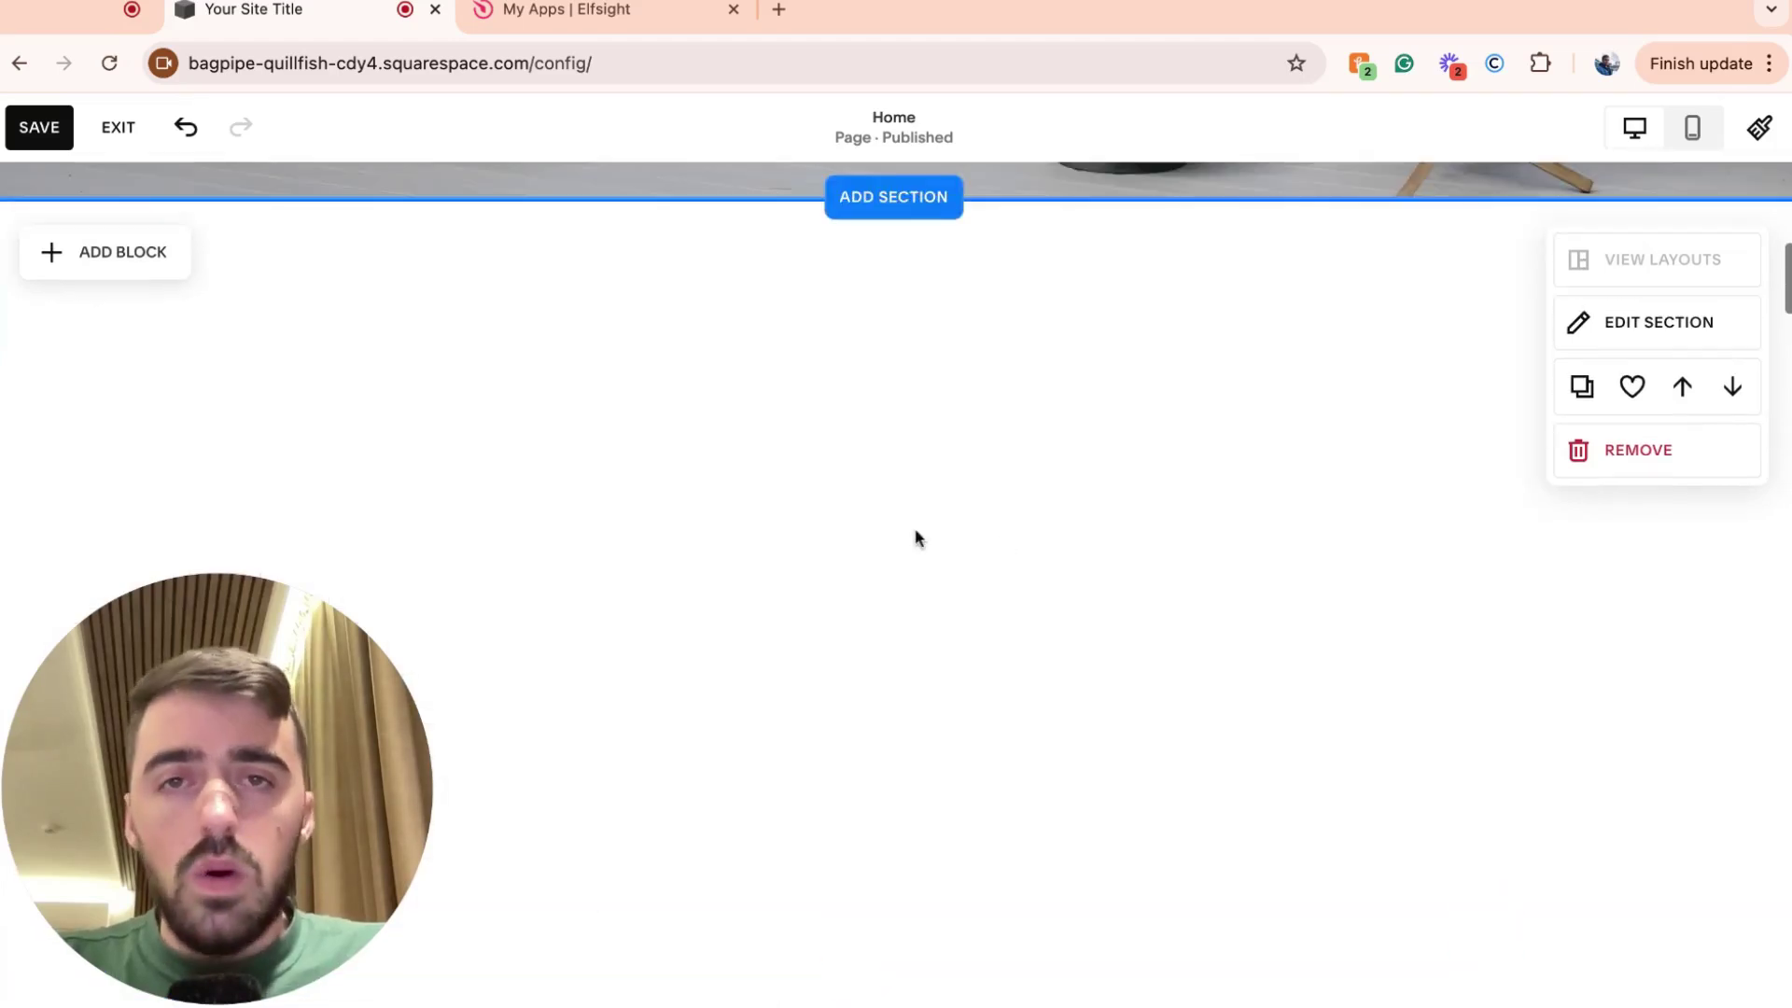
# Add a Code block to the new section, move it to the centre and select it
pyautogui.click(121, 261)
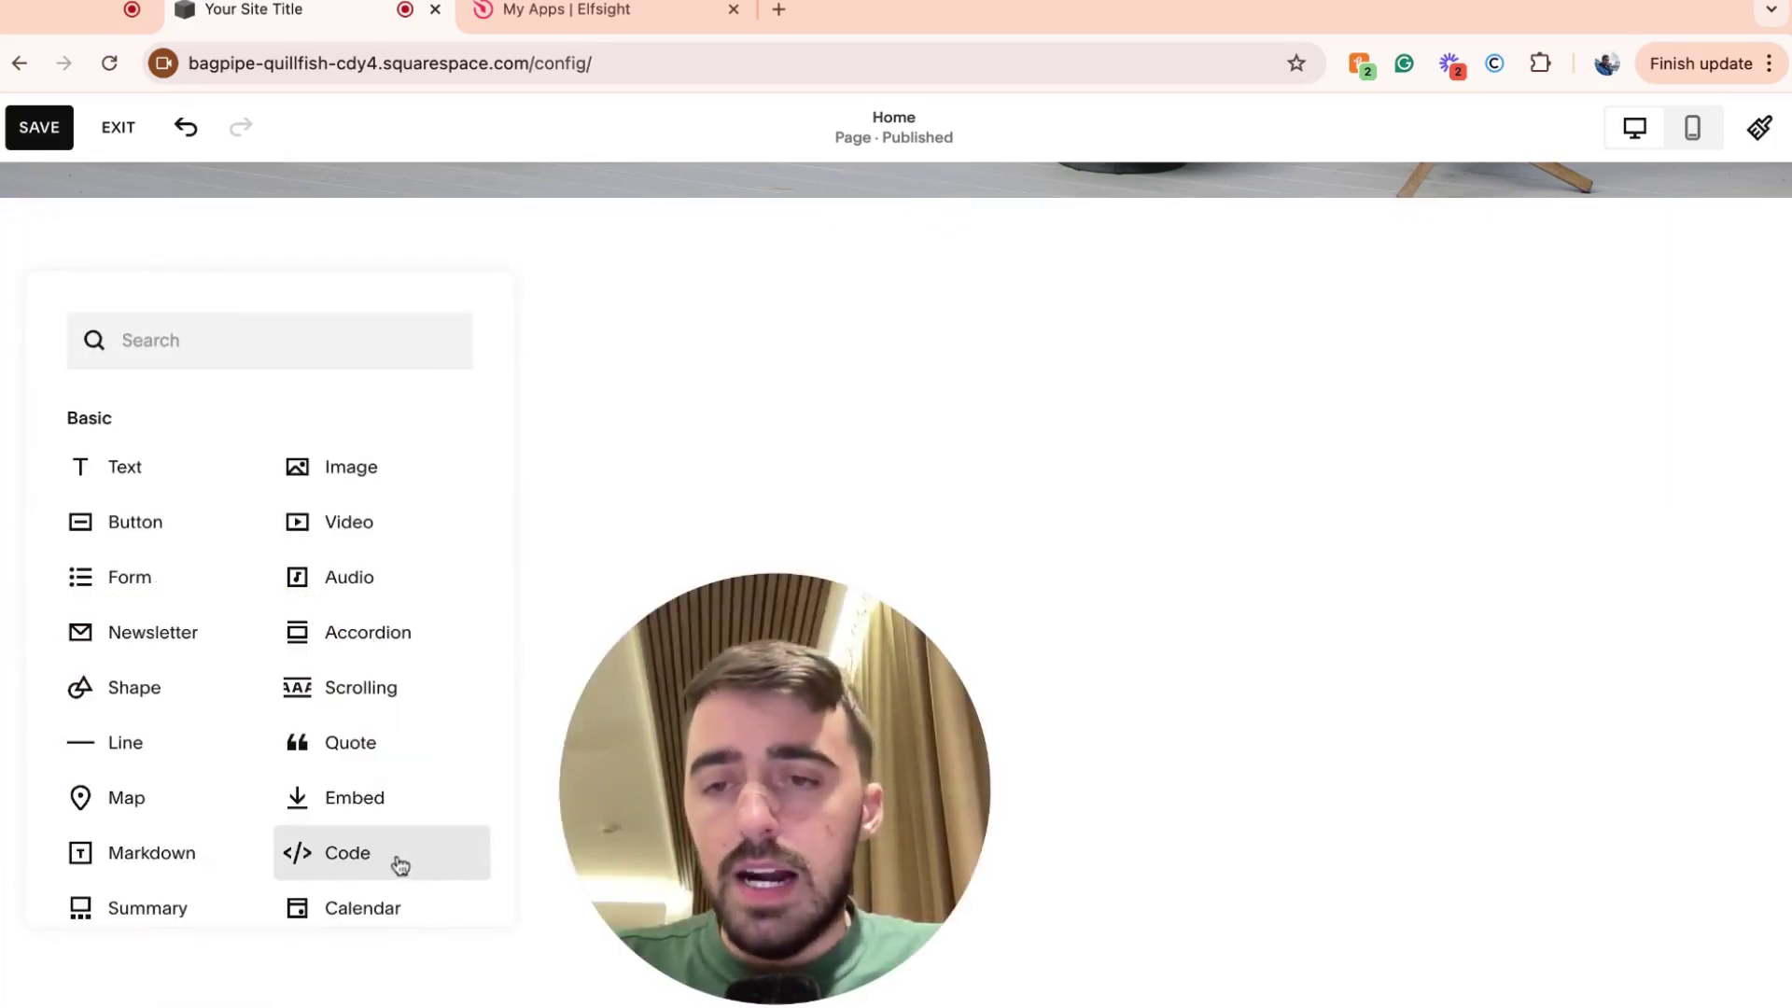
pyautogui.click(373, 863)
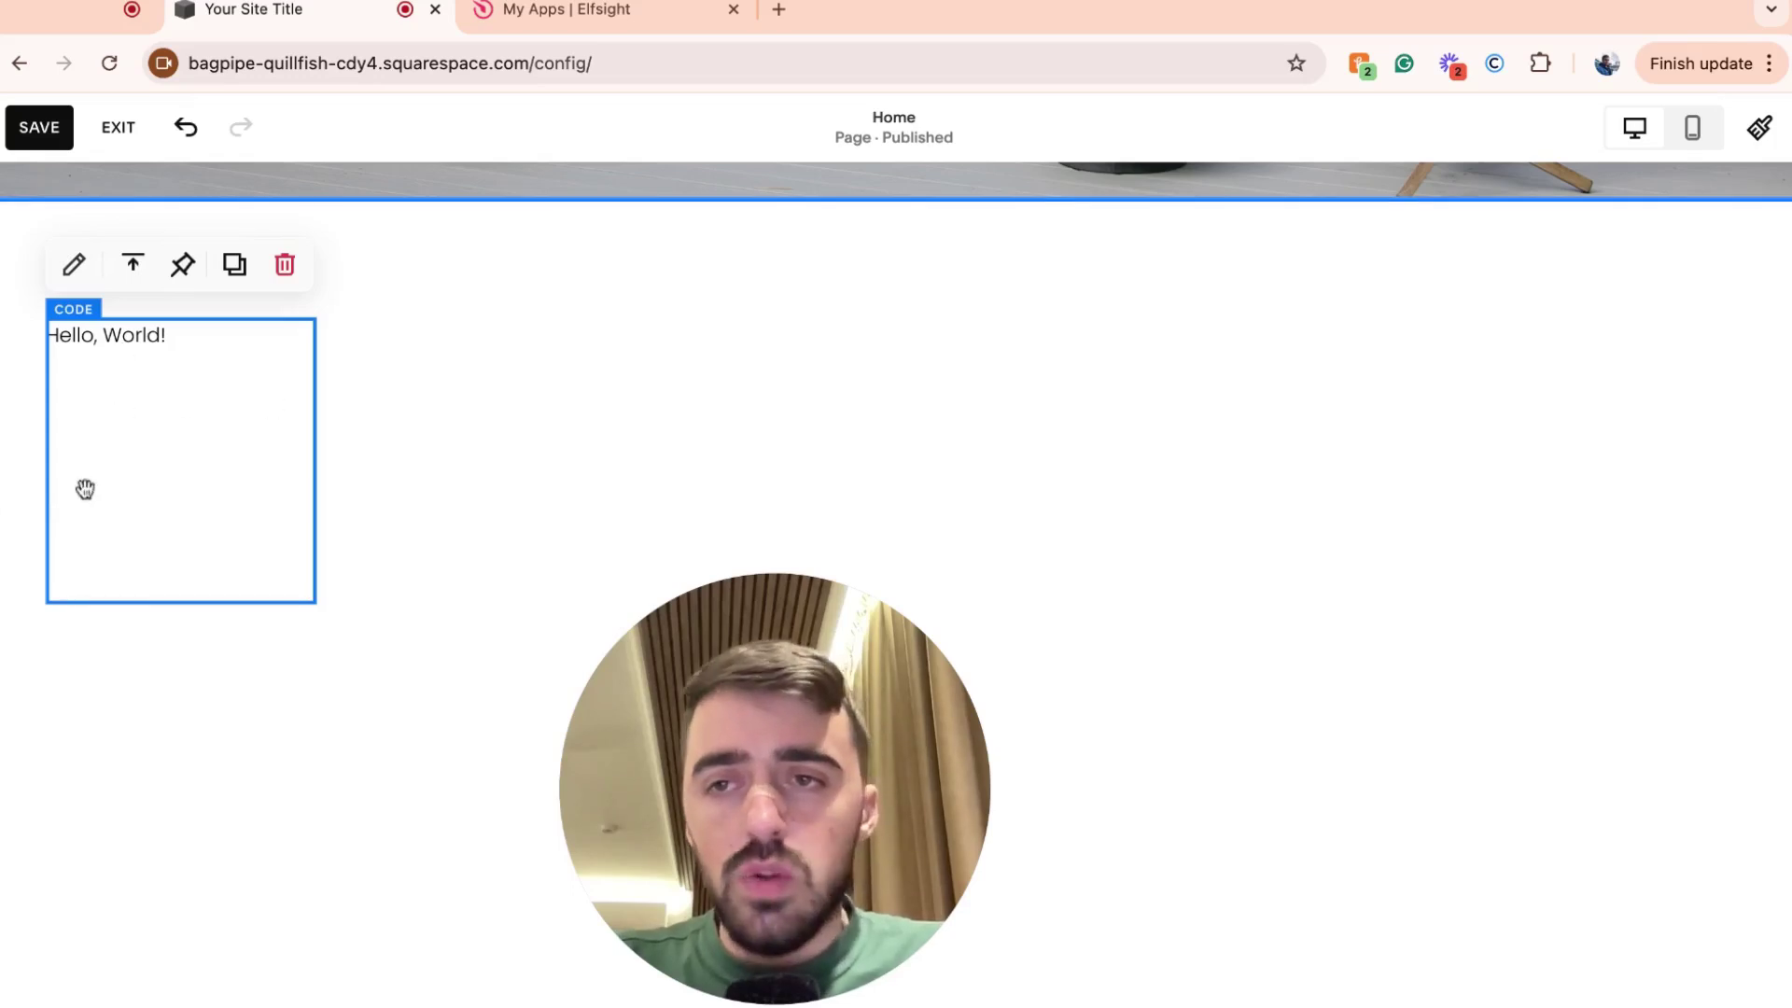
pyautogui.moveTo(168, 401); pyautogui.dragTo(893, 464)
pyautogui.click(792, 784)
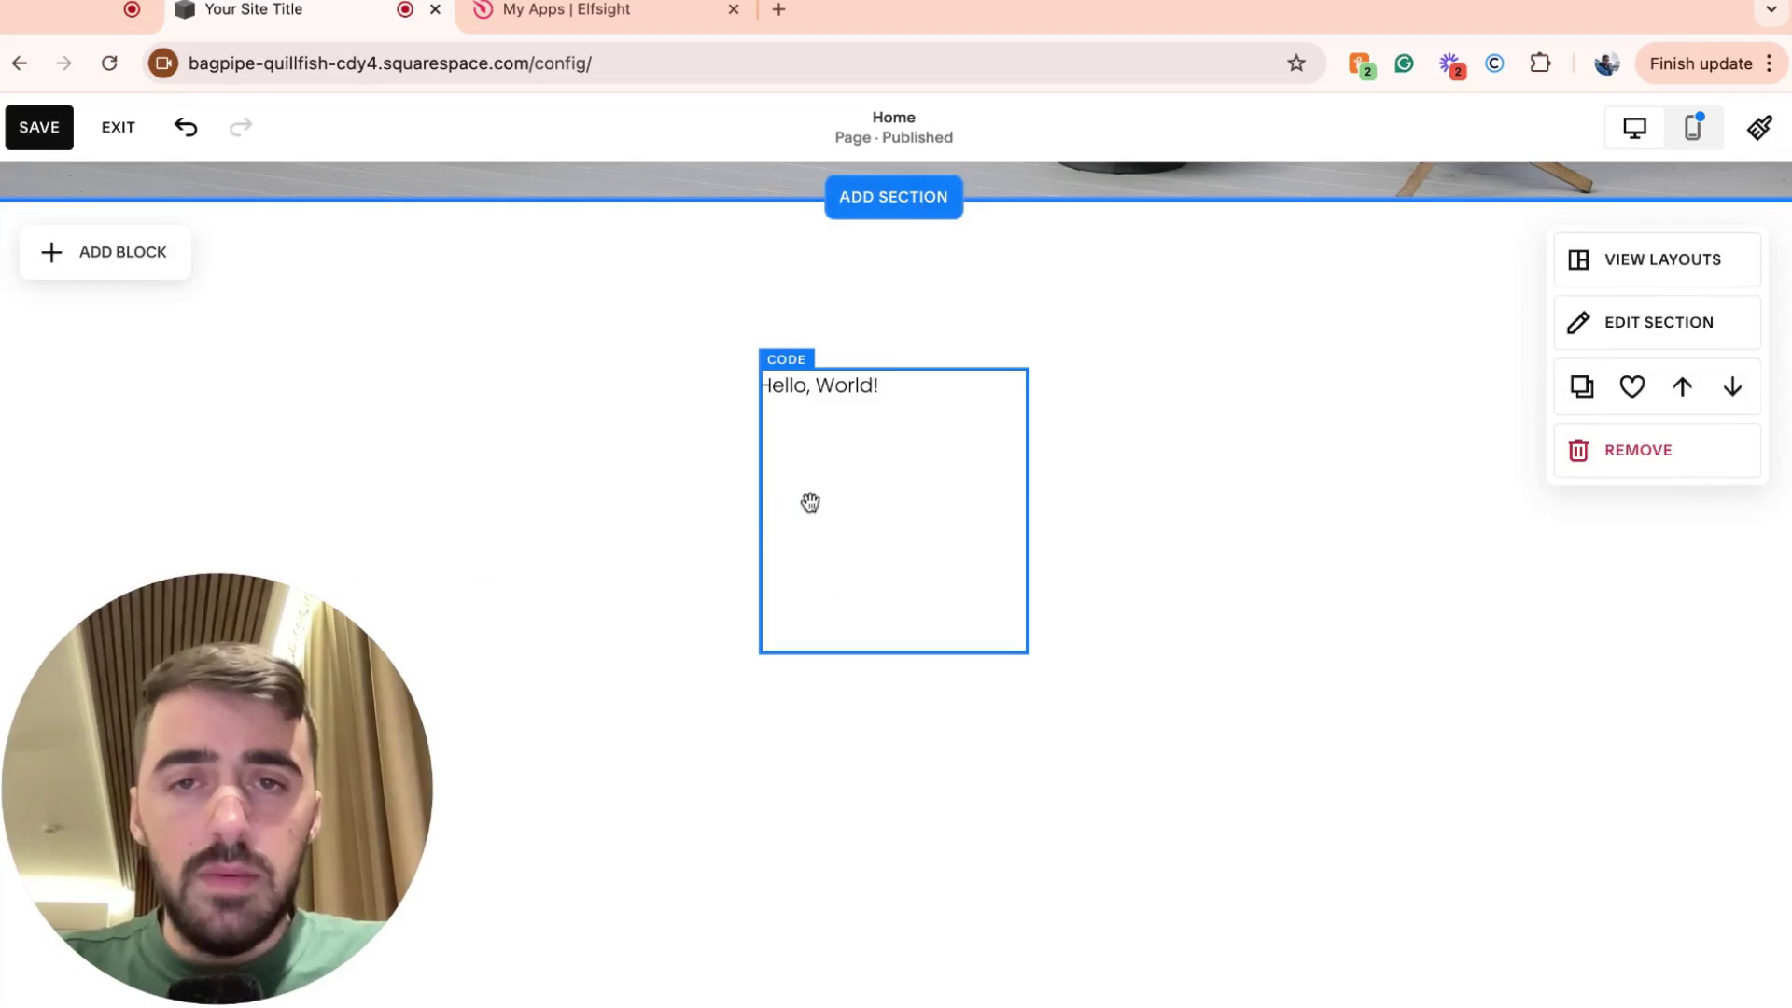
pyautogui.click(810, 503)
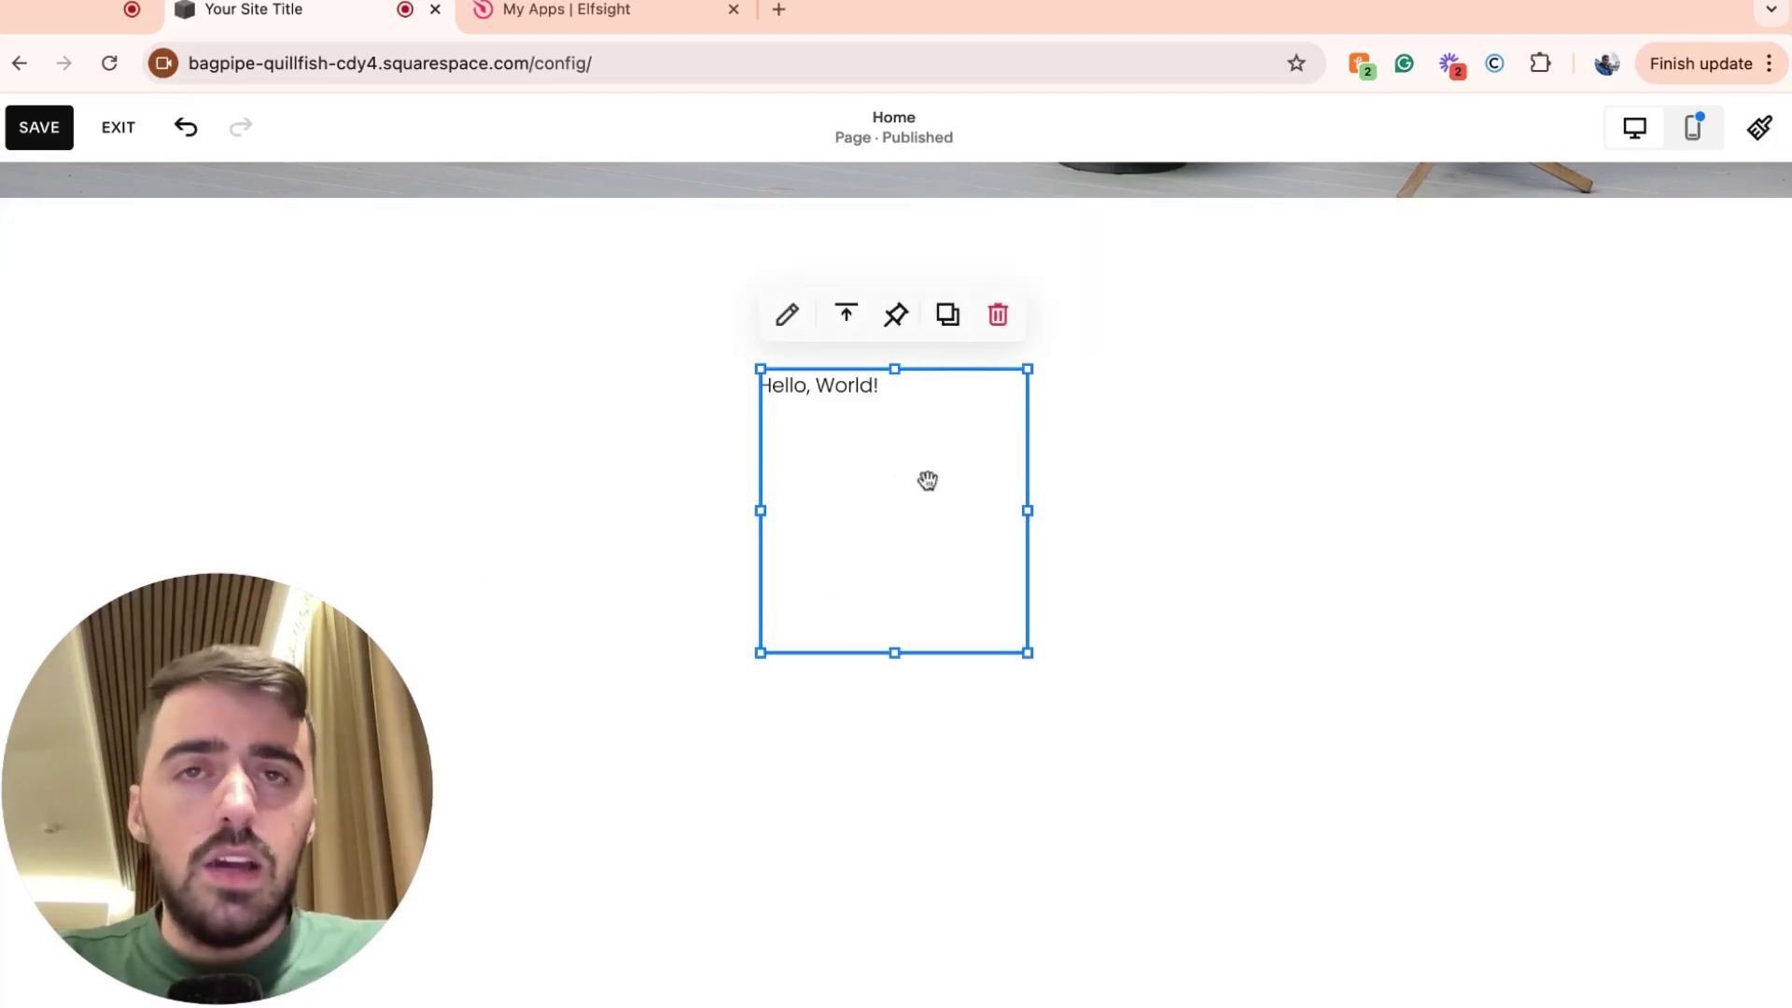
# Swap the code block's Hello, World! sample HTML for the pasted Elfsight job board embed code
pyautogui.click(785, 320)
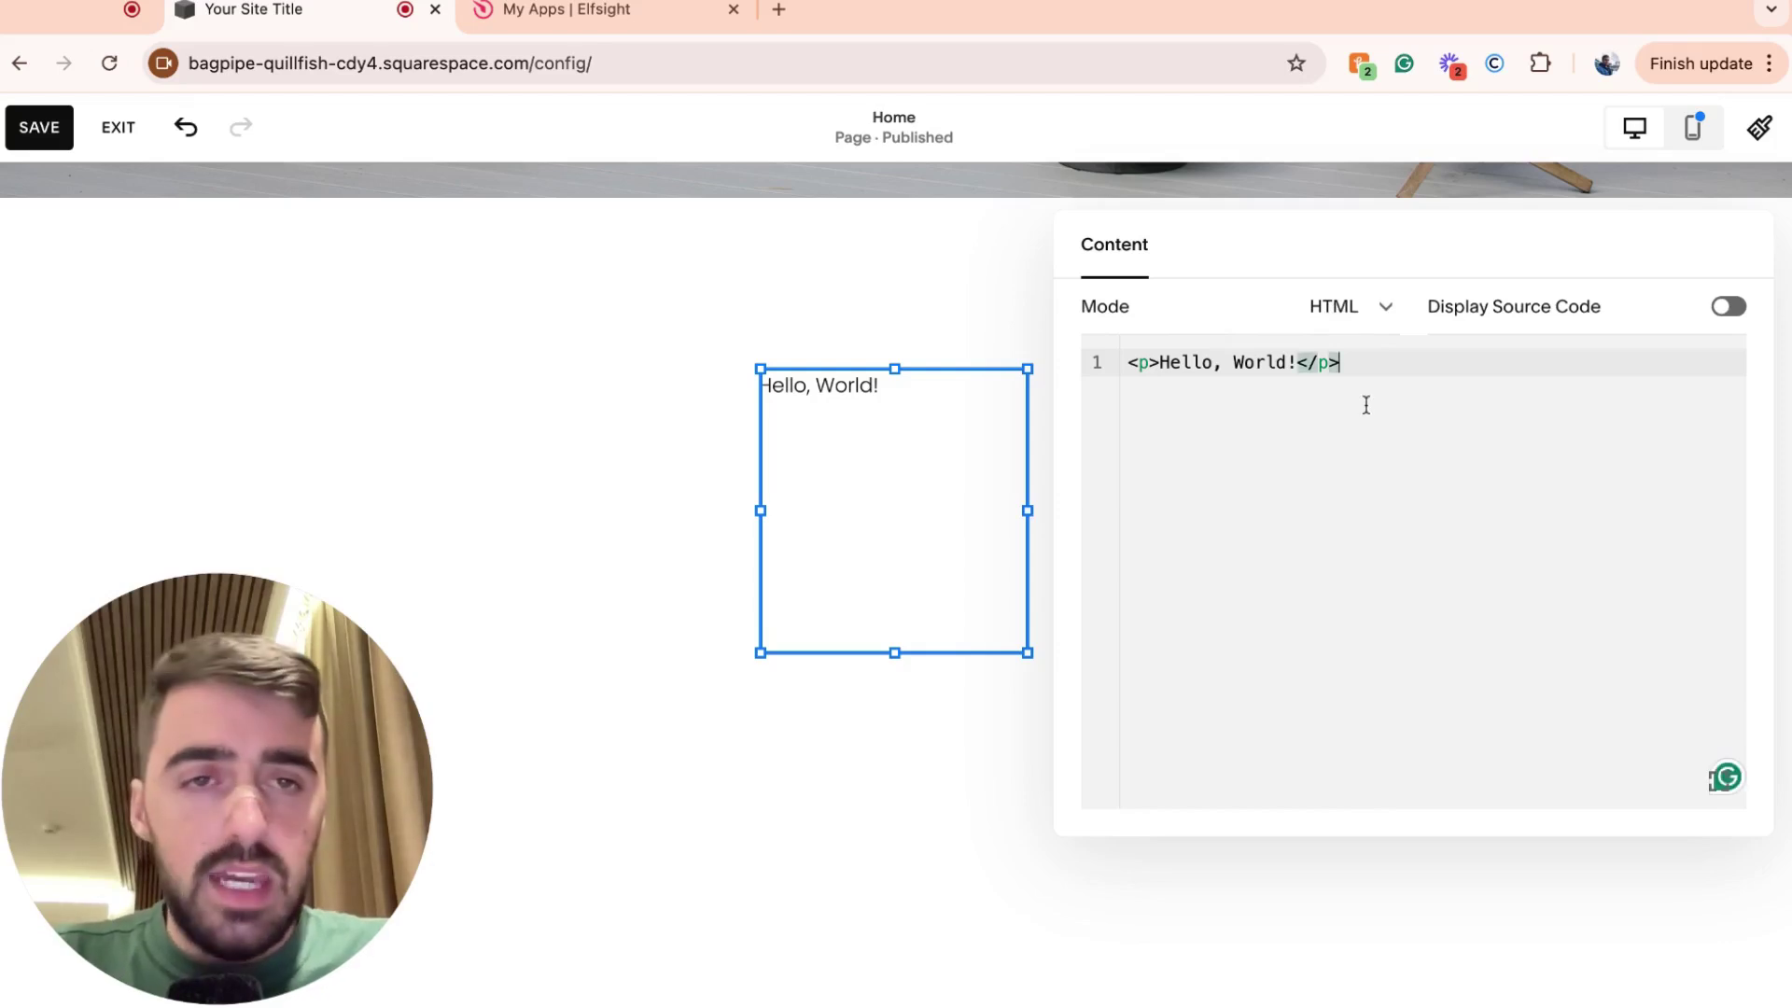
pyautogui.press('super+a')
pyautogui.press('BackSpace')
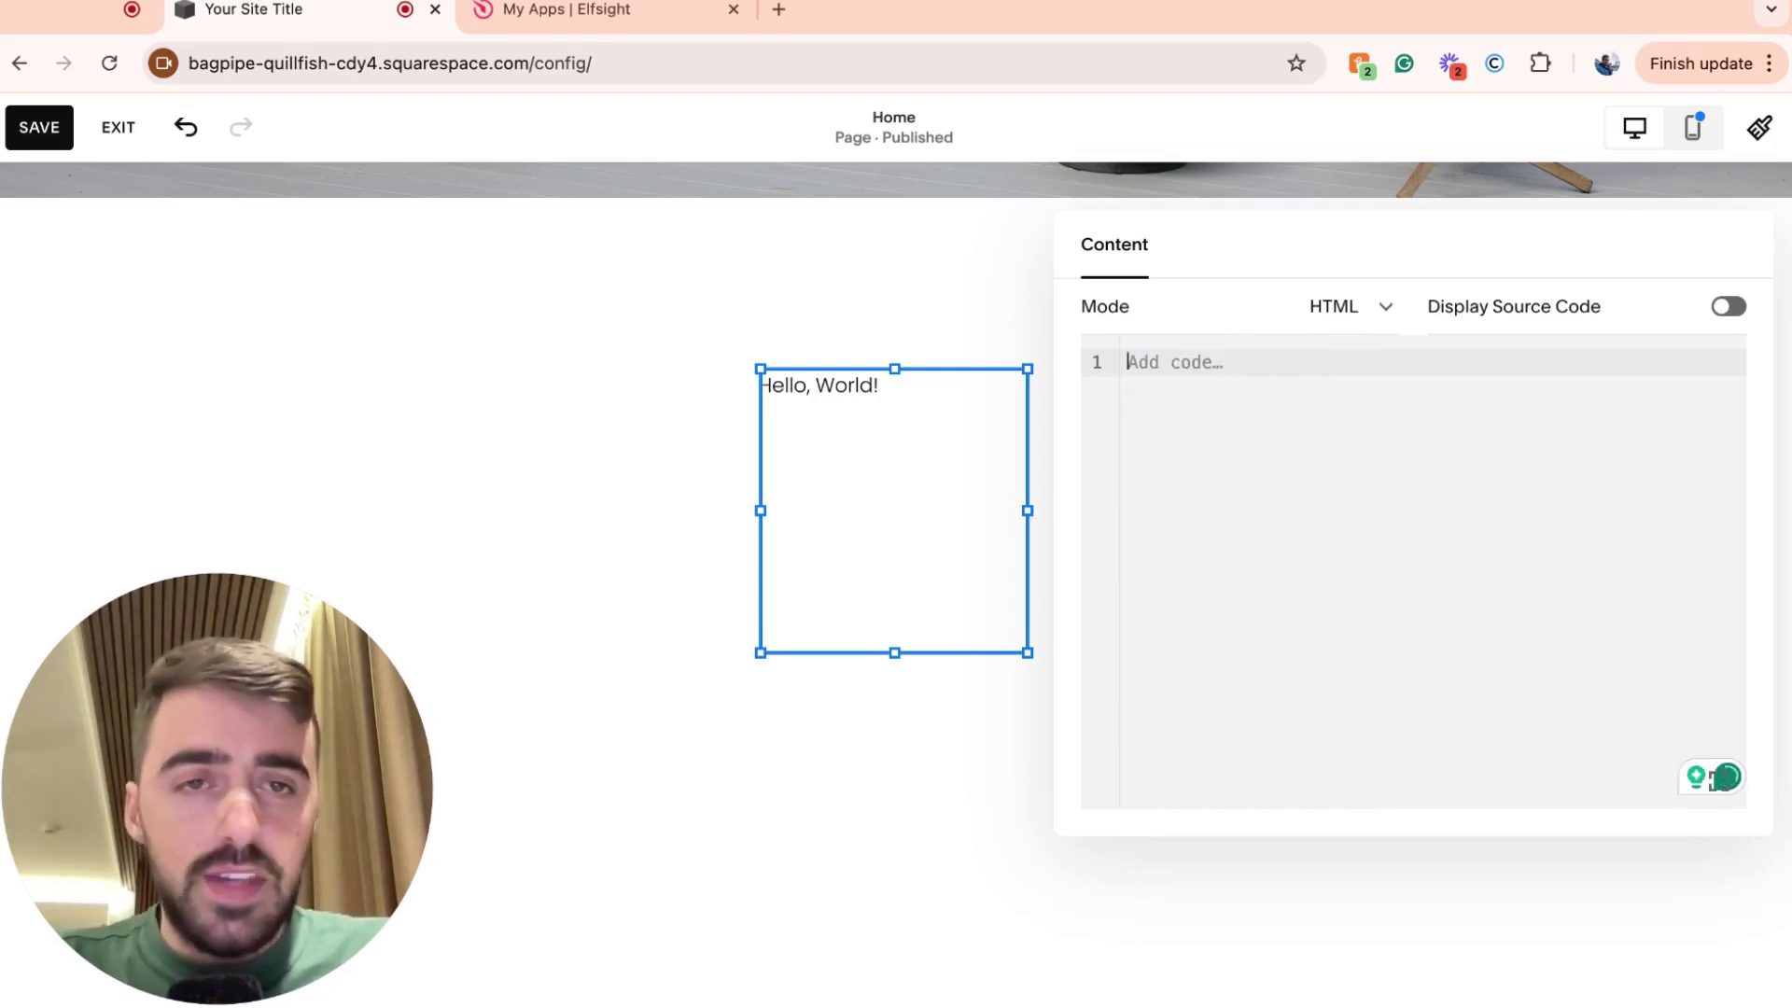
pyautogui.press('super+v')
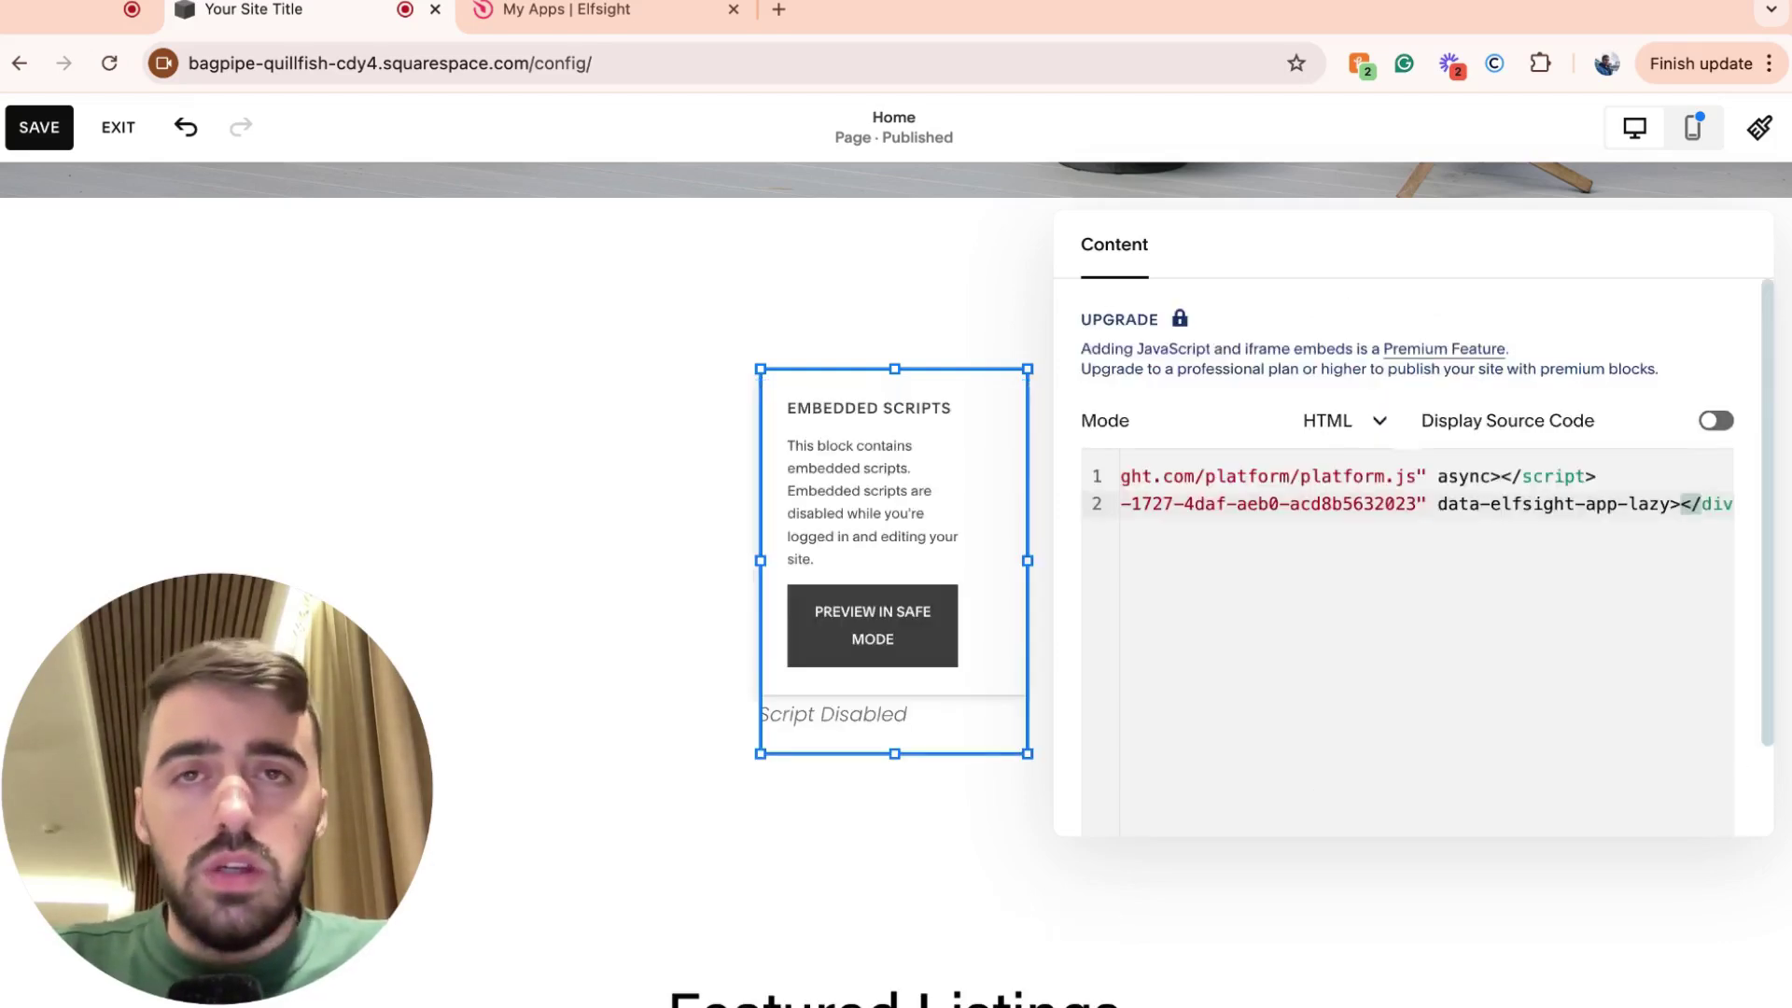
pyautogui.click(896, 312)
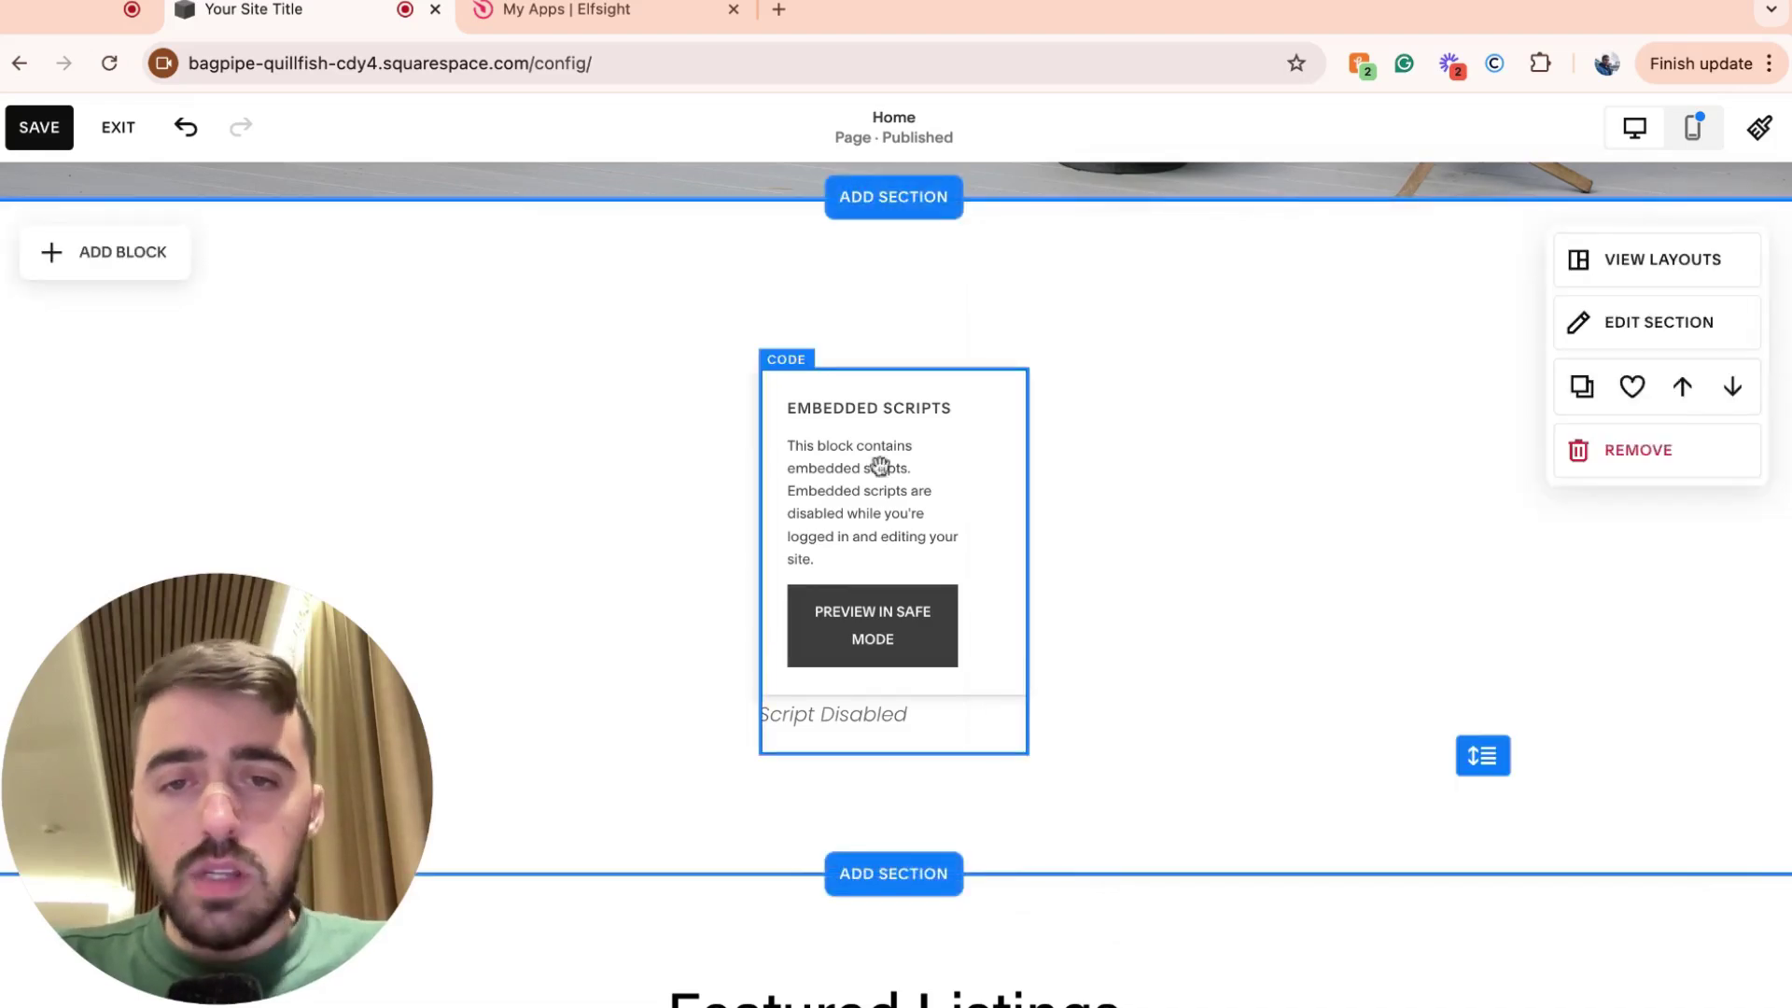
pyautogui.click(980, 473)
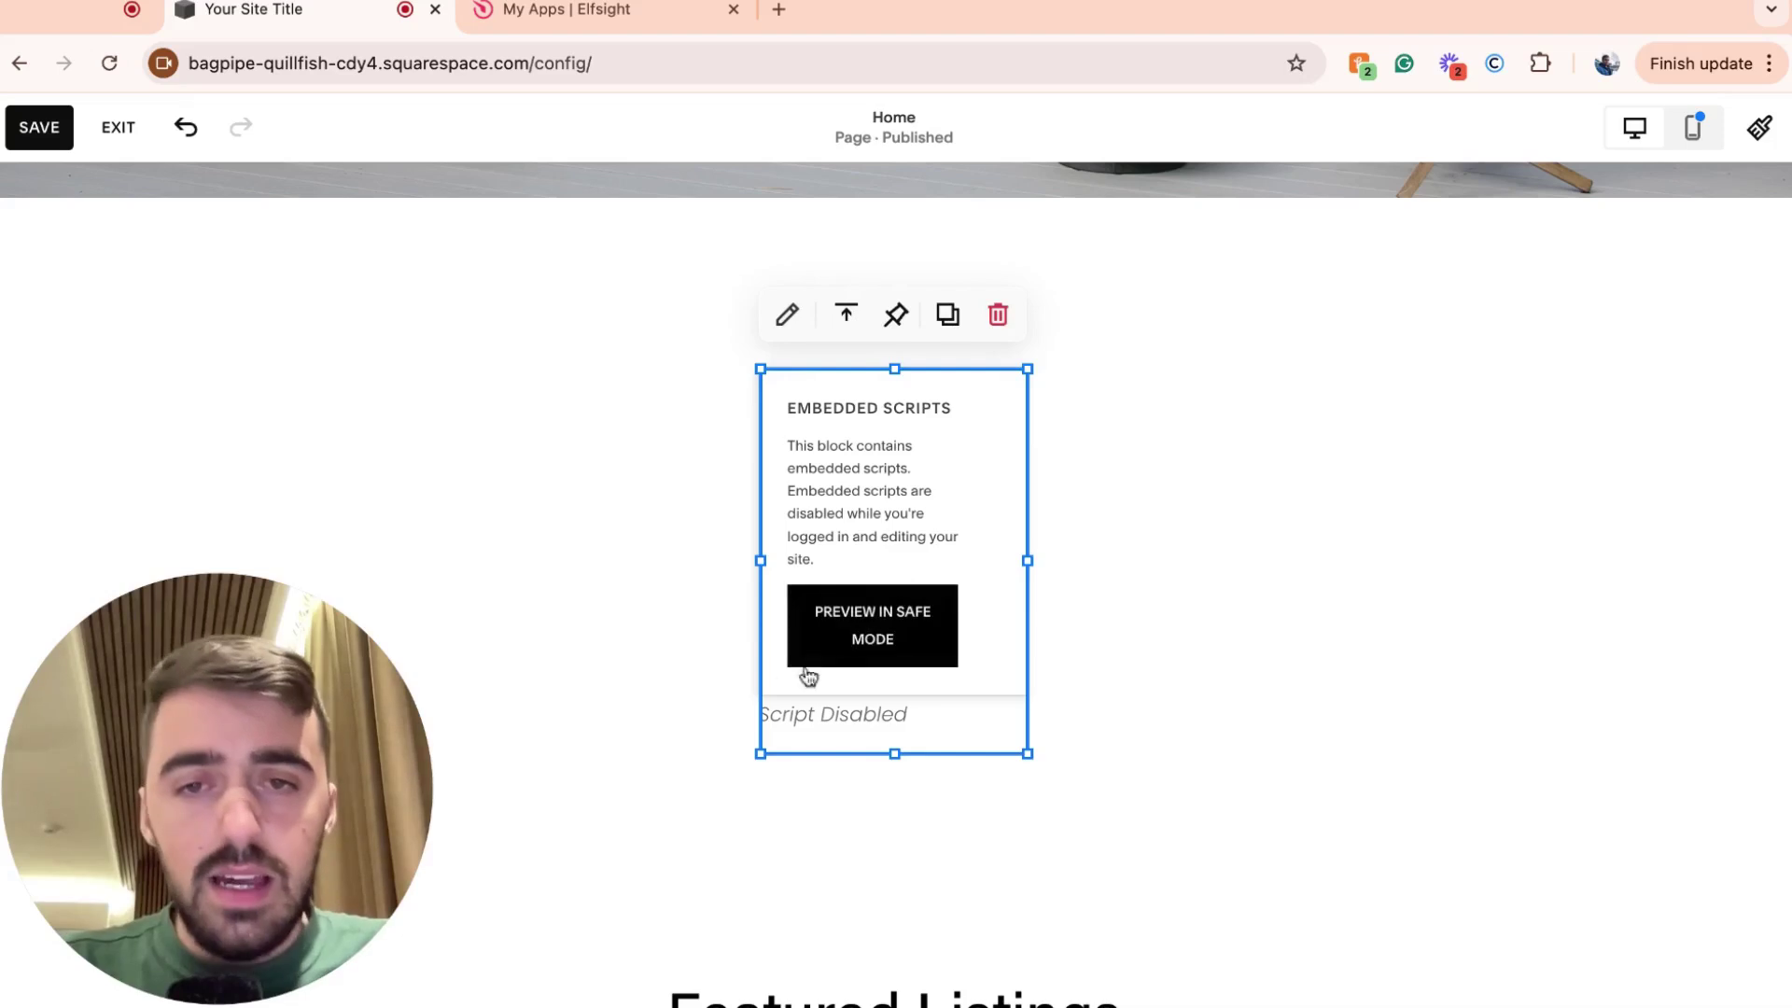
# Preview the embed in Safe Mode and widen the code block across the full page width
pyautogui.click(817, 623)
pyautogui.scroll(-2, 852, 628)
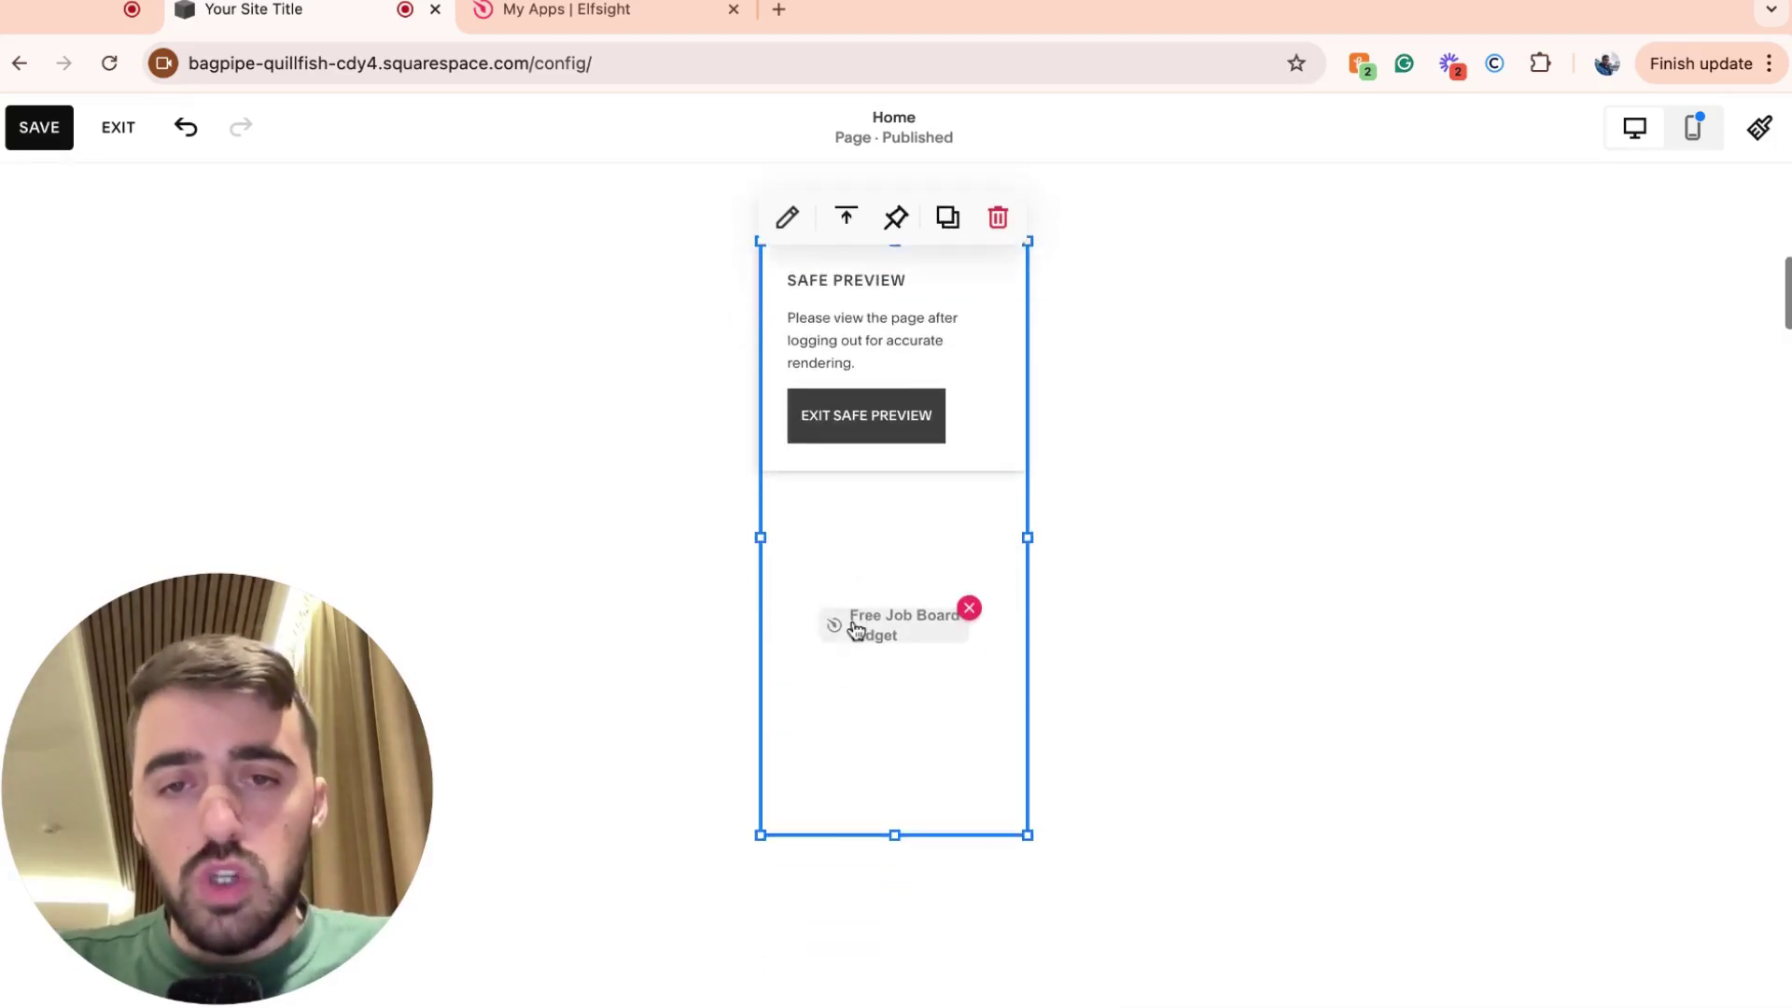
pyautogui.moveTo(761, 533); pyautogui.dragTo(48, 550)
pyautogui.moveTo(1023, 554); pyautogui.dragTo(1738, 608)
# Make the code block much taller, then save the page and exit the editor
pyautogui.scroll(-5, 1512, 613)
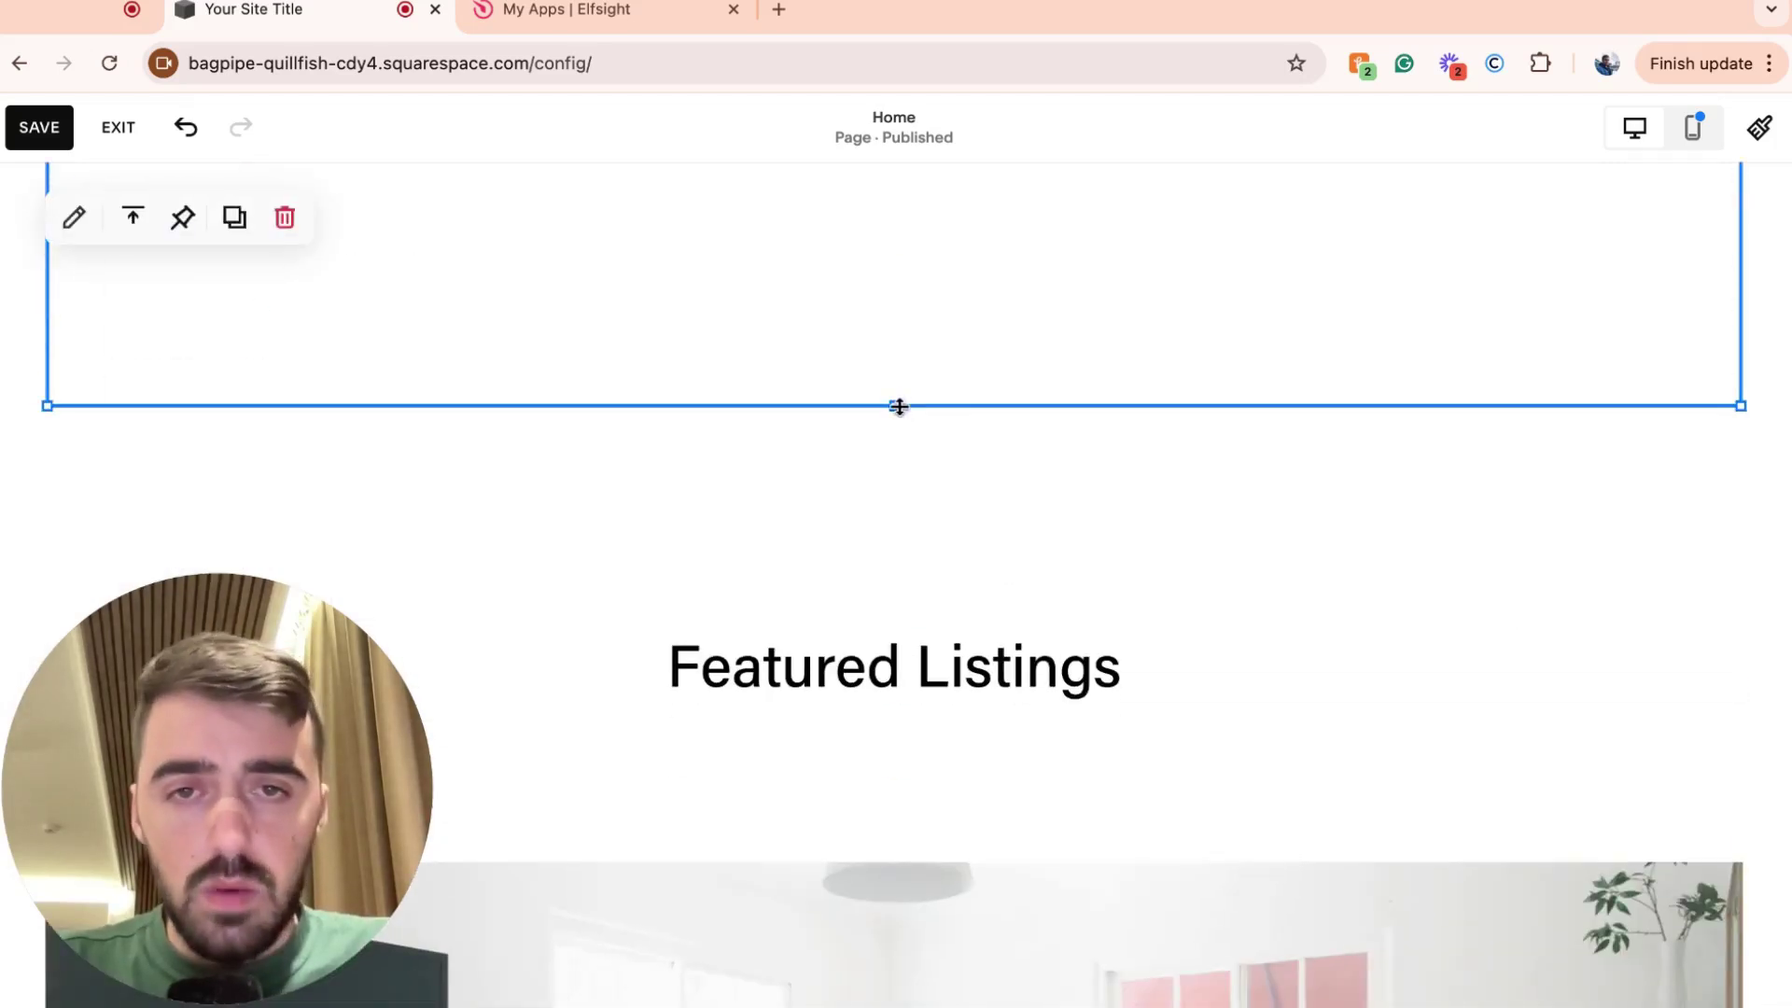
pyautogui.moveTo(894, 406); pyautogui.dragTo(881, 736)
pyautogui.scroll(5, 958, 424)
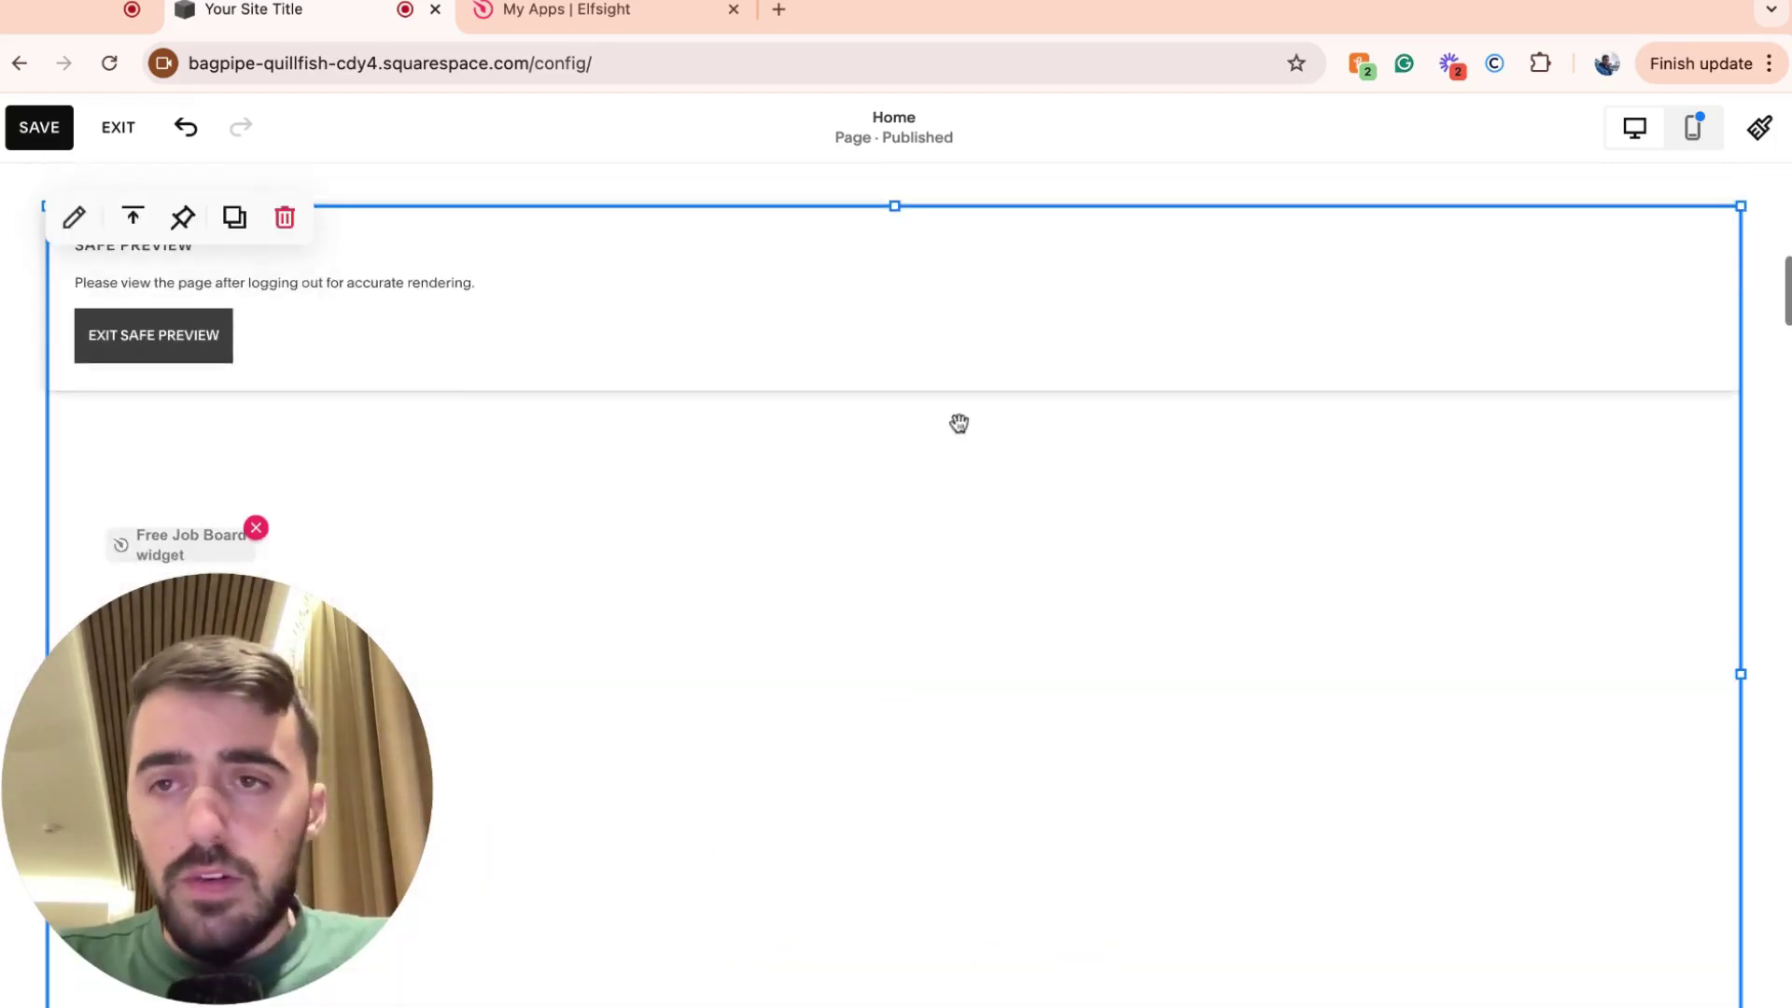
pyautogui.scroll(-2, 702, 335)
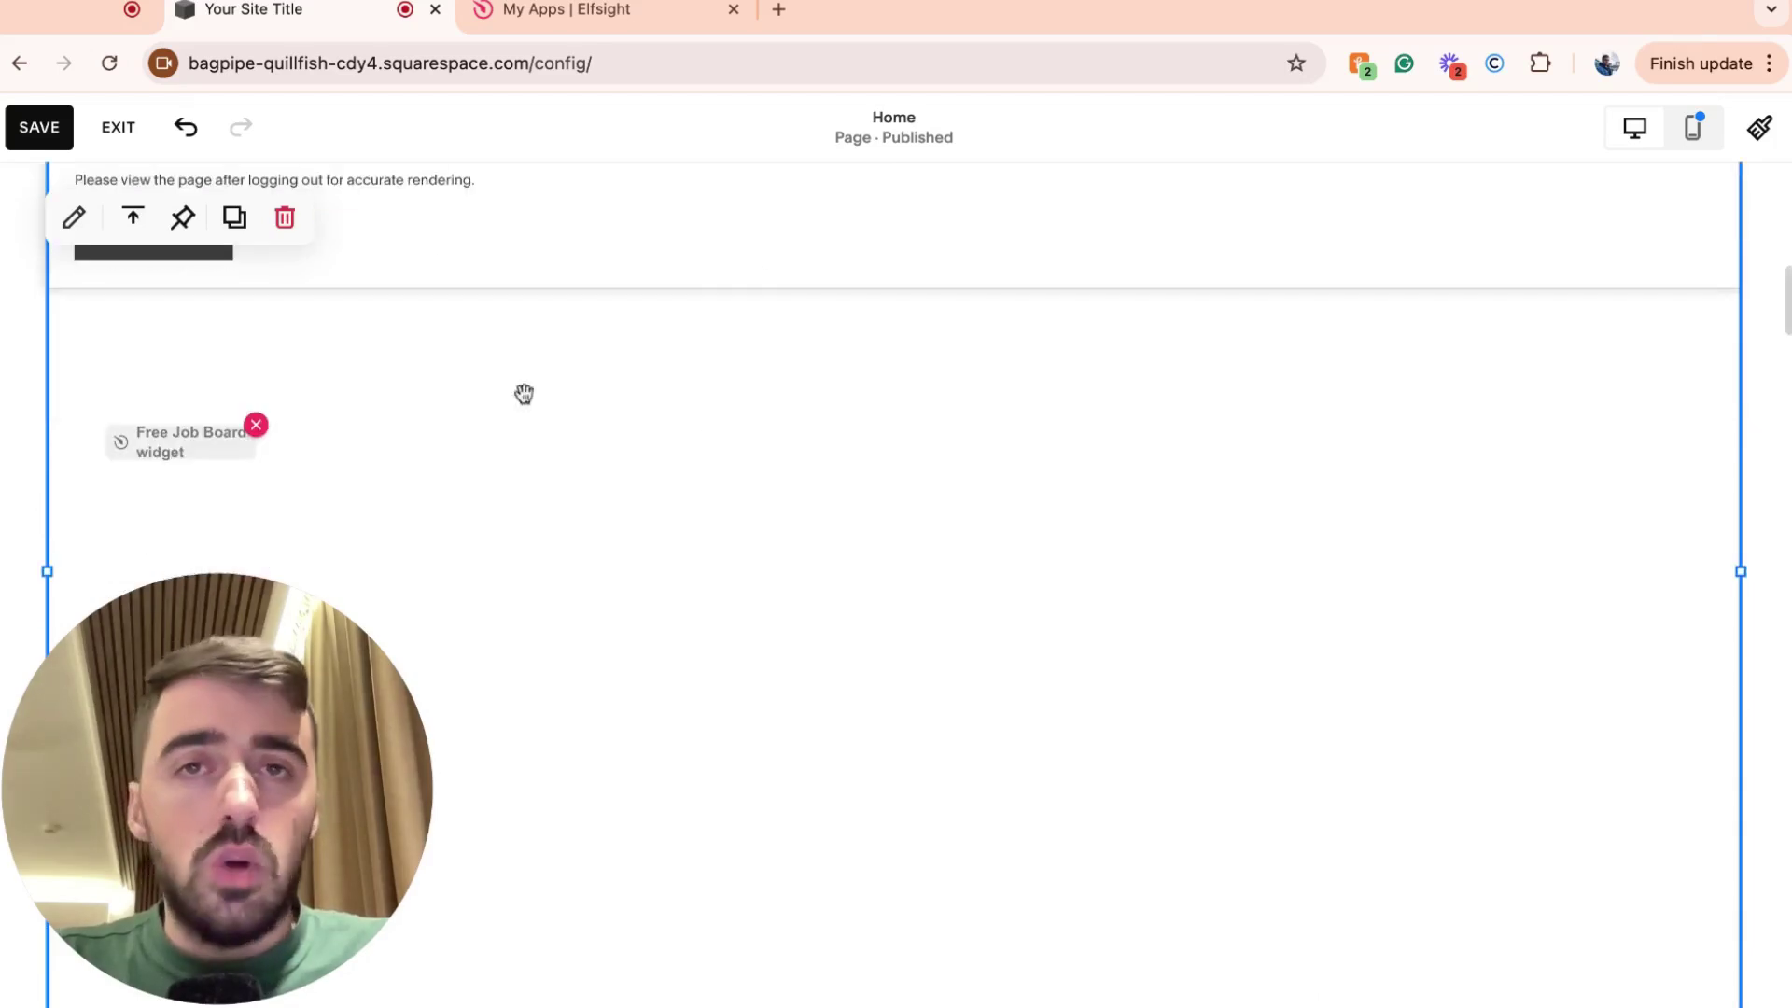
pyautogui.click(39, 129)
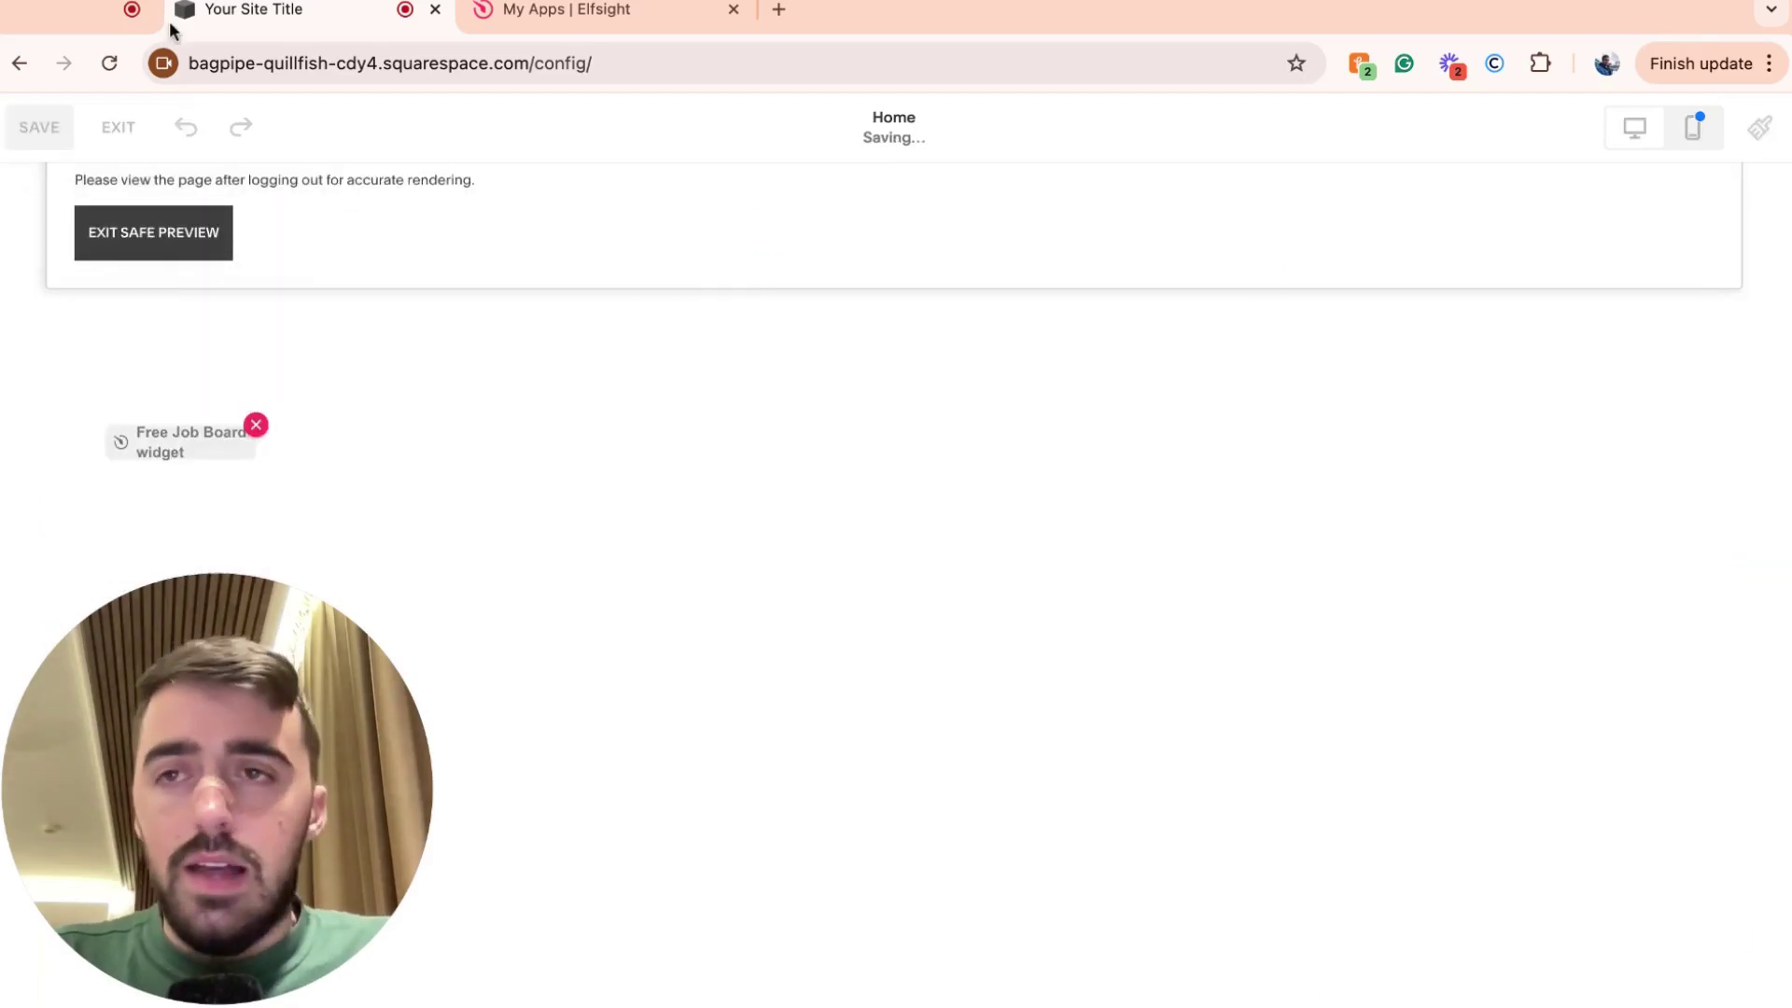
pyautogui.click(119, 128)
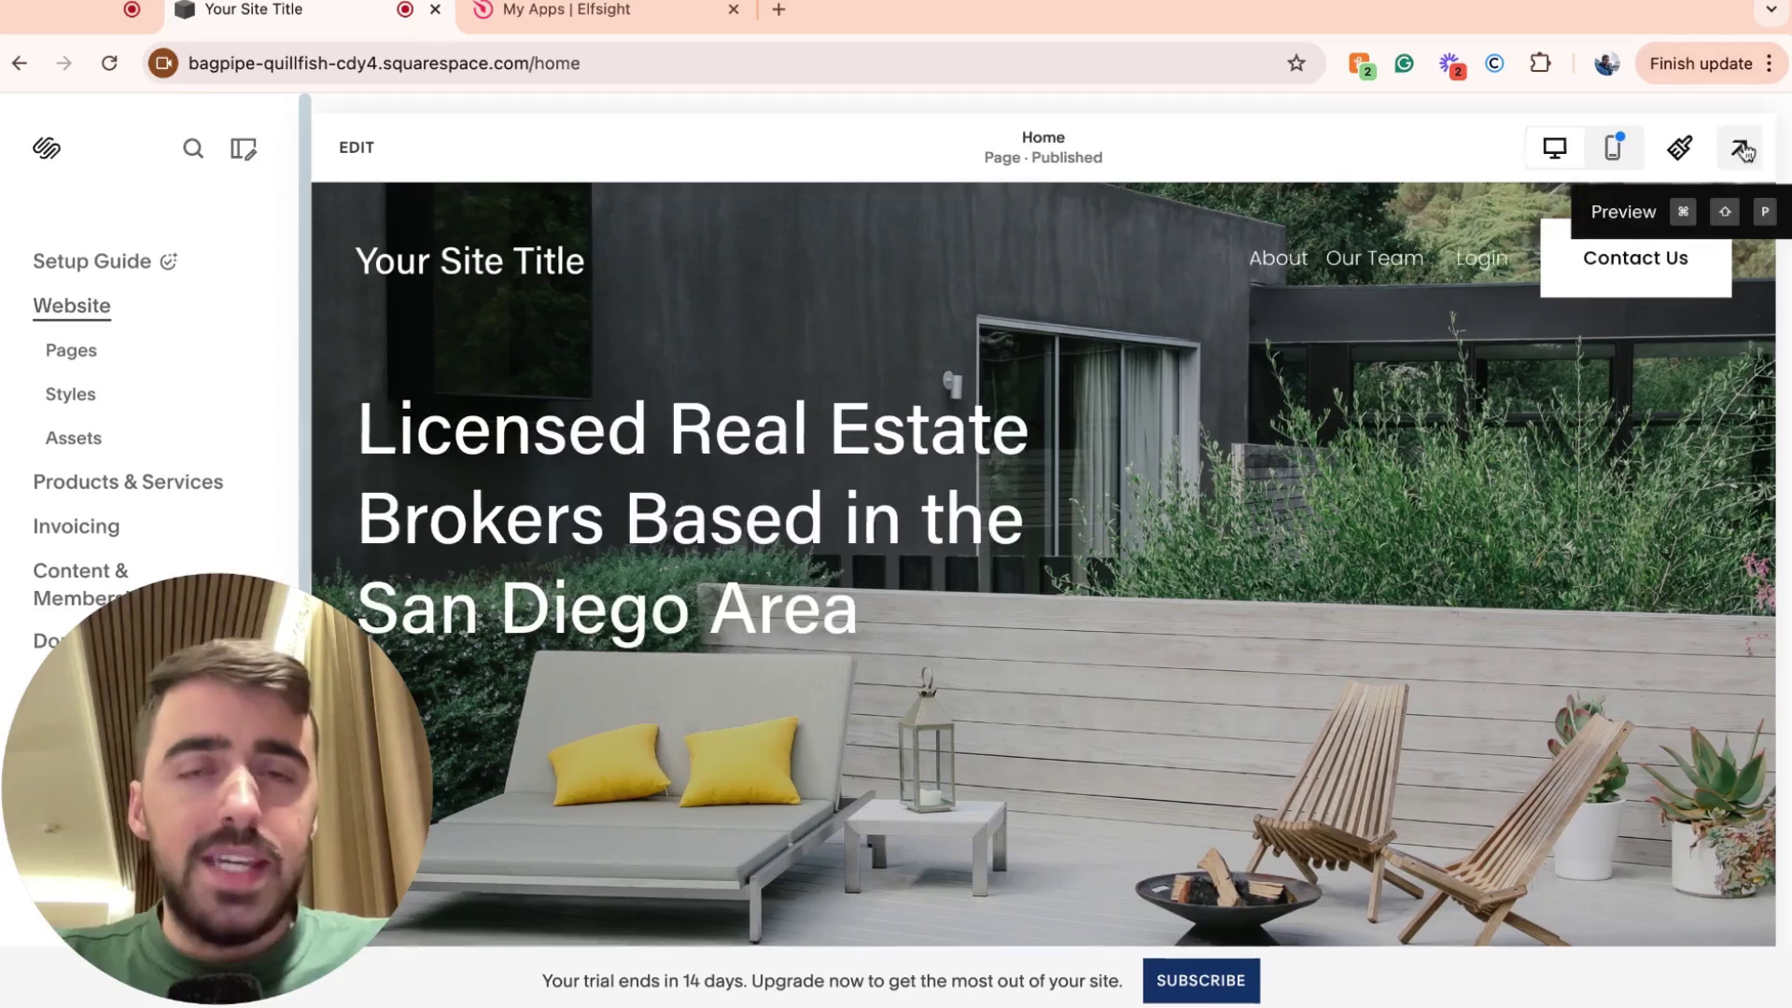
# Preview the home page full-width, publish the job board widget in Elfsight, and return to the site tab
pyautogui.click(1742, 150)
pyautogui.scroll(-5, 896, 551)
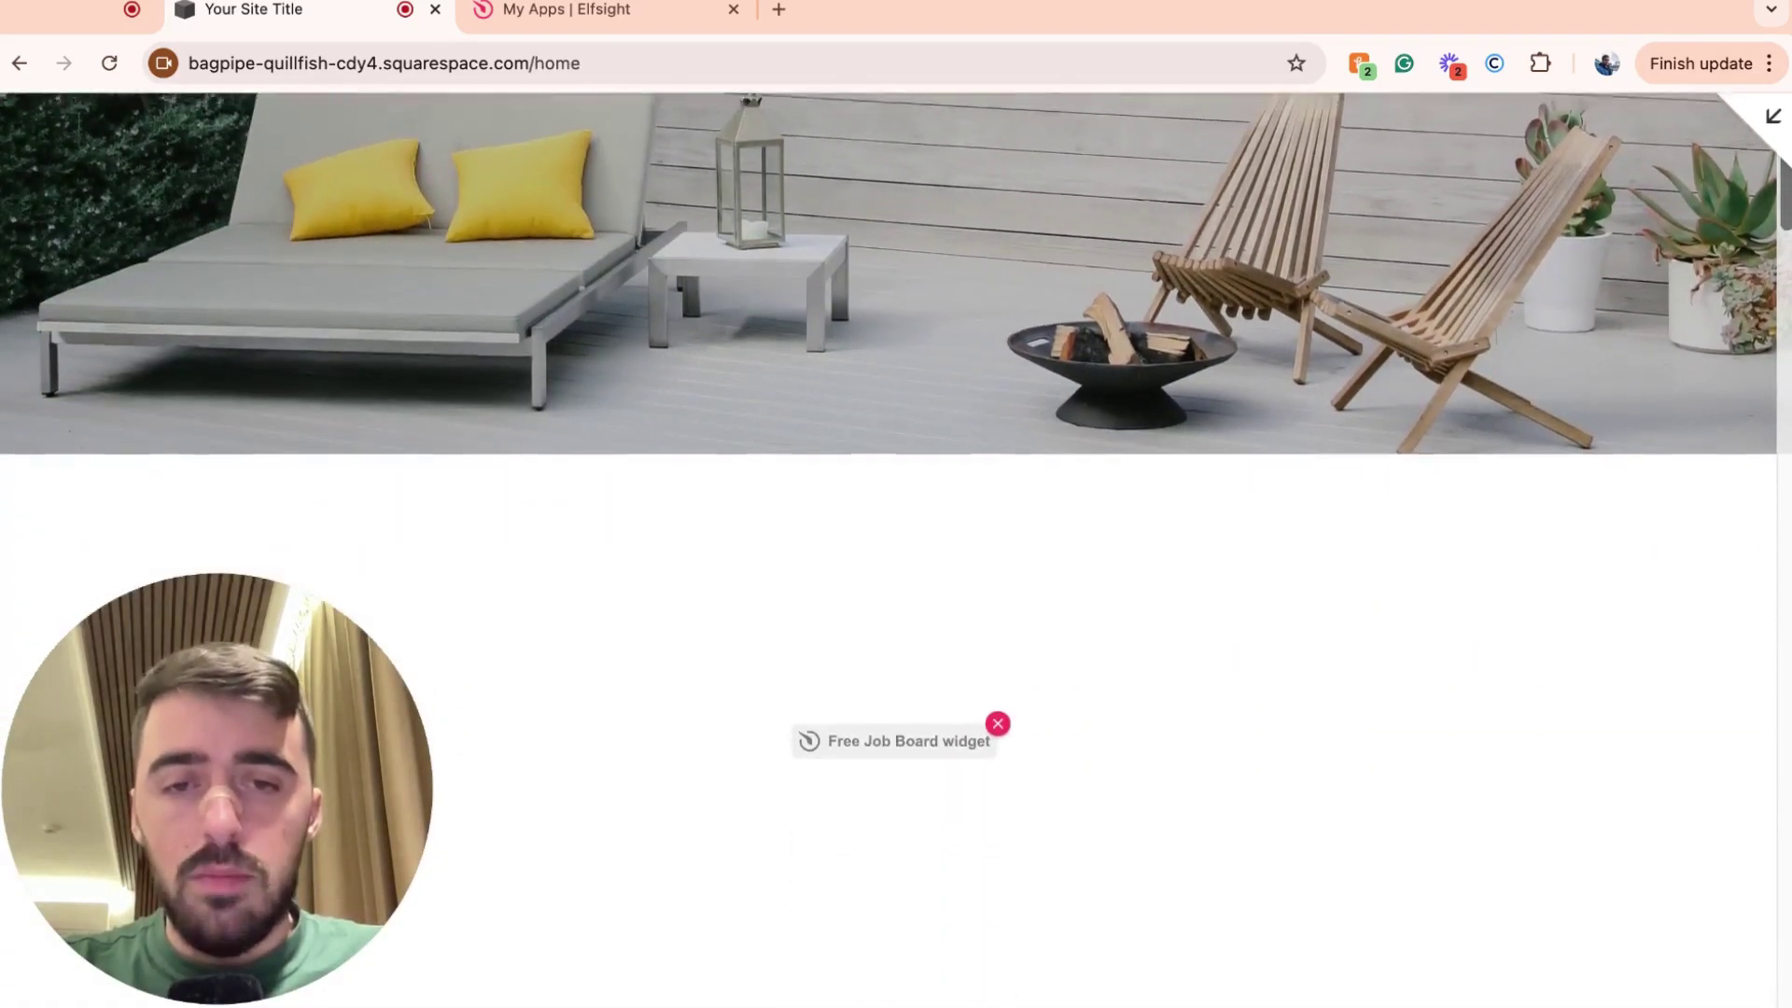
pyautogui.scroll(-3, 897, 425)
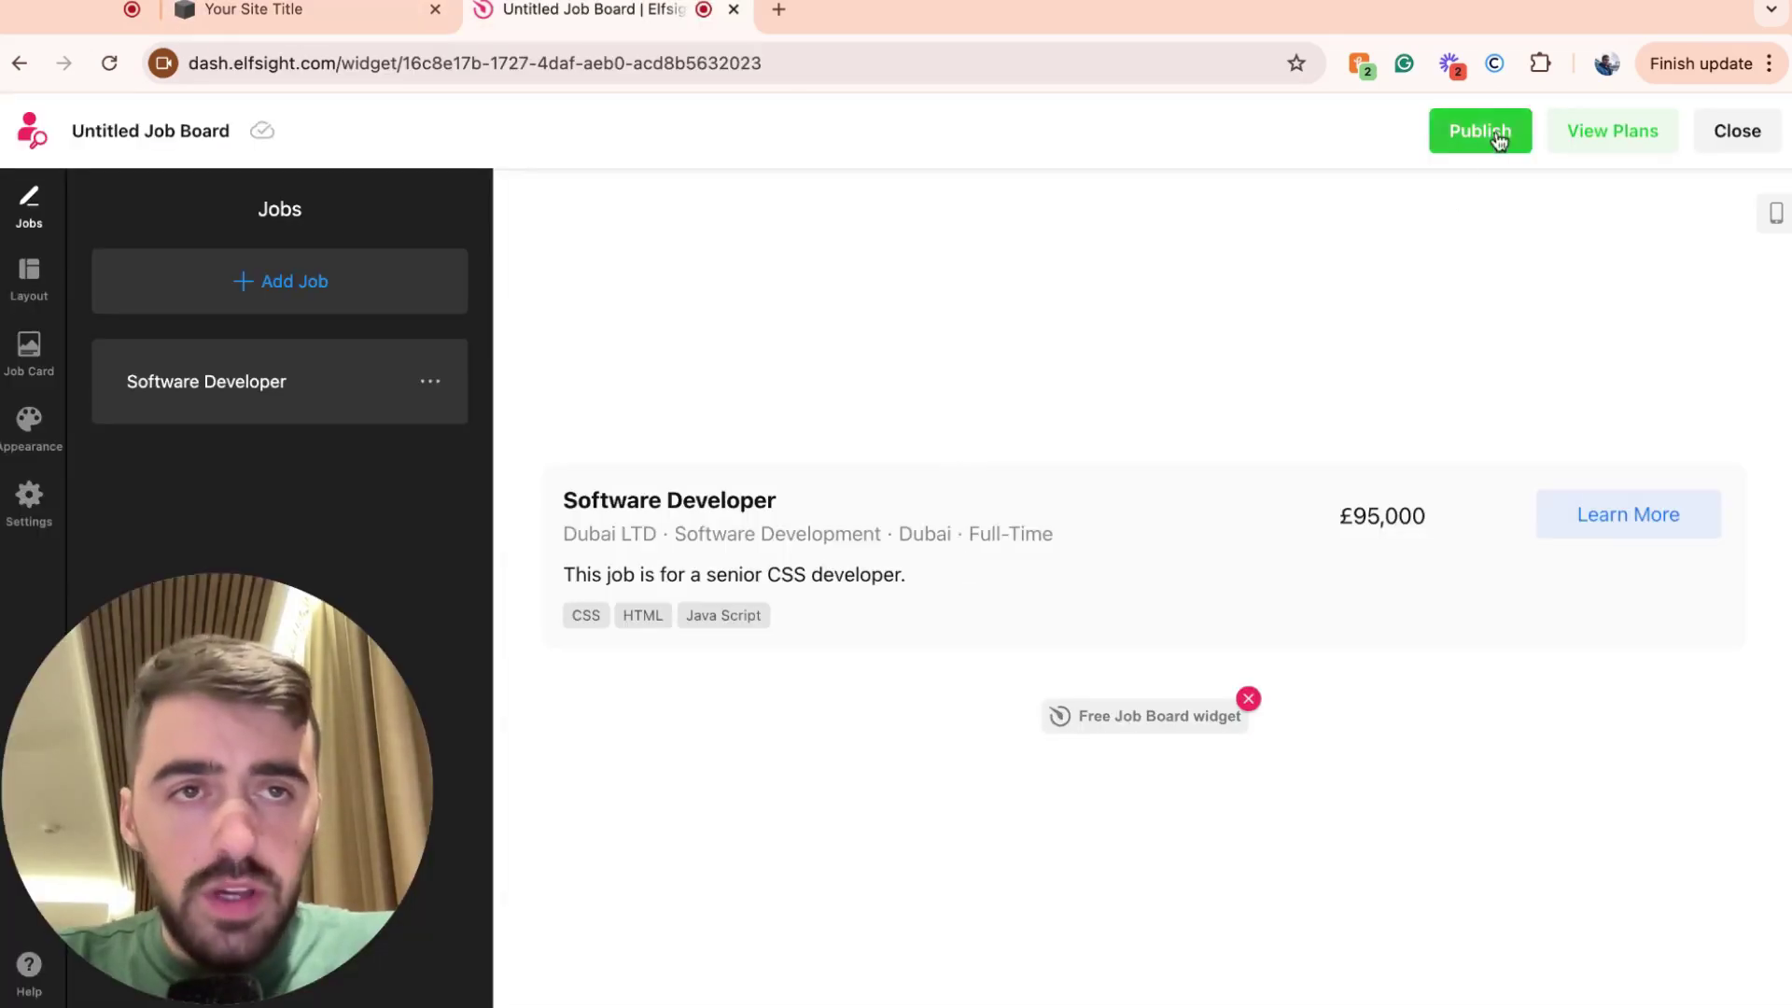
pyautogui.click(1499, 140)
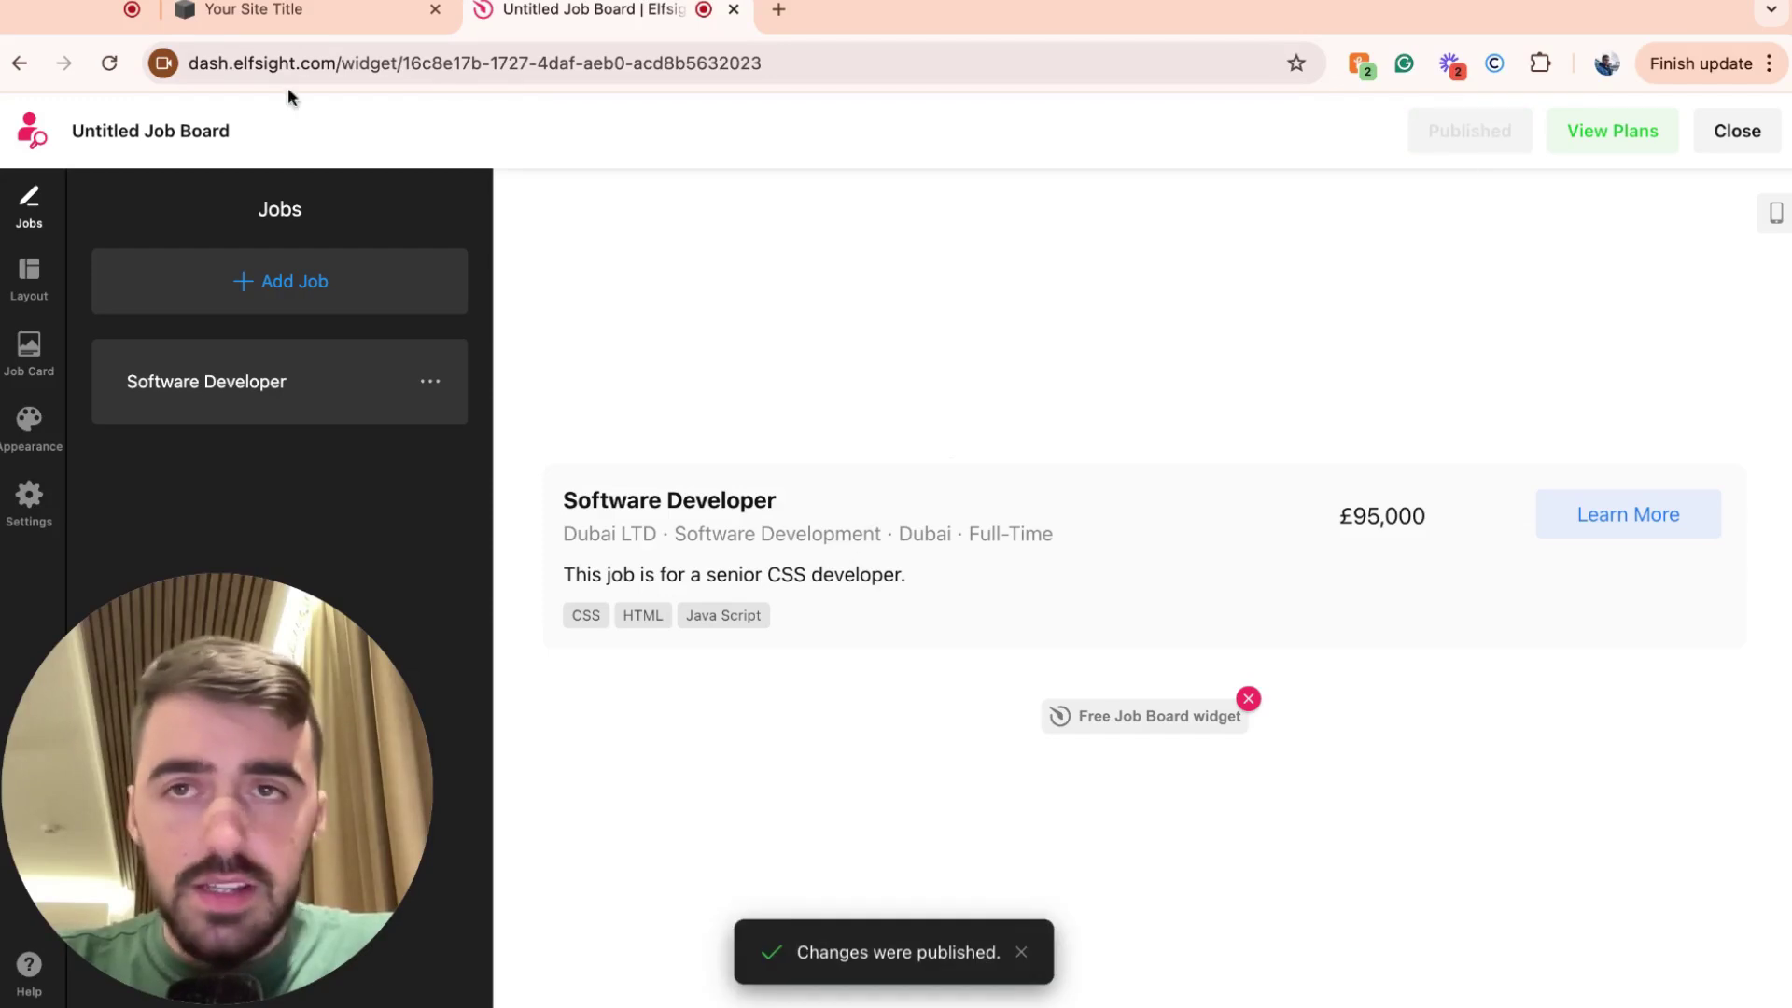
pyautogui.click(297, 19)
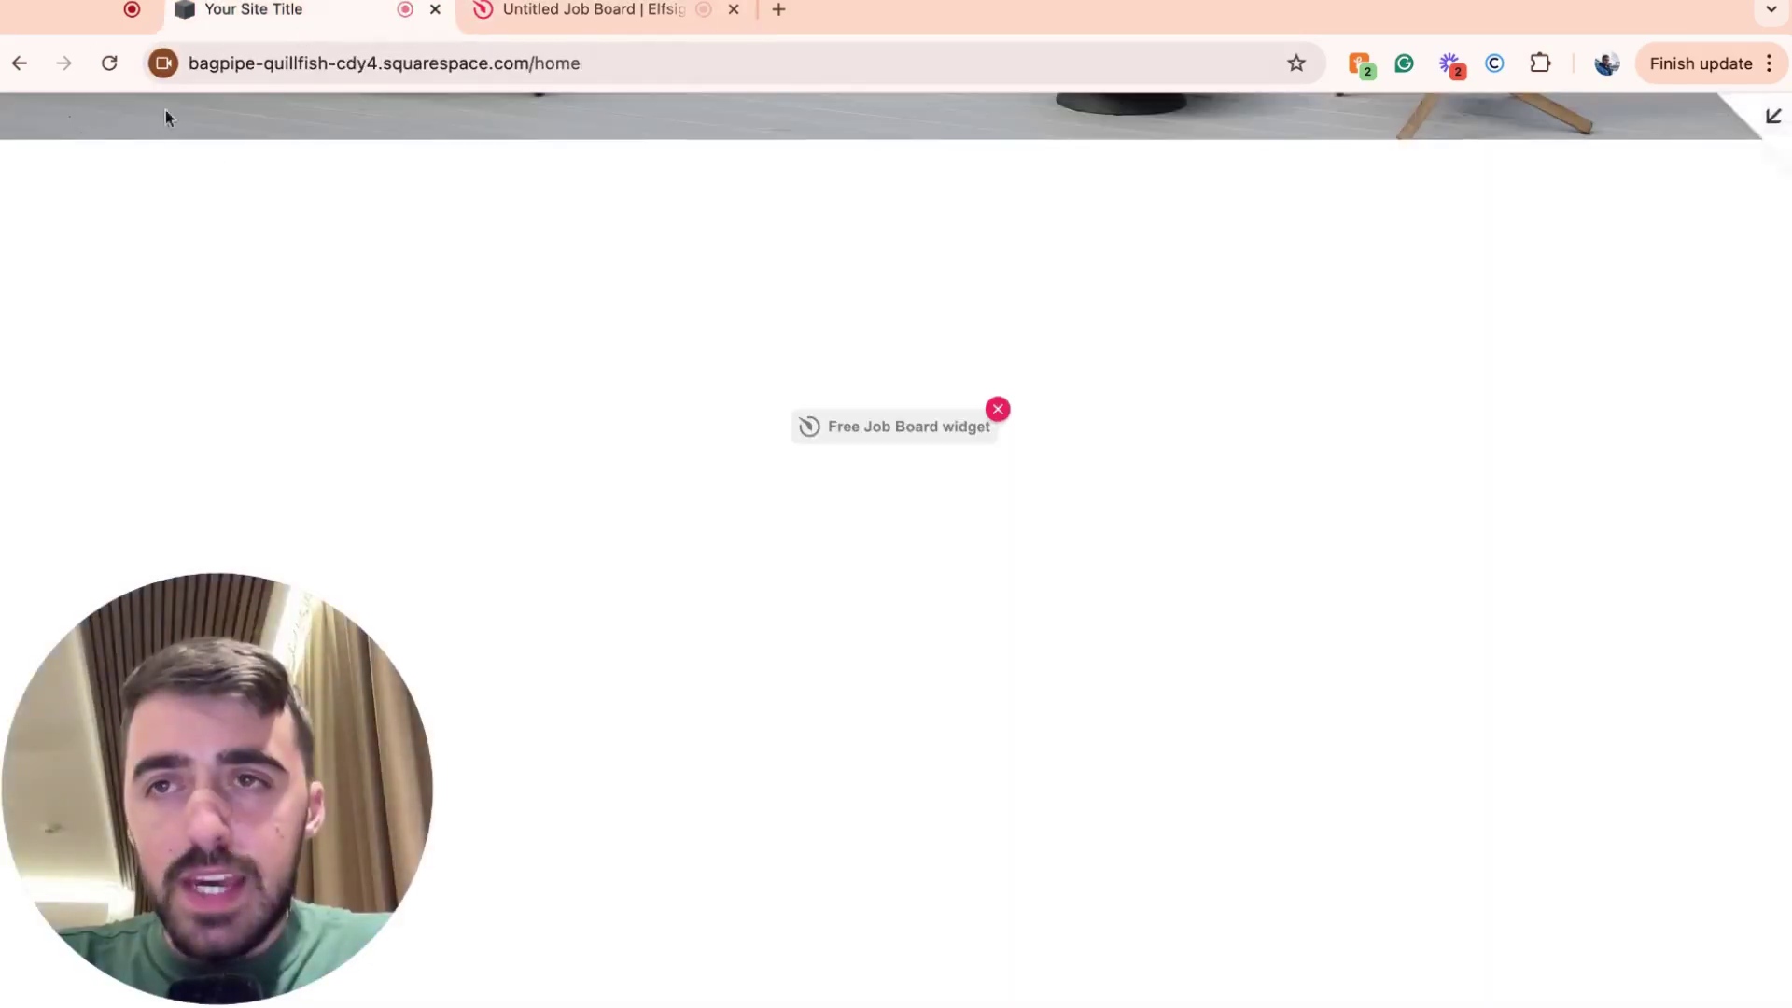
# Reload the home page and scroll to the job board showing the Software Developer listing at £95,000
pyautogui.click(109, 63)
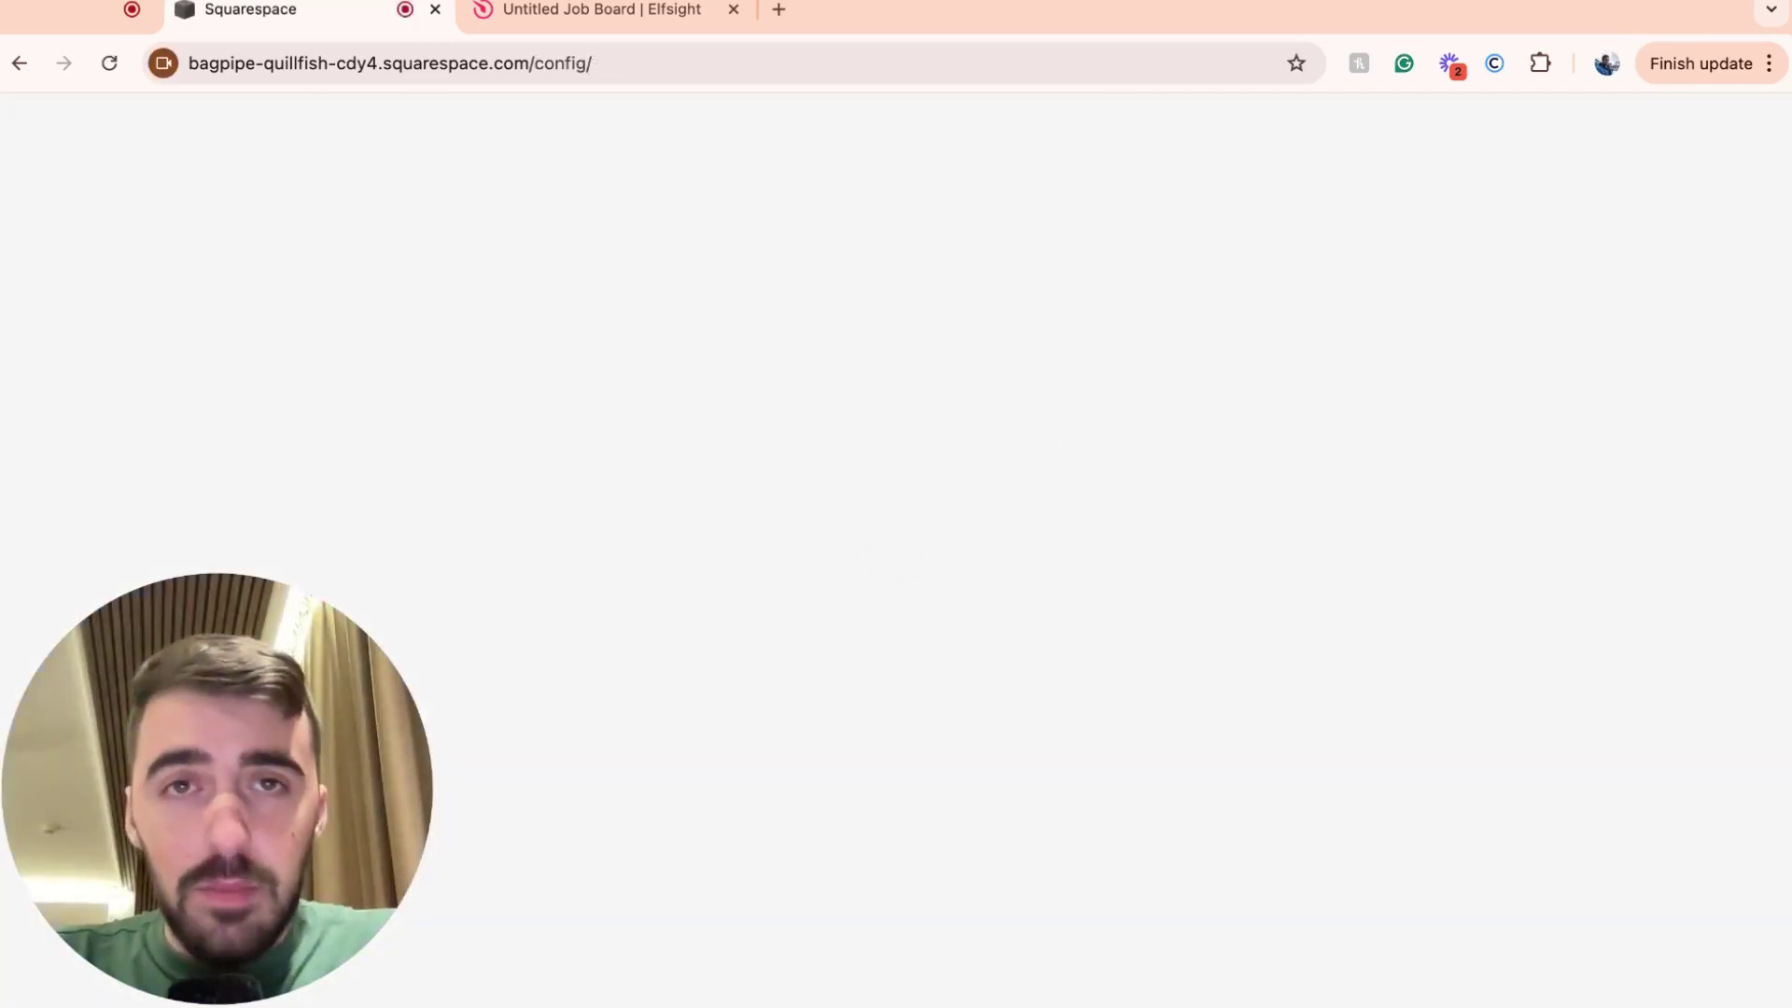
pyautogui.scroll(-8, 1158, 479)
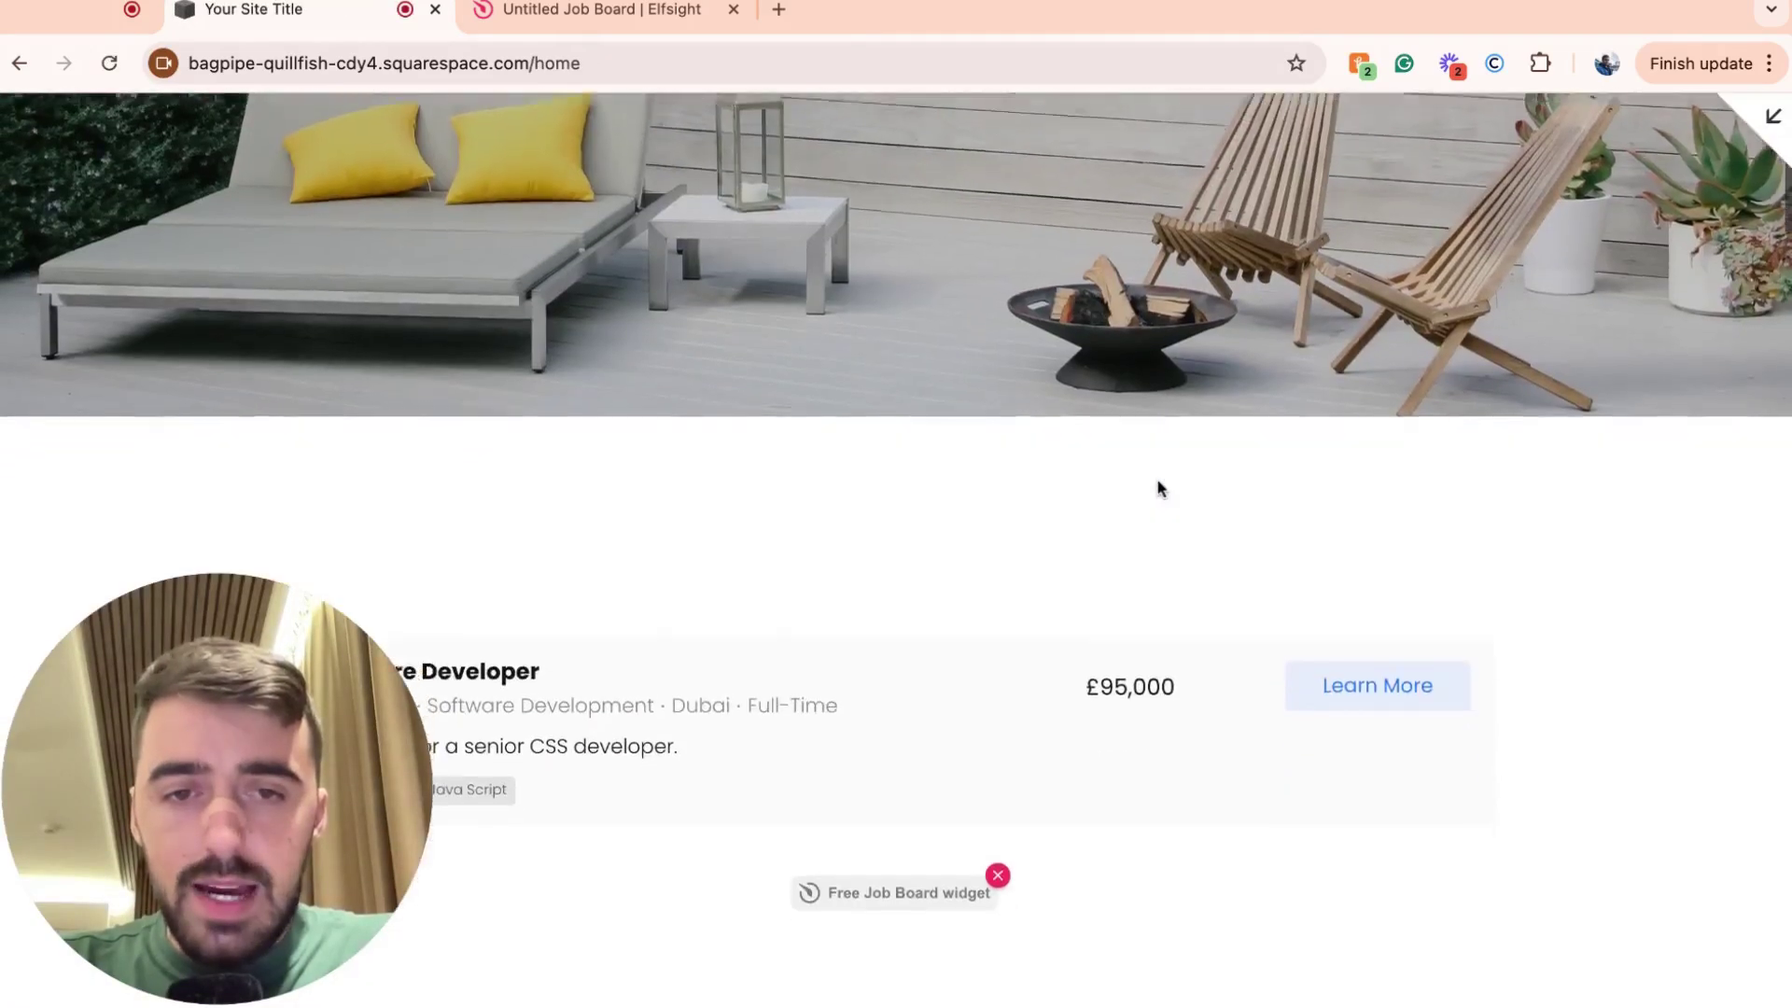